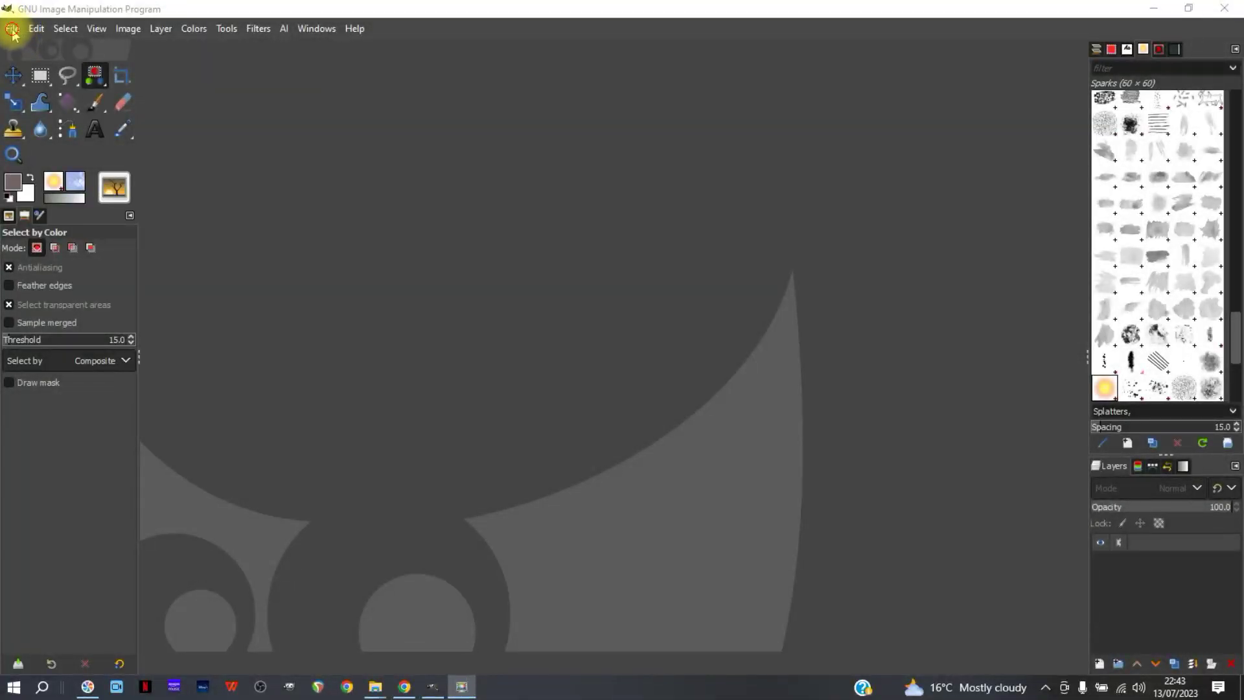
Start a new image from the File menu, sized 1920 × 1080 px at 300 ppi
left_click(13, 30)
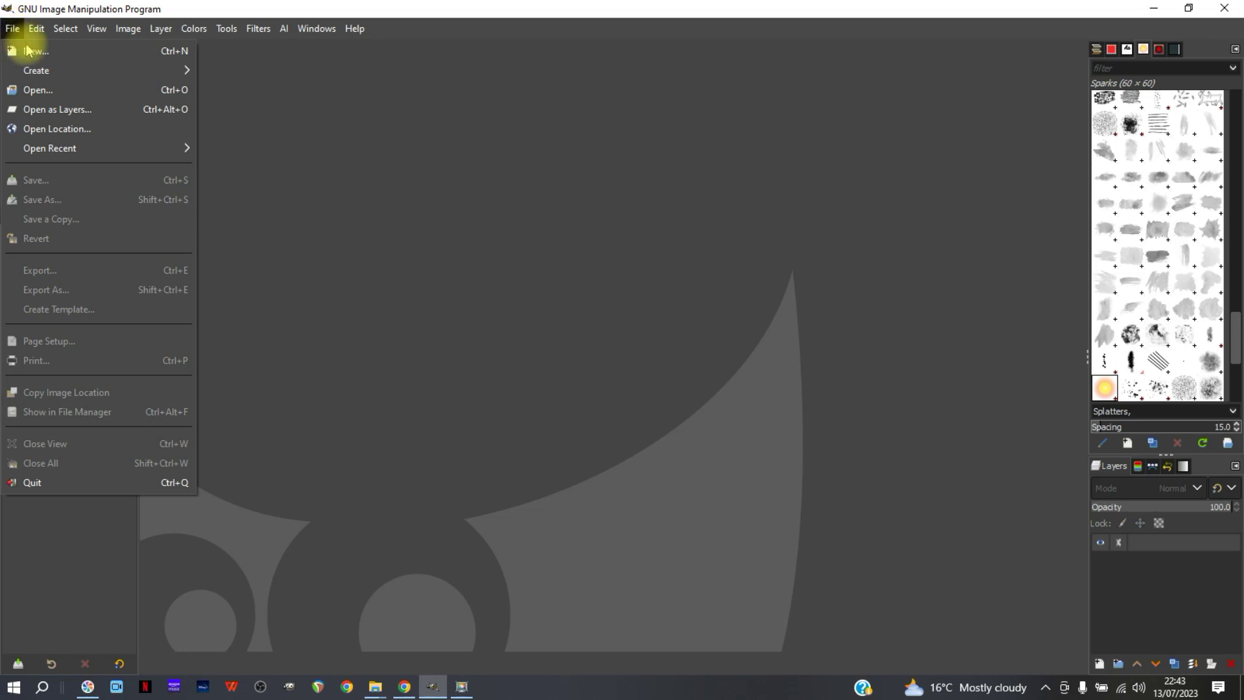
left_click(31, 51)
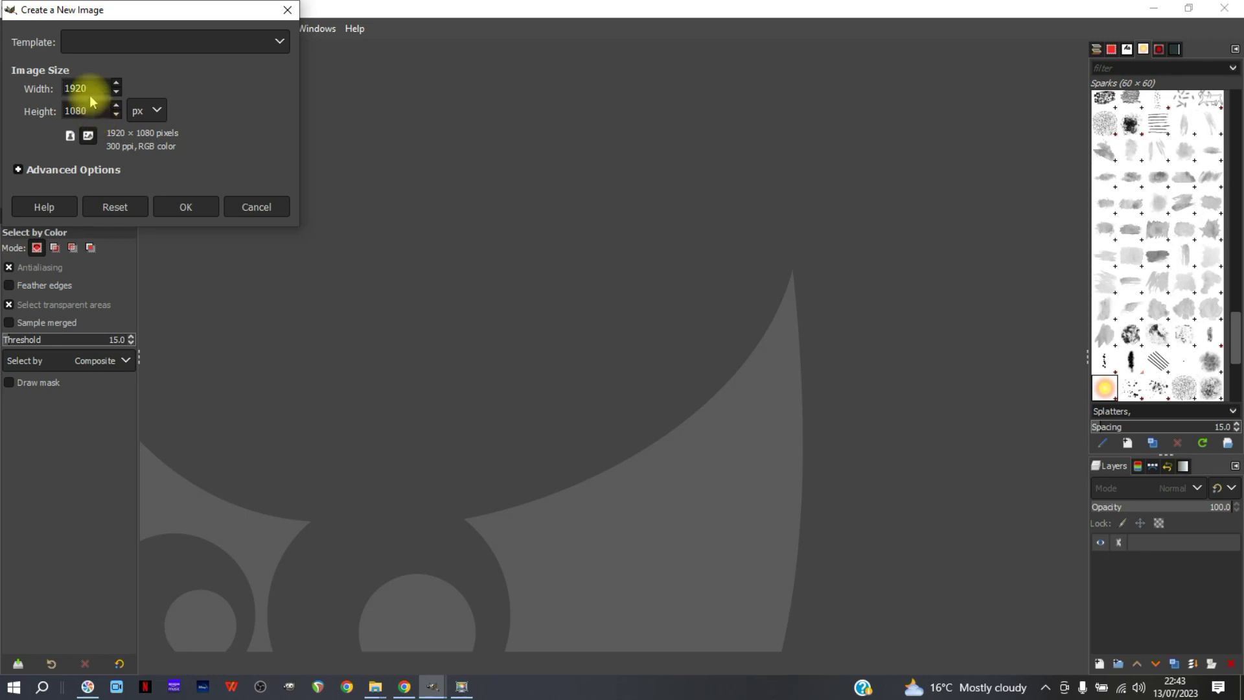
Create the 1920×1080 image, fit it to the window, and fill it with black
left_click(201, 212)
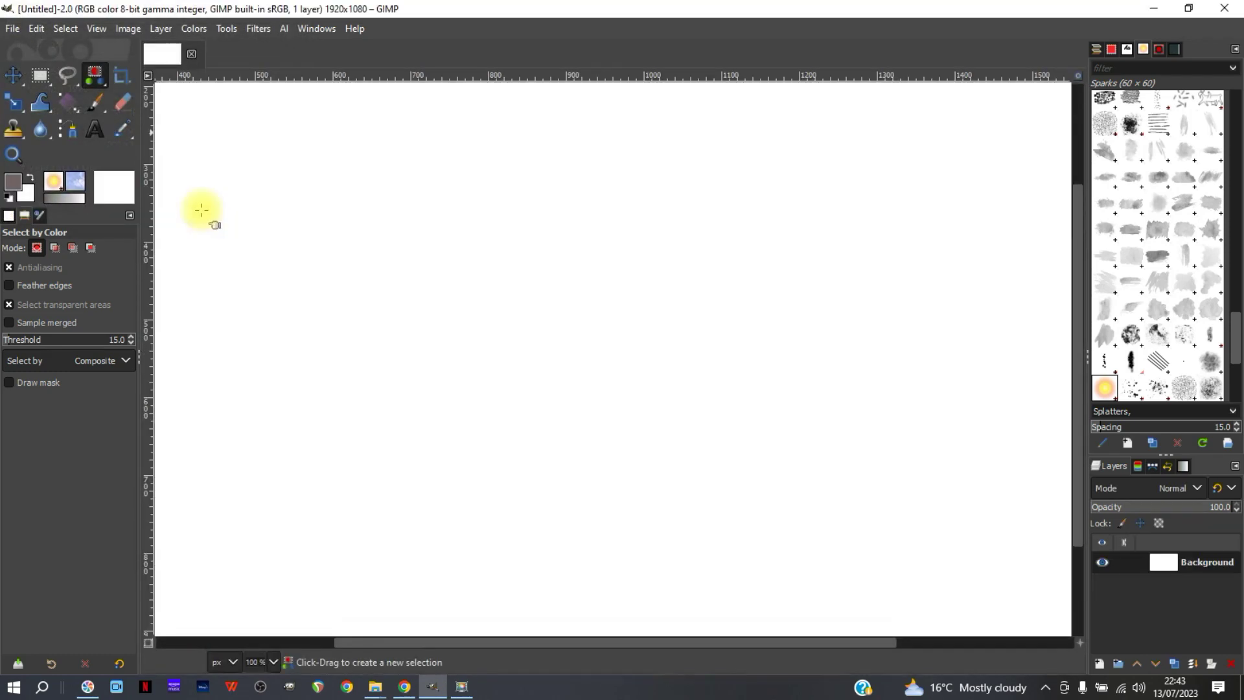
key("ctrl+shift")
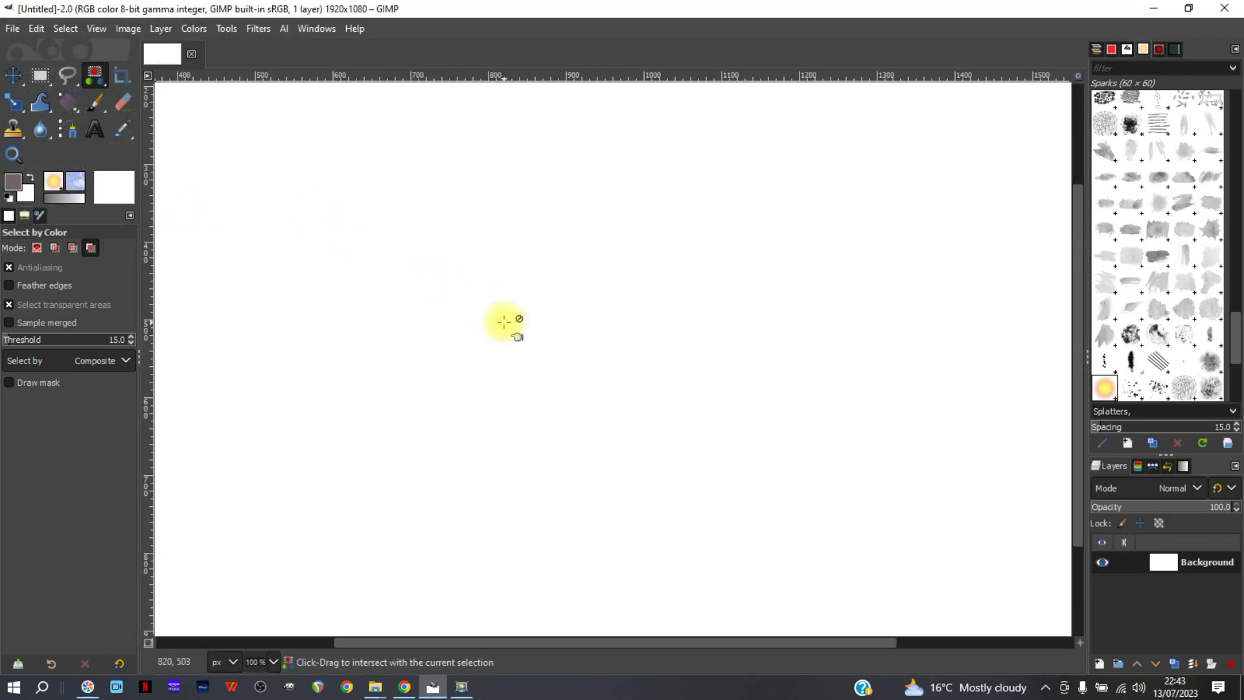
key("ctrl+shift+j")
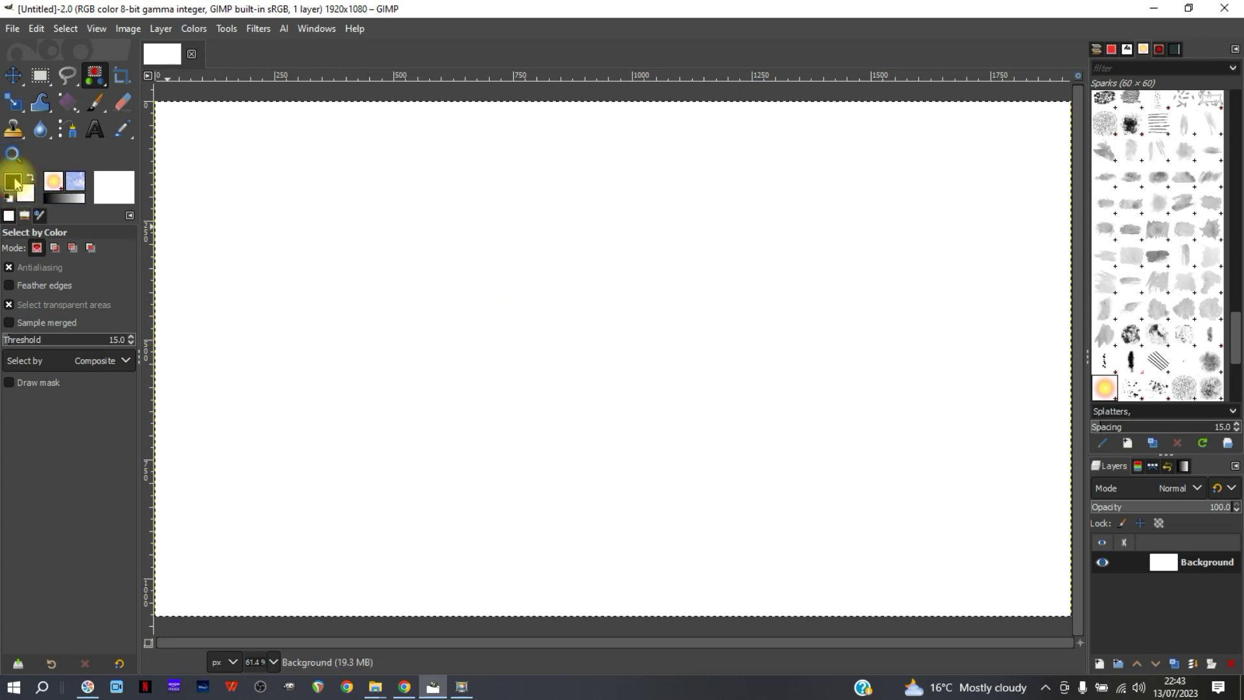
left_click_drag(16, 185, 622, 354)
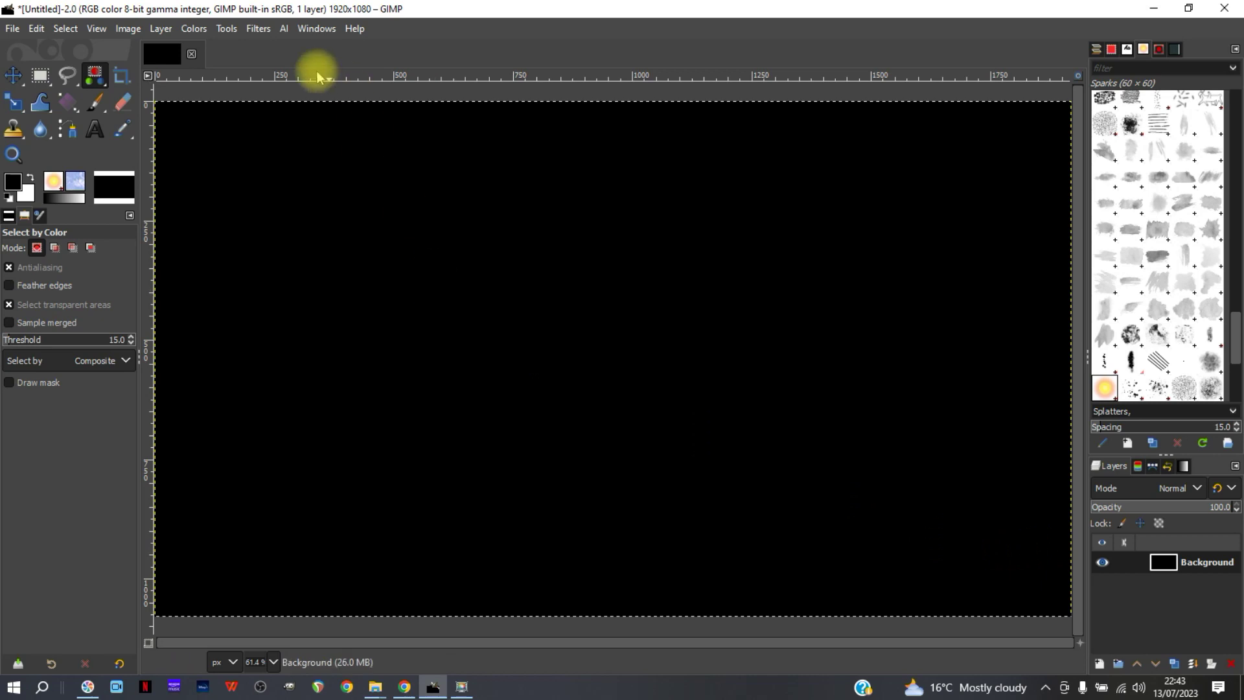
Add CIE lch Noise with Dulling 8 and Lightness 61.34 to the black background
left_click(259, 30)
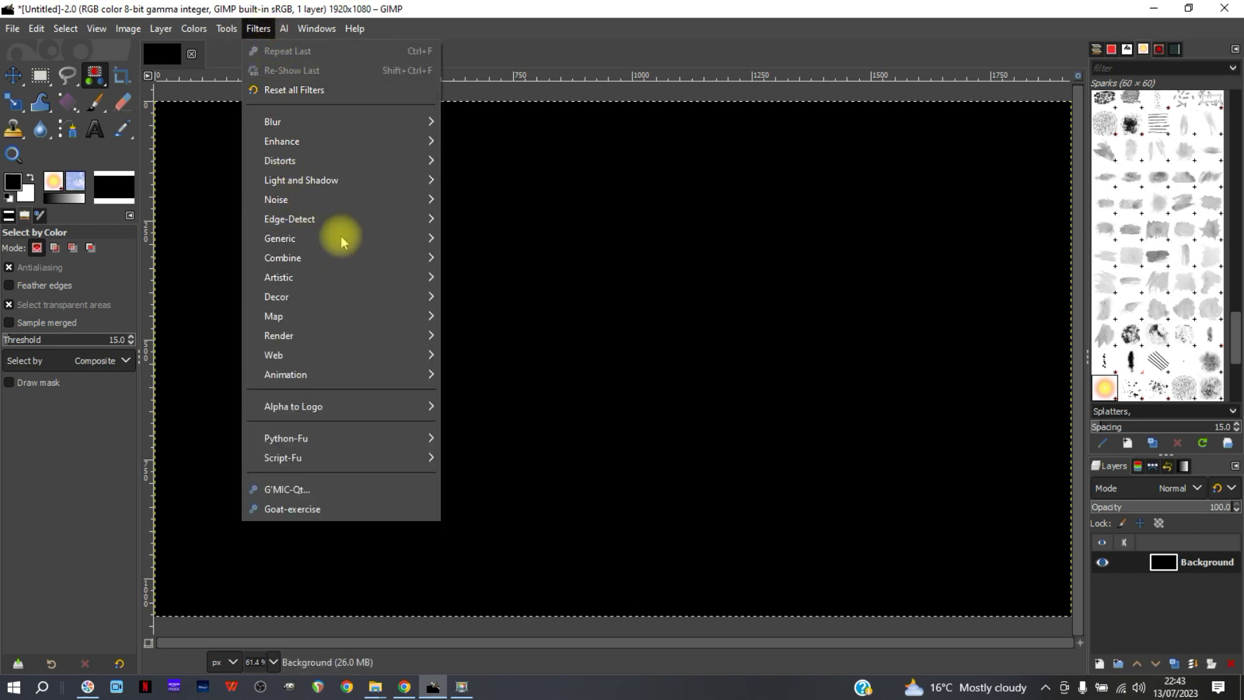
mouse_move(364, 202)
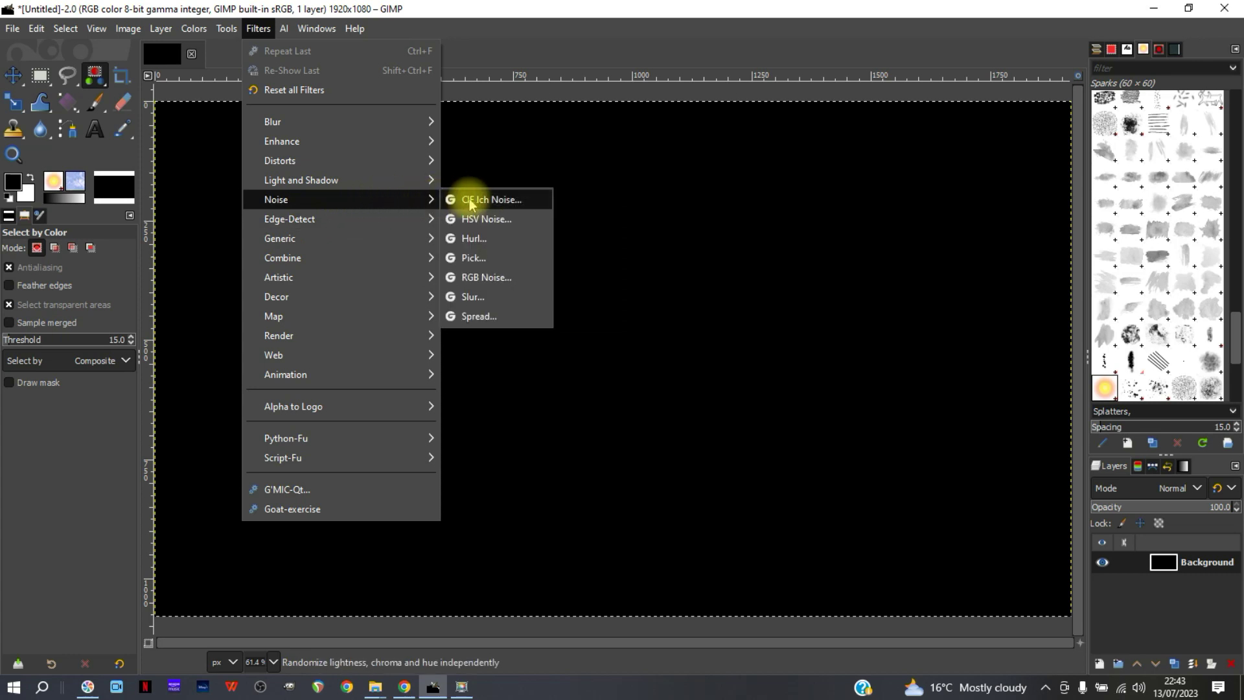
left_click(506, 200)
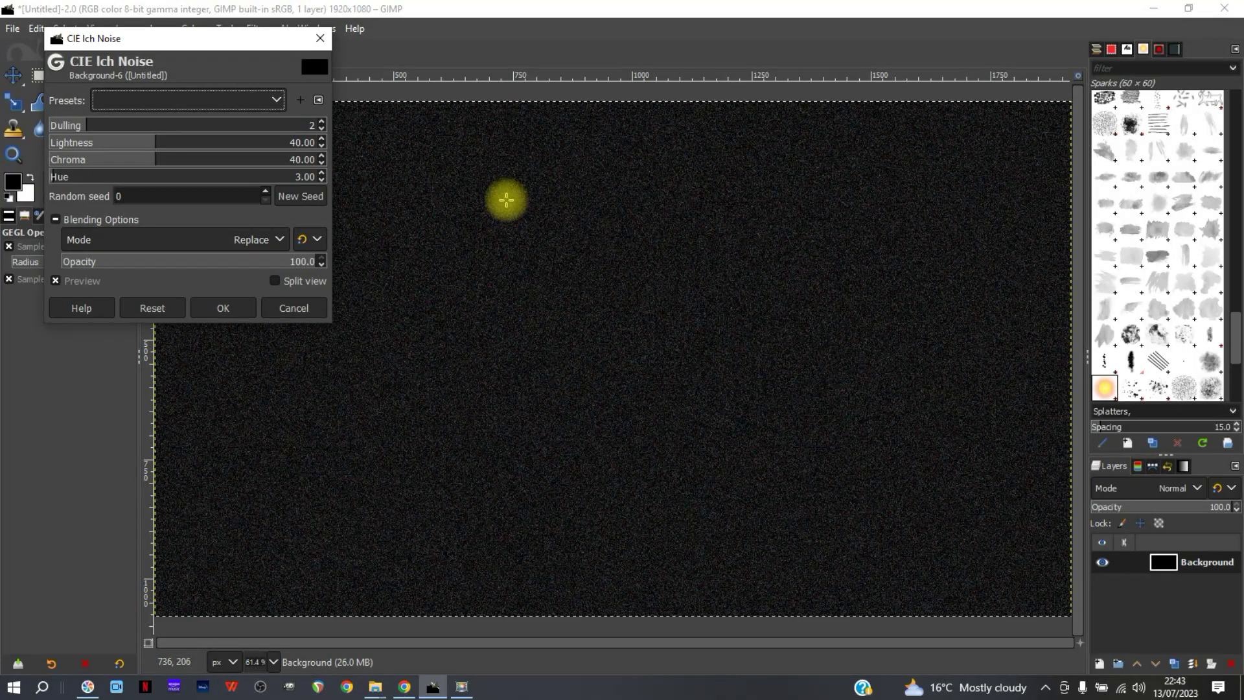
left_click_drag(253, 125, 339, 122)
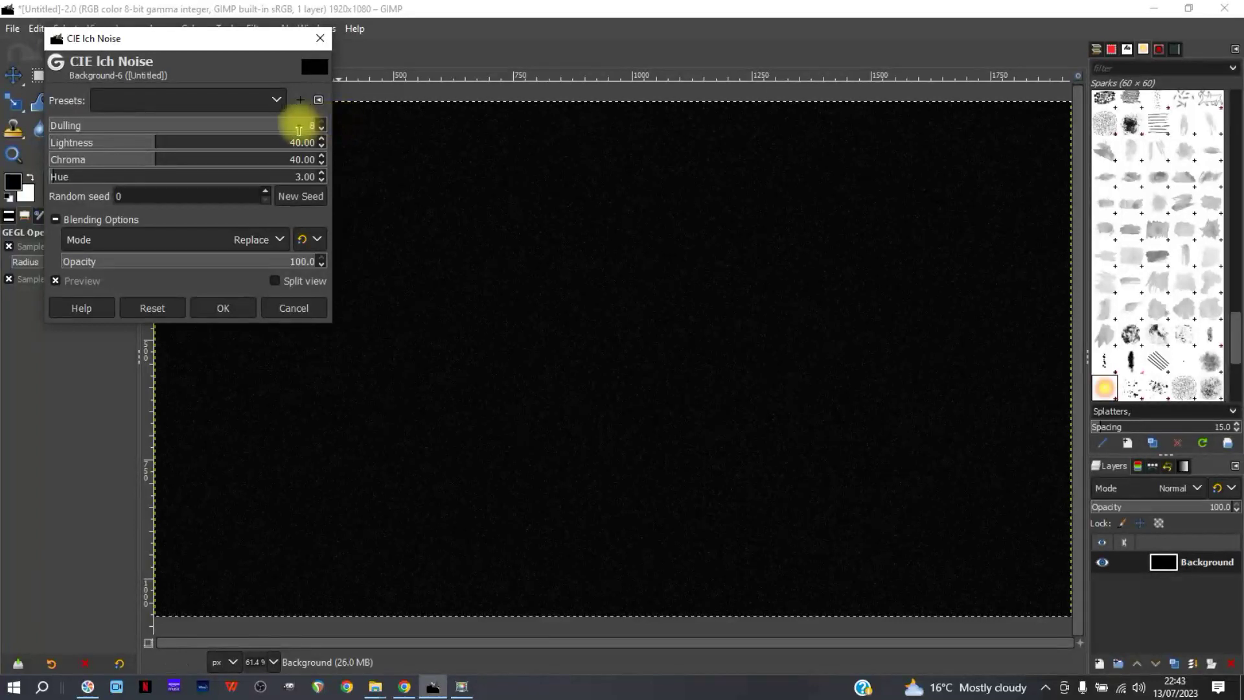
scroll(321, 127, "down", 7)
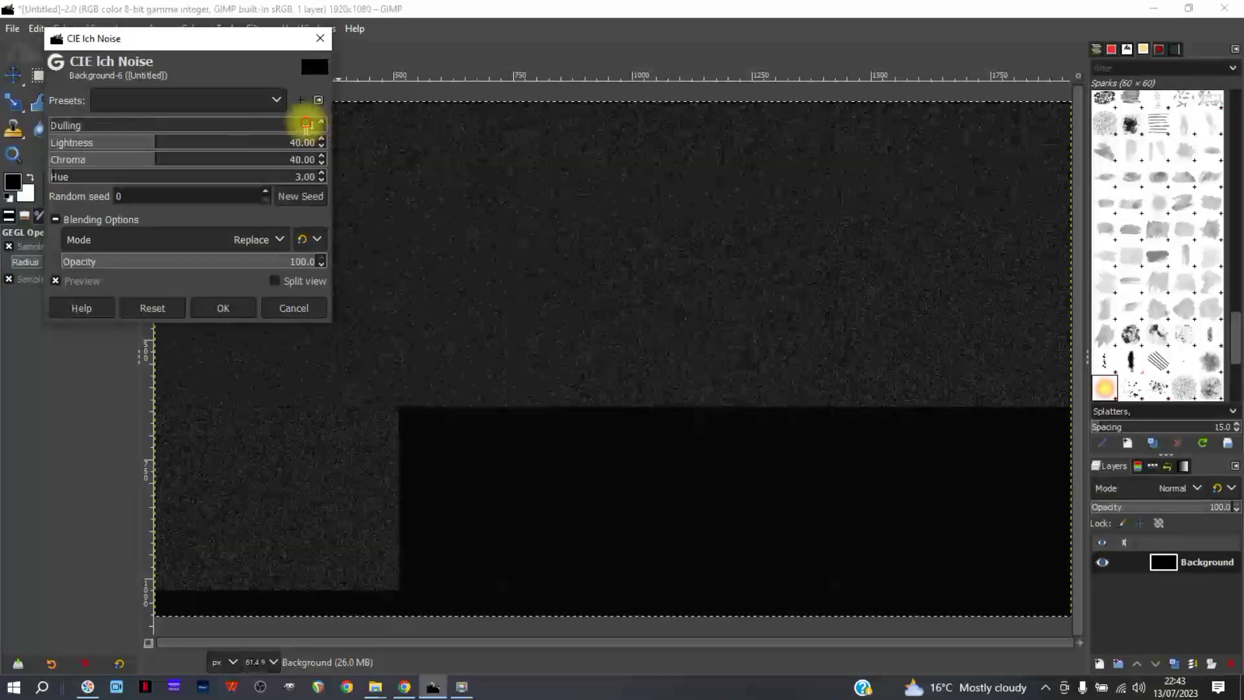
scroll(322, 123, "up", 7)
left_click(213, 148)
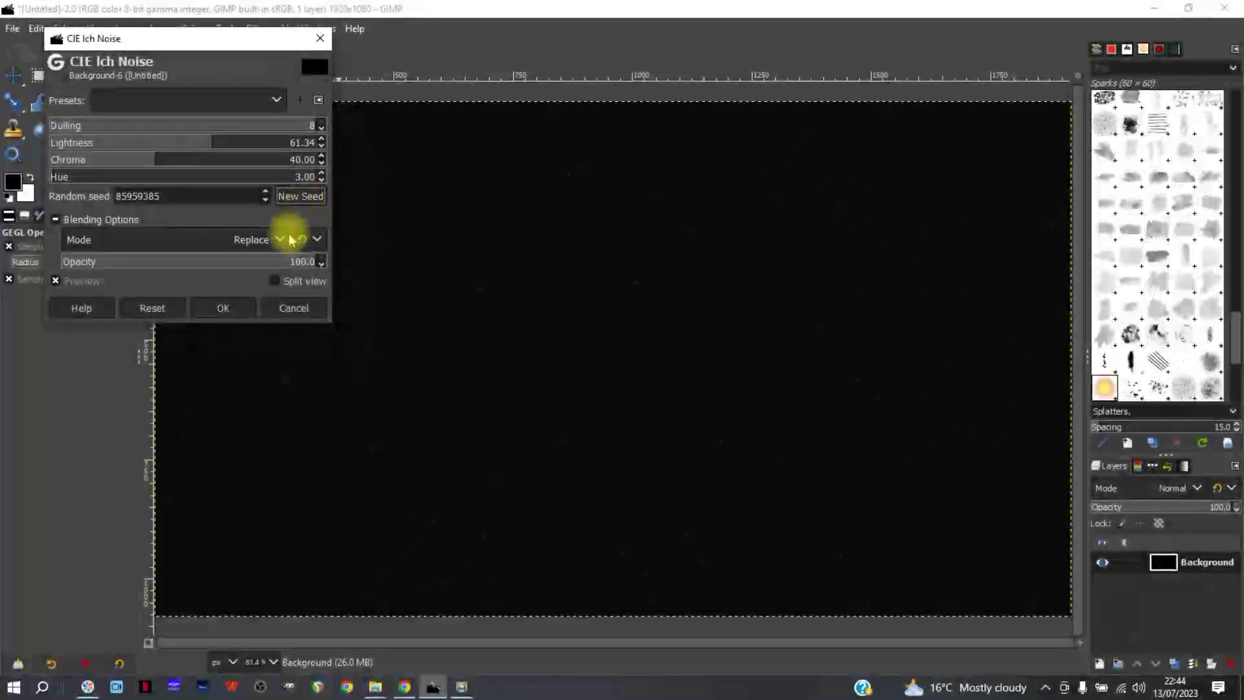
Apply the noise, then darken it with Brightness -15 and Contrast 23
left_click(223, 307)
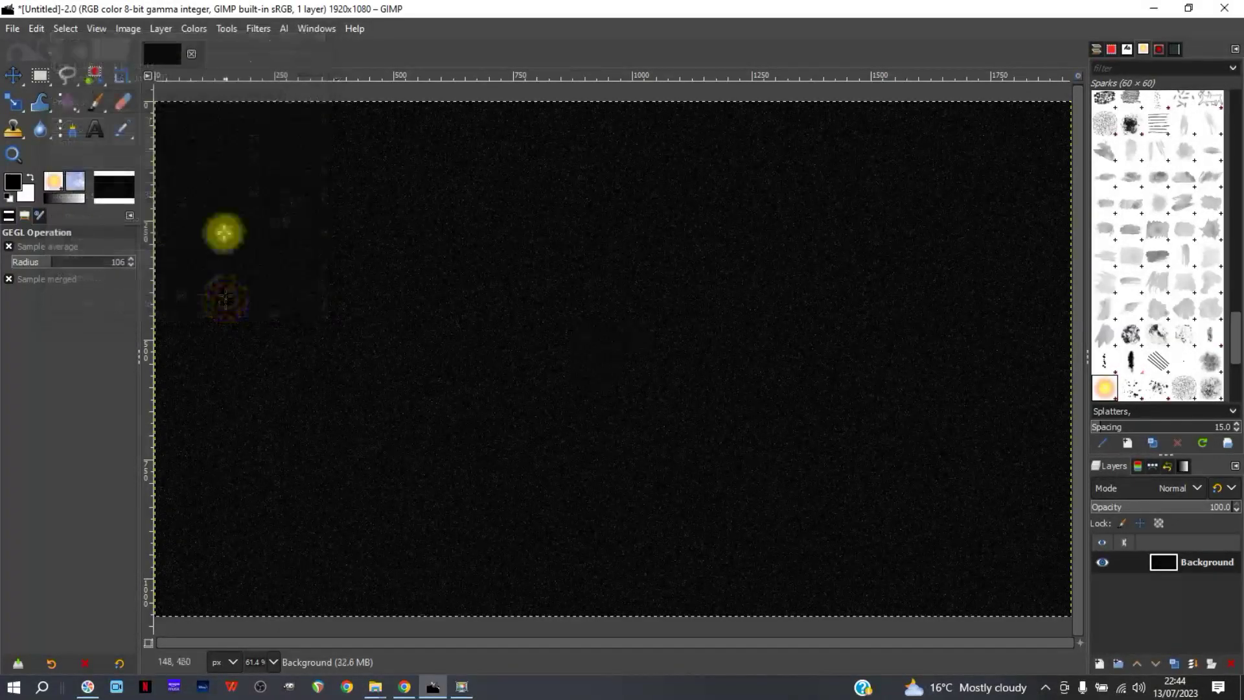
left_click(194, 29)
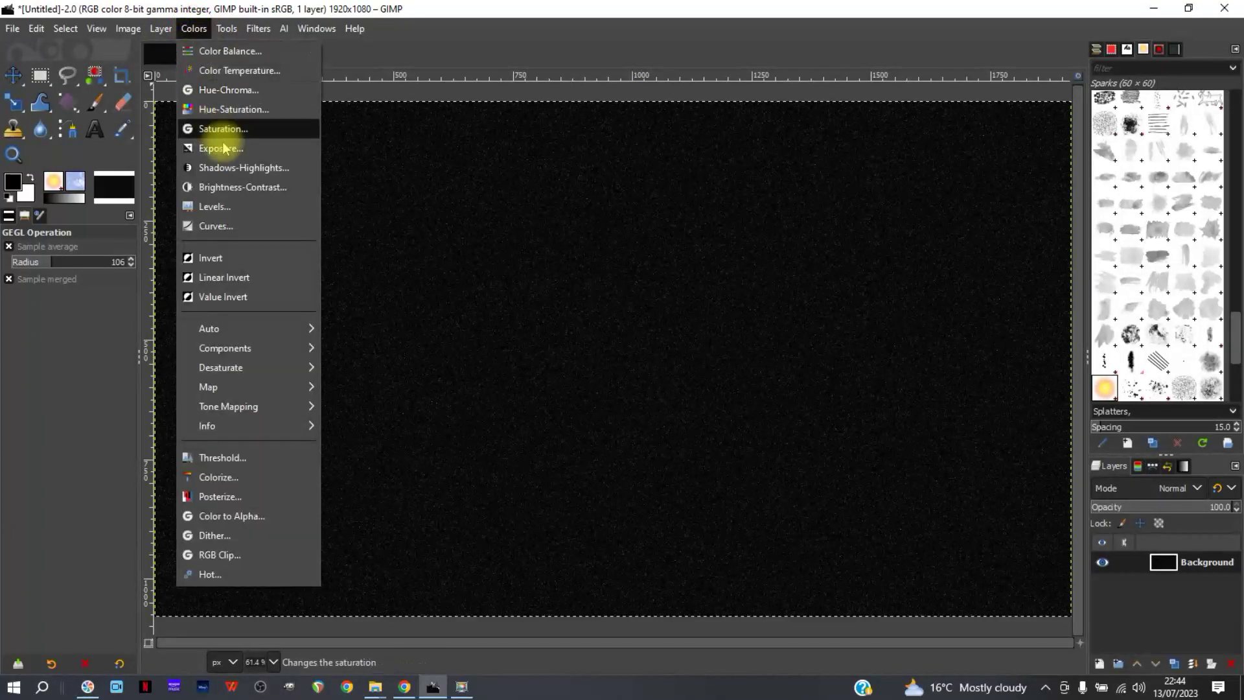
left_click(236, 187)
left_click(167, 225)
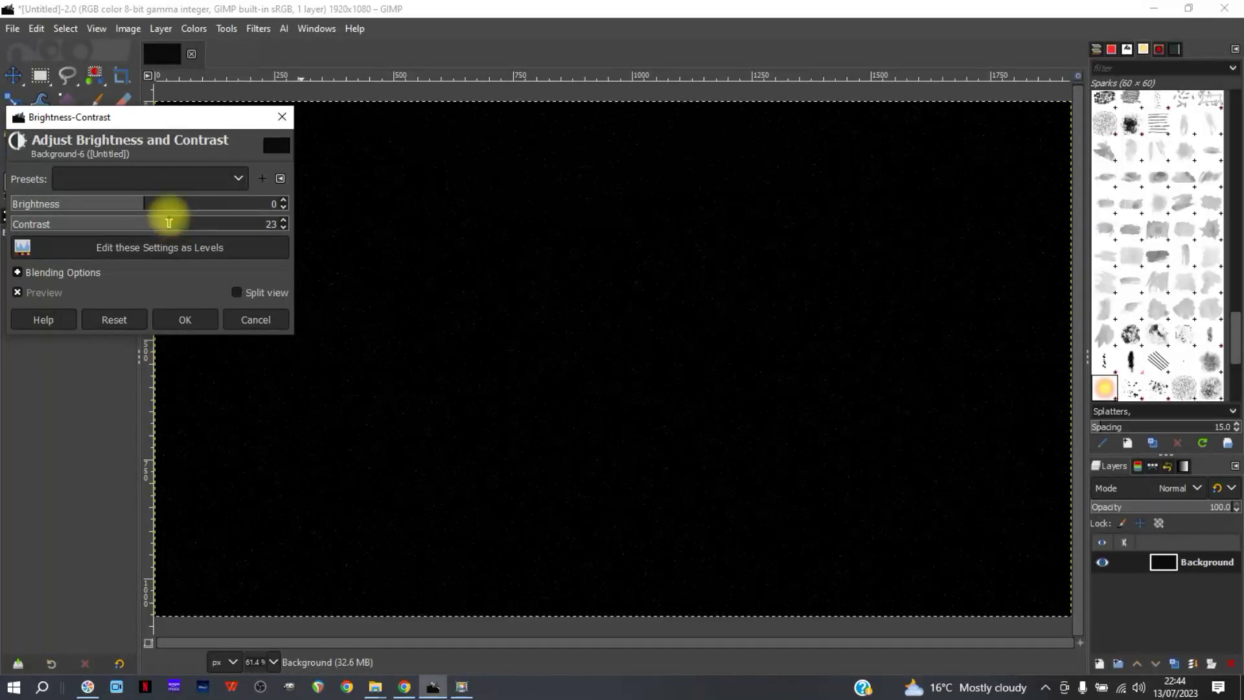
left_click_drag(155, 209, 128, 208)
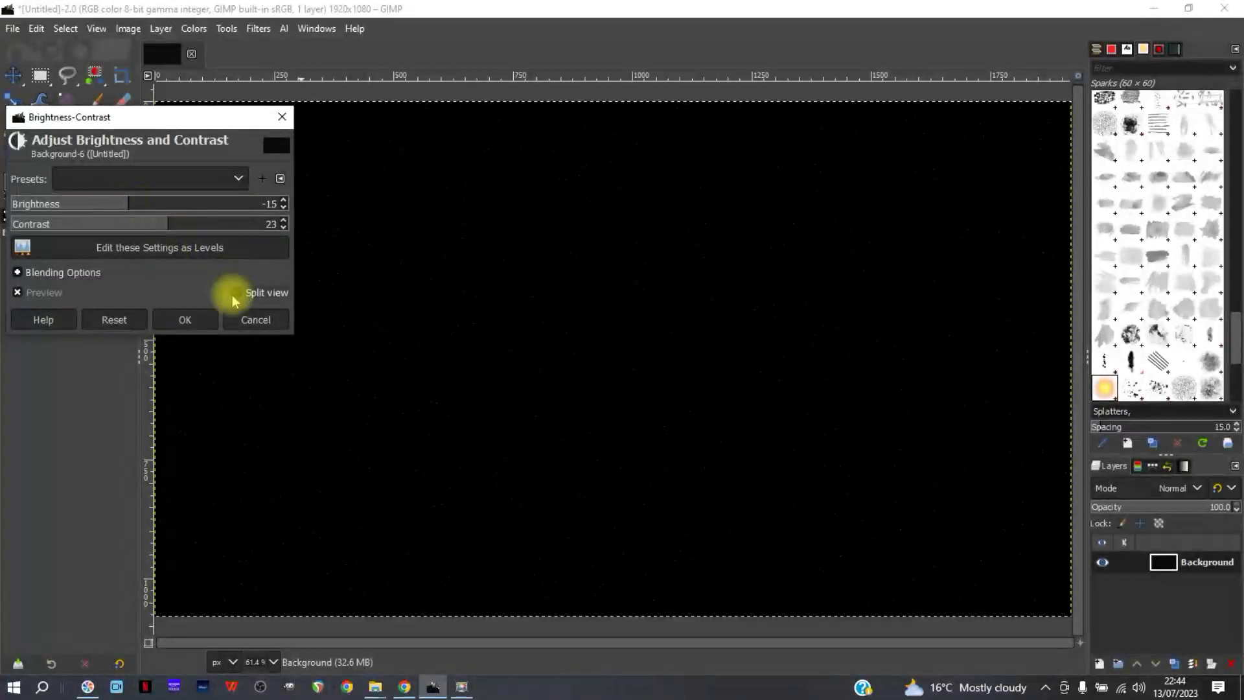
left_click(186, 320)
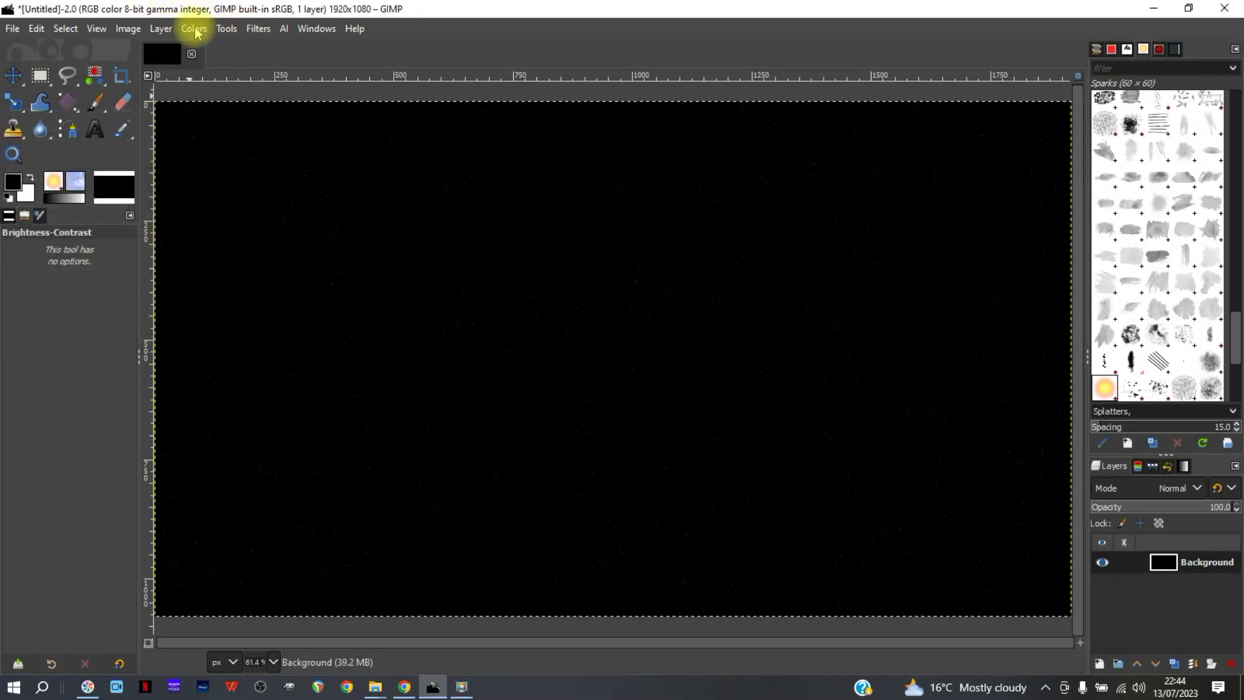
Run the Sparkle filter with luminosity threshold 0.100 to turn the speckles into white stars
left_click(258, 28)
mouse_move(289, 139)
mouse_move(386, 203)
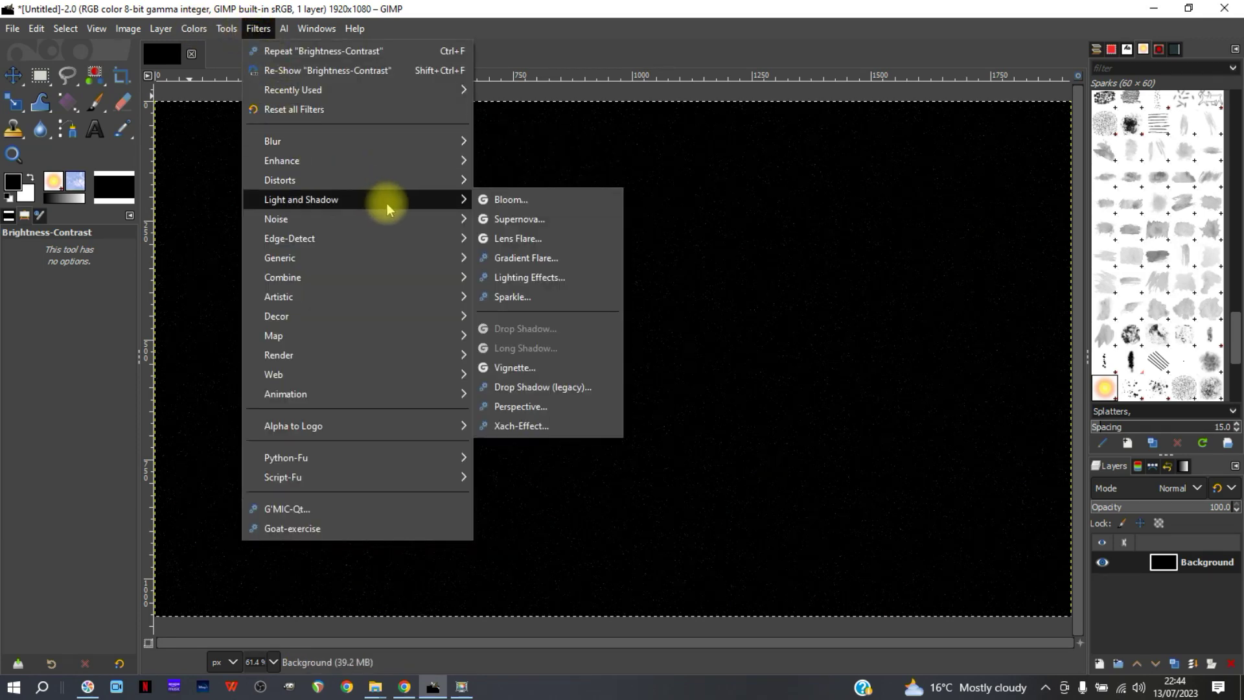
left_click(543, 299)
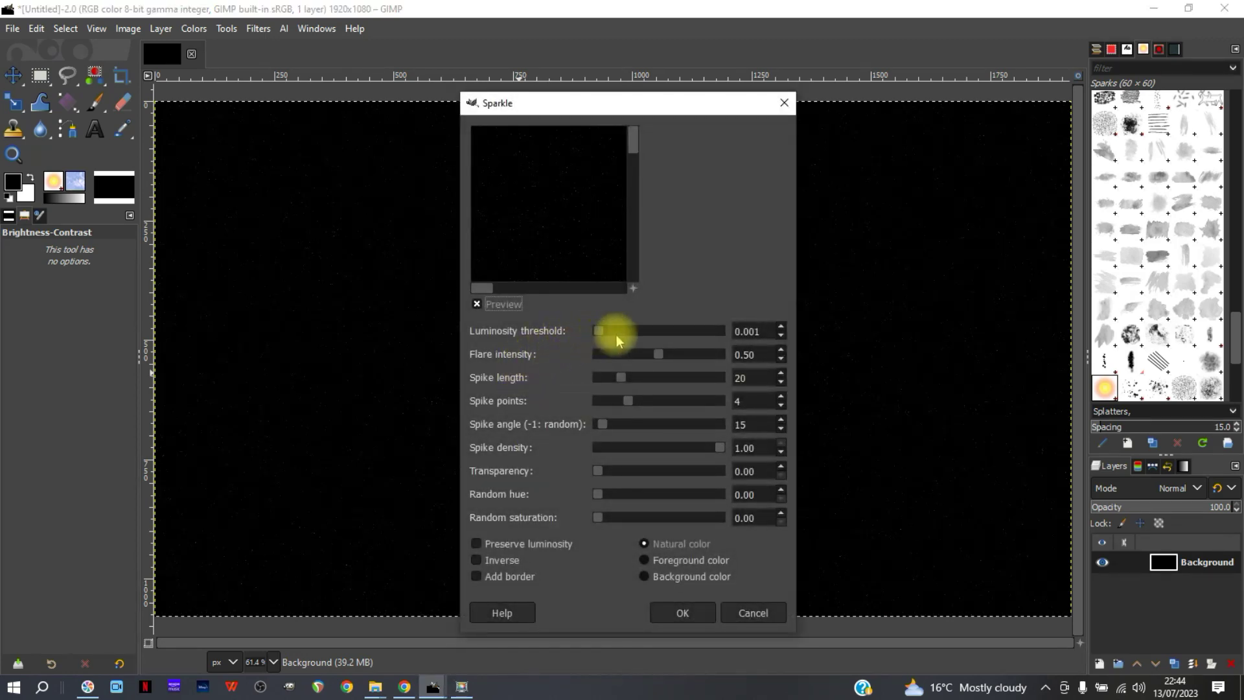
left_click_drag(600, 332, 733, 342)
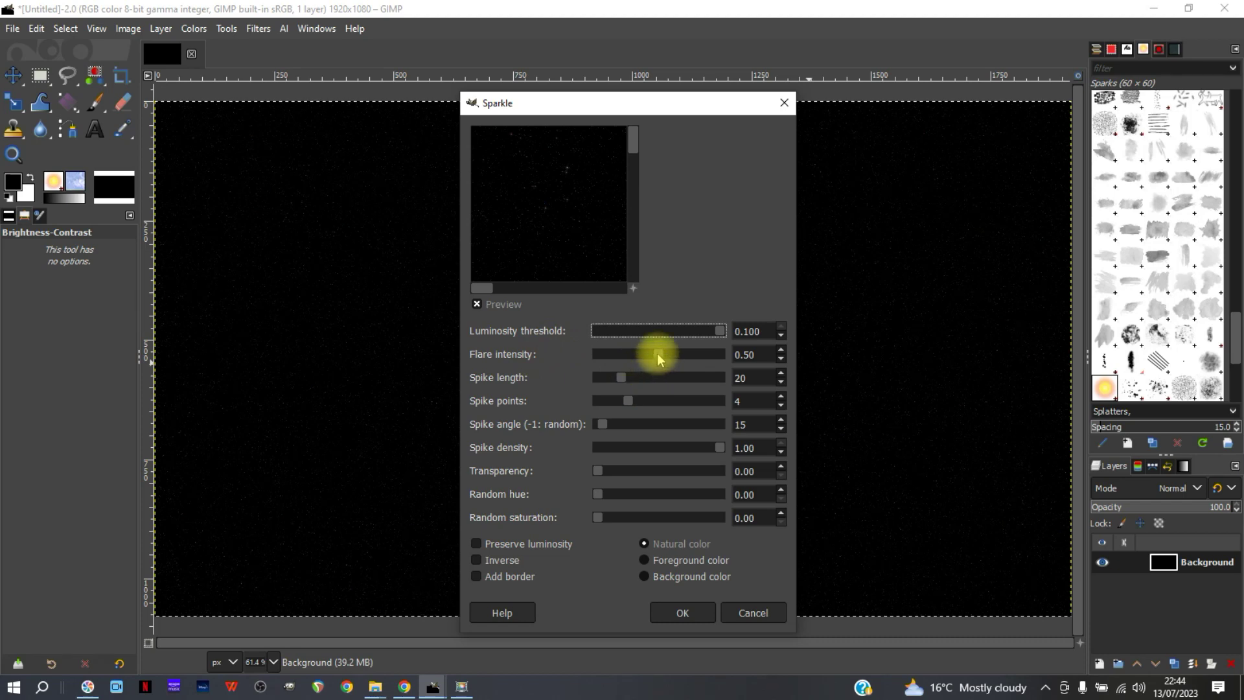
left_click(680, 612)
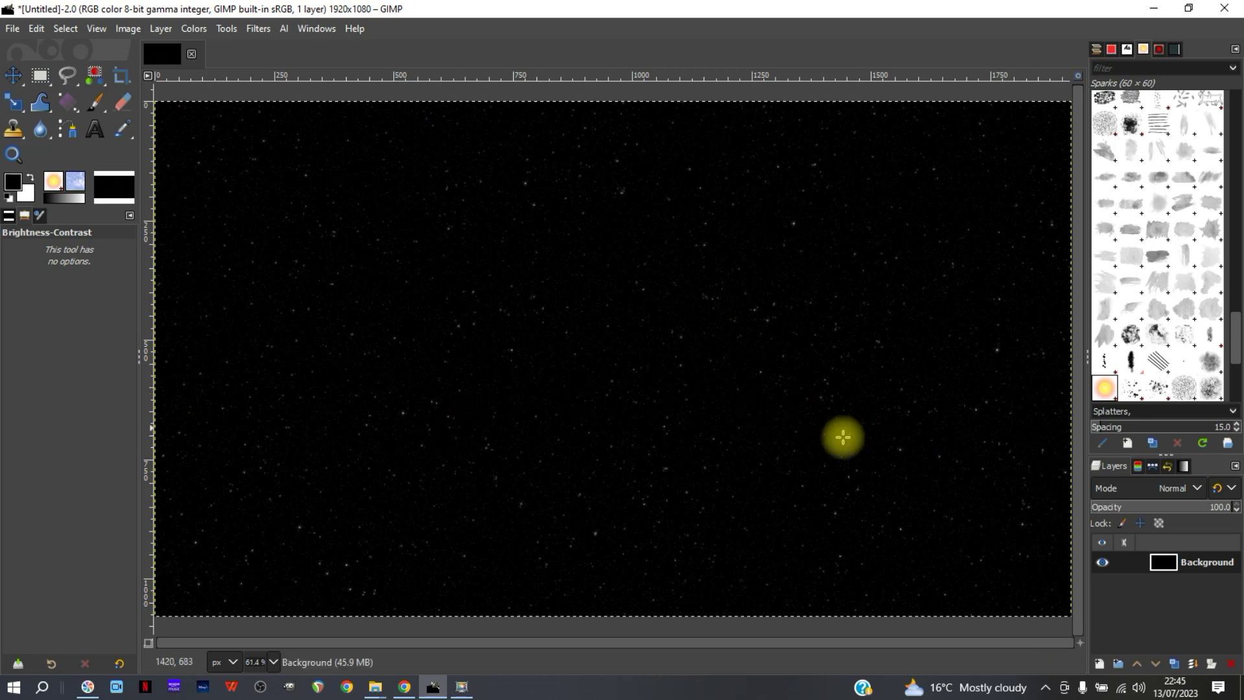
Add a new layer named plasma and render Plasma clouds on it with a new seed
left_click(1099, 664)
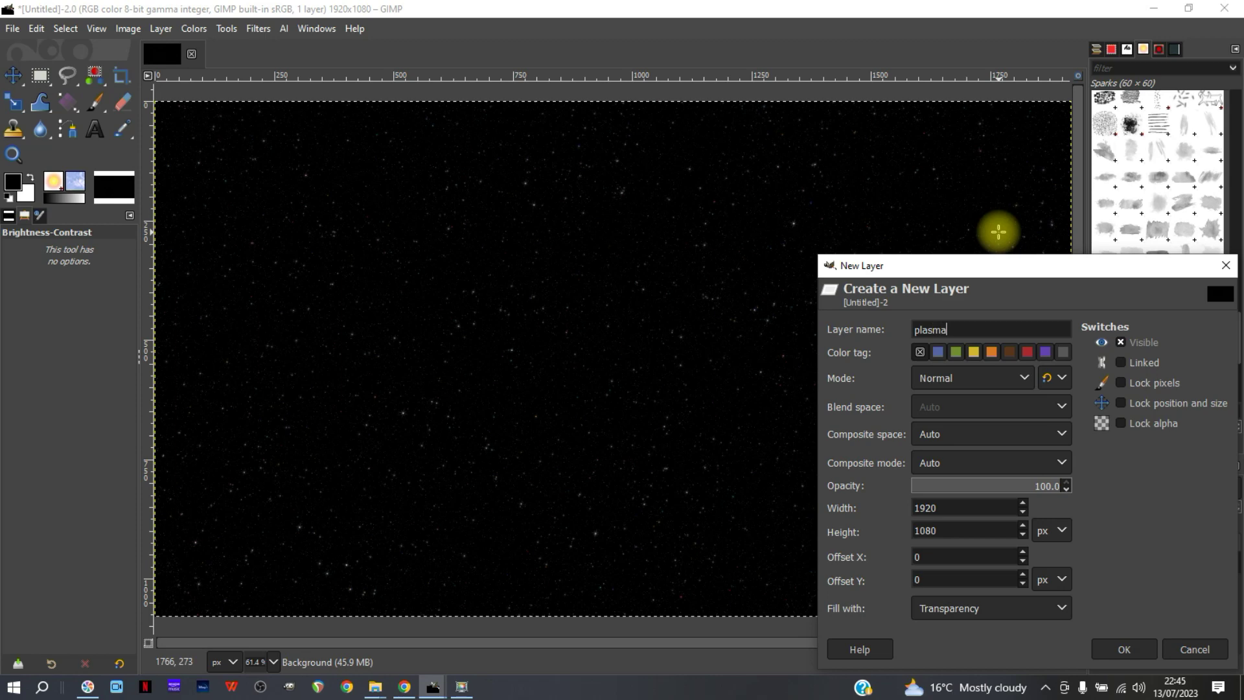
key("Return")
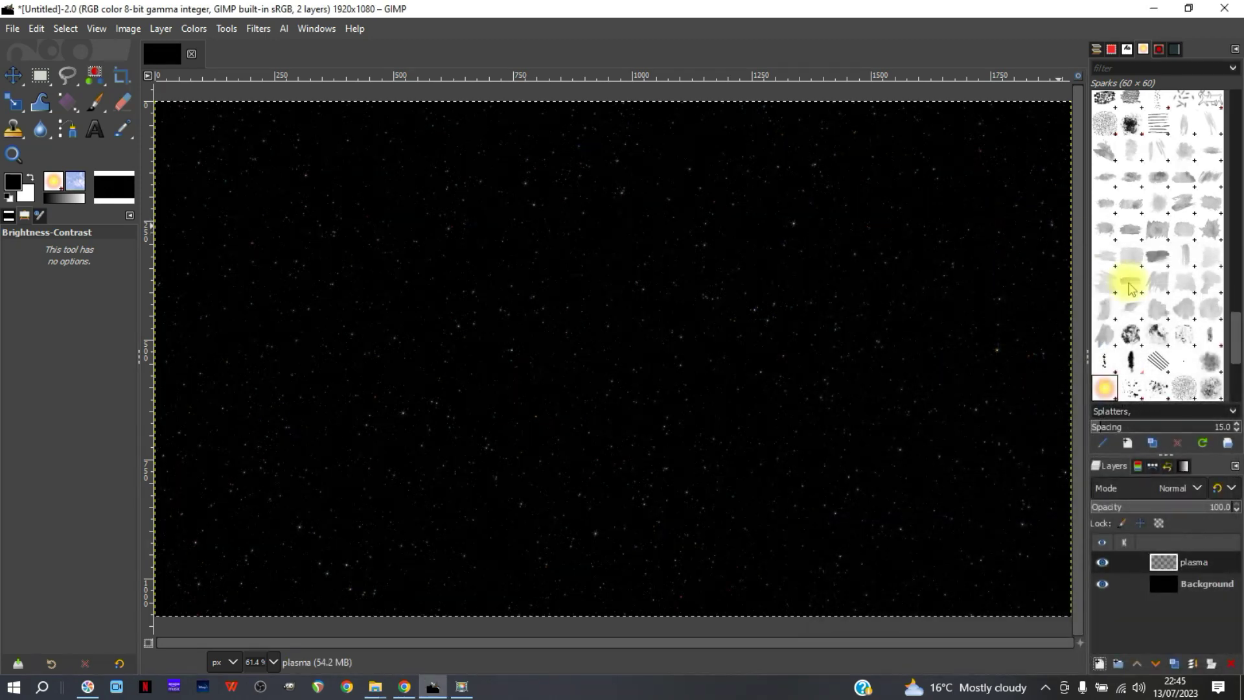
left_click(257, 29)
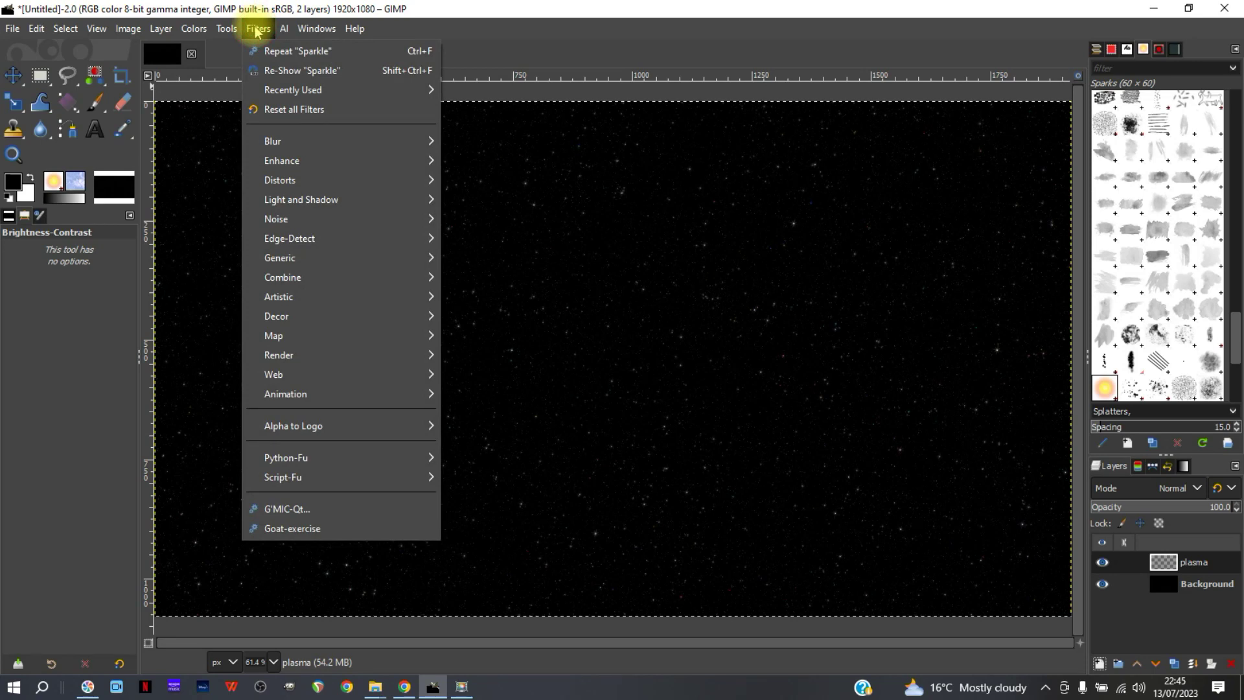
mouse_move(321, 267)
mouse_move(380, 361)
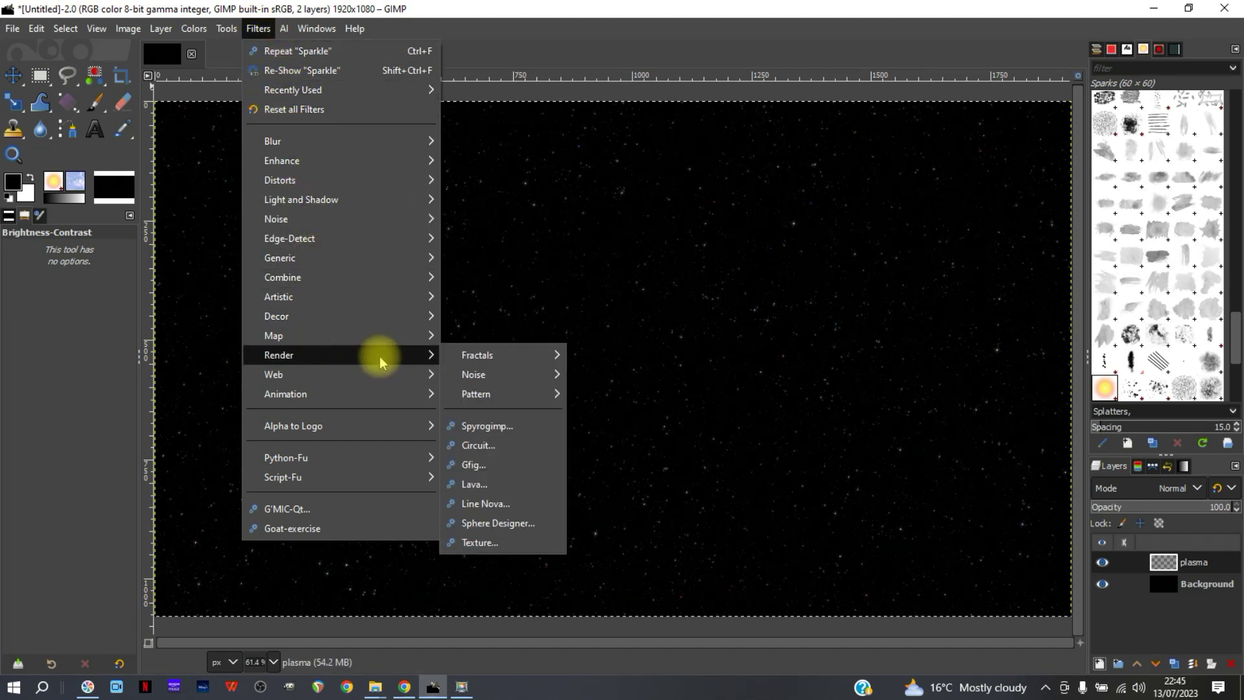
mouse_move(495, 374)
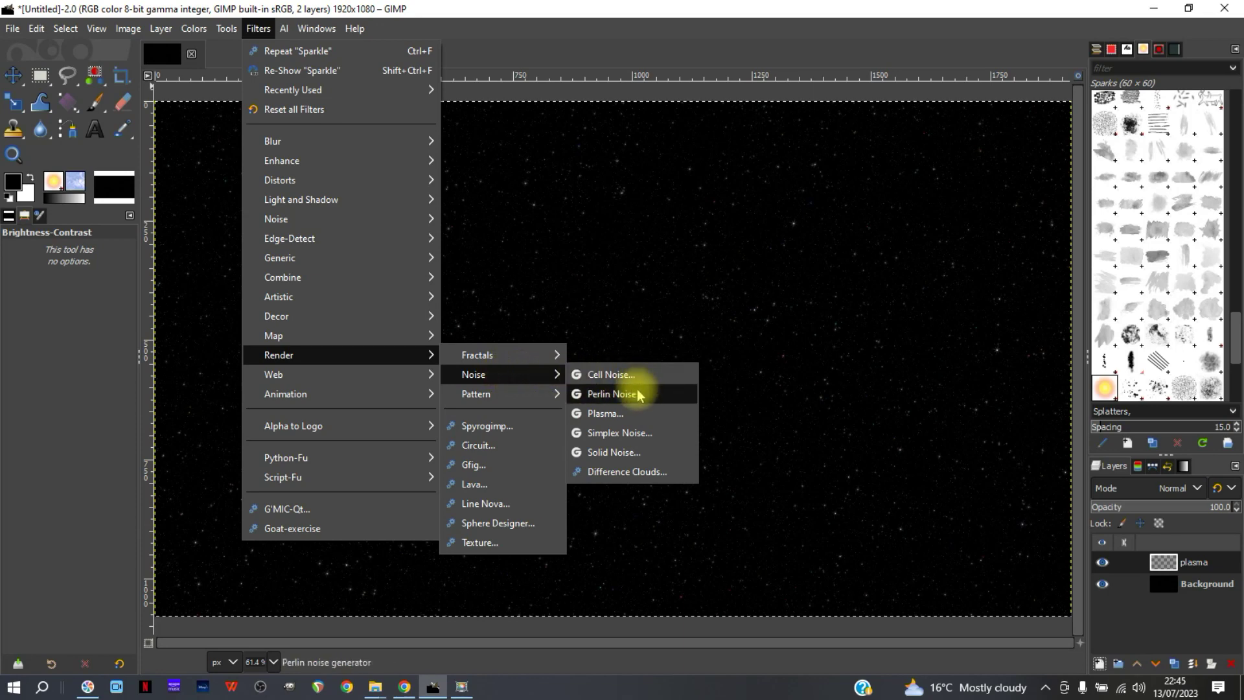
left_click(635, 411)
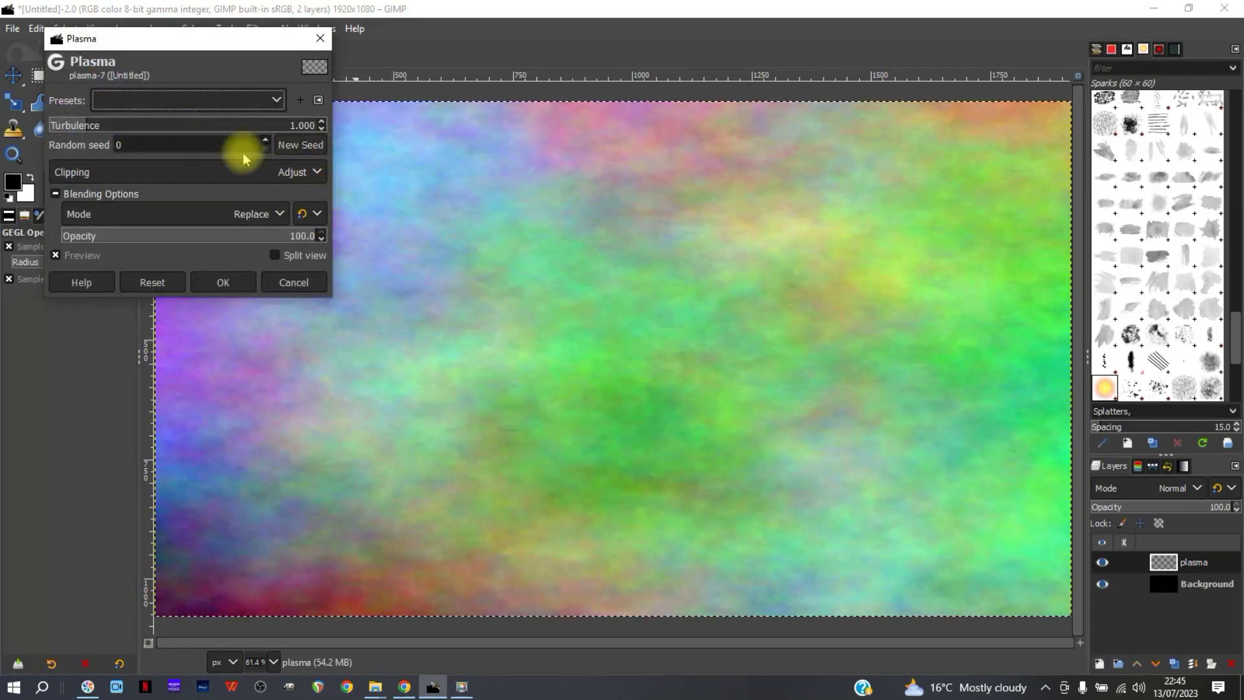
left_click(293, 149)
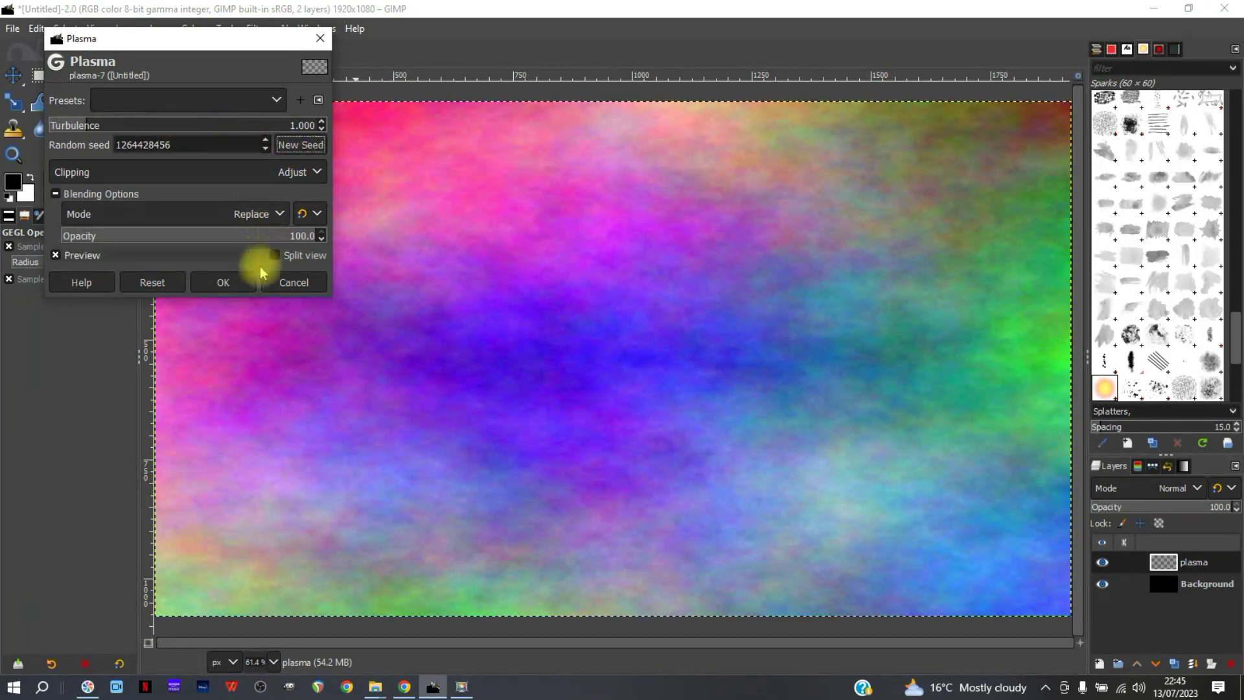
left_click(227, 280)
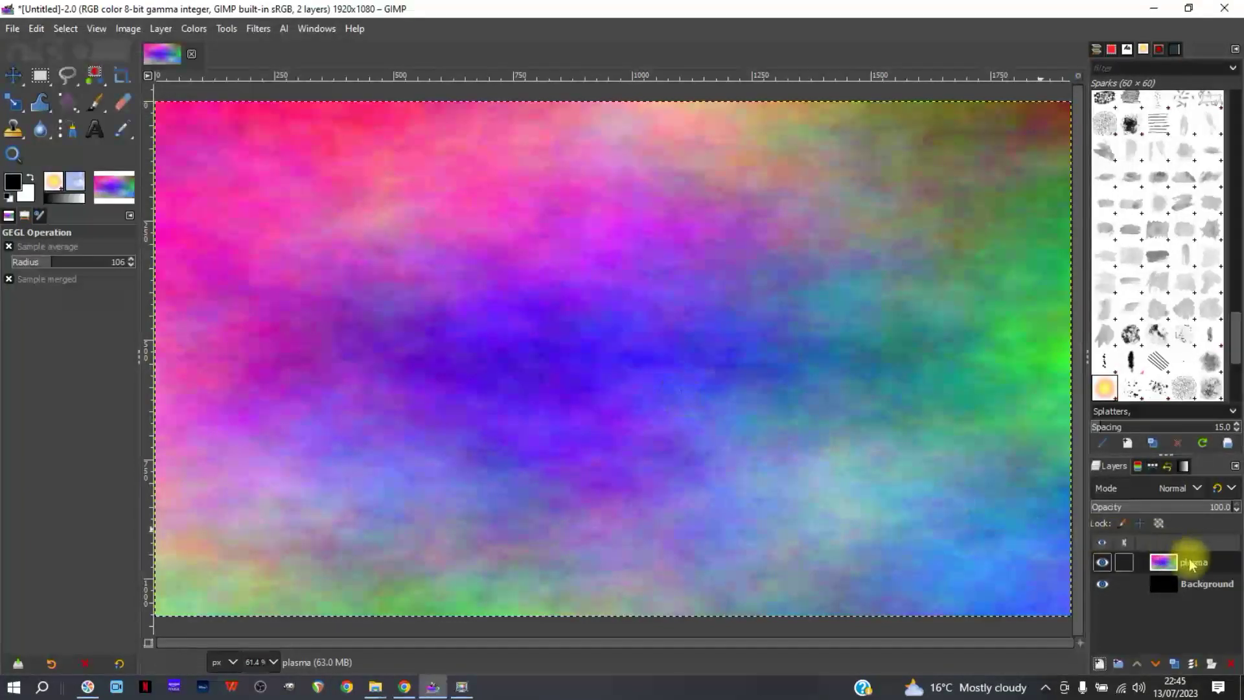
Move the plasma layer and try Overlay, Soft light, Linear light and Dodge, ending on Normal
left_click_drag(1192, 564, 1188, 592)
left_click(1195, 488)
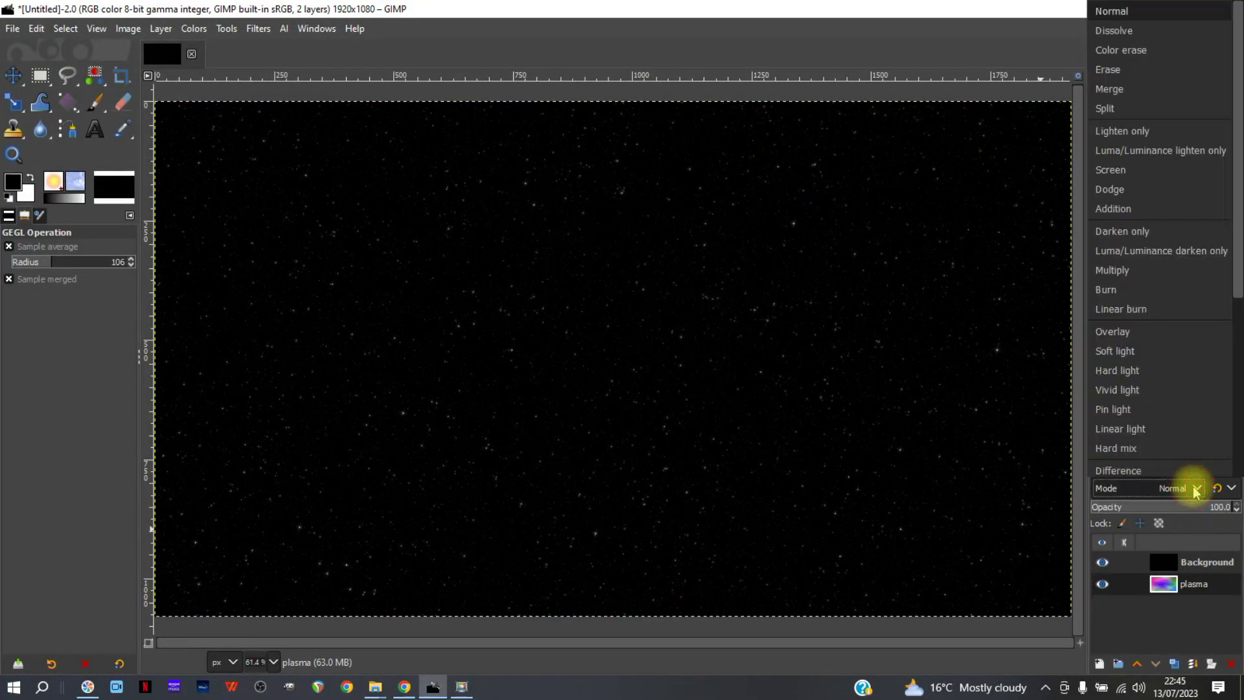
left_click(1157, 334)
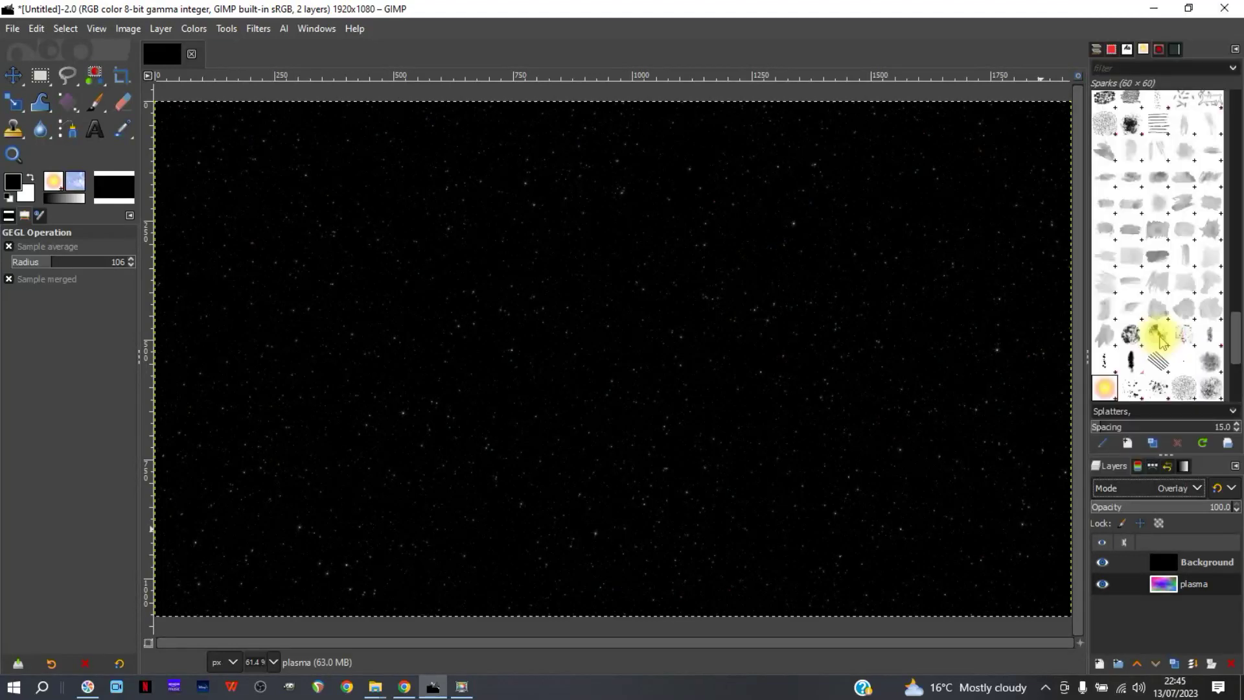
left_click(1197, 490)
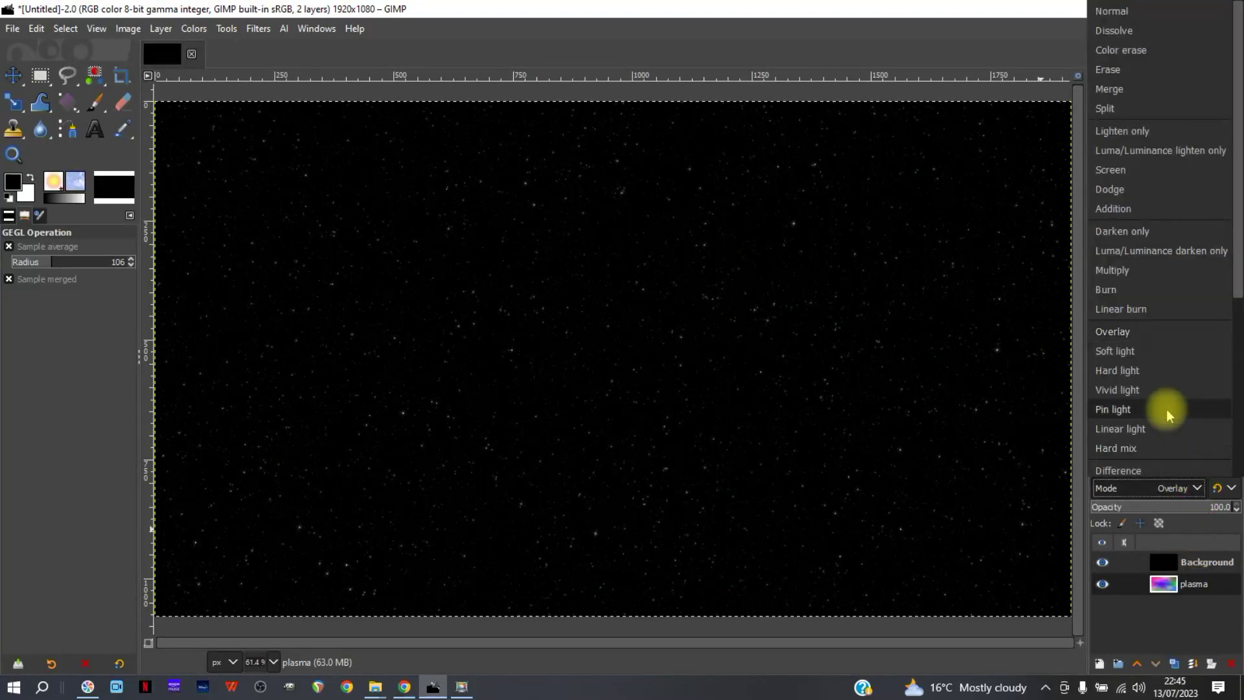
left_click(1160, 351)
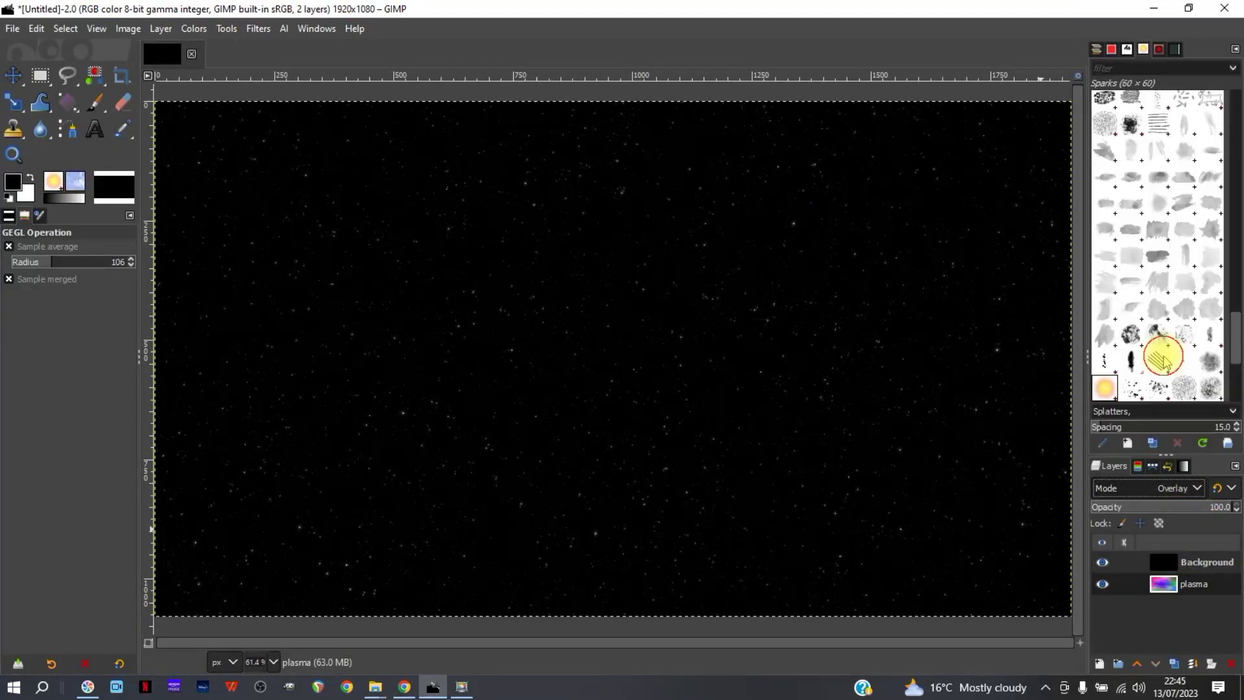
left_click(1196, 487)
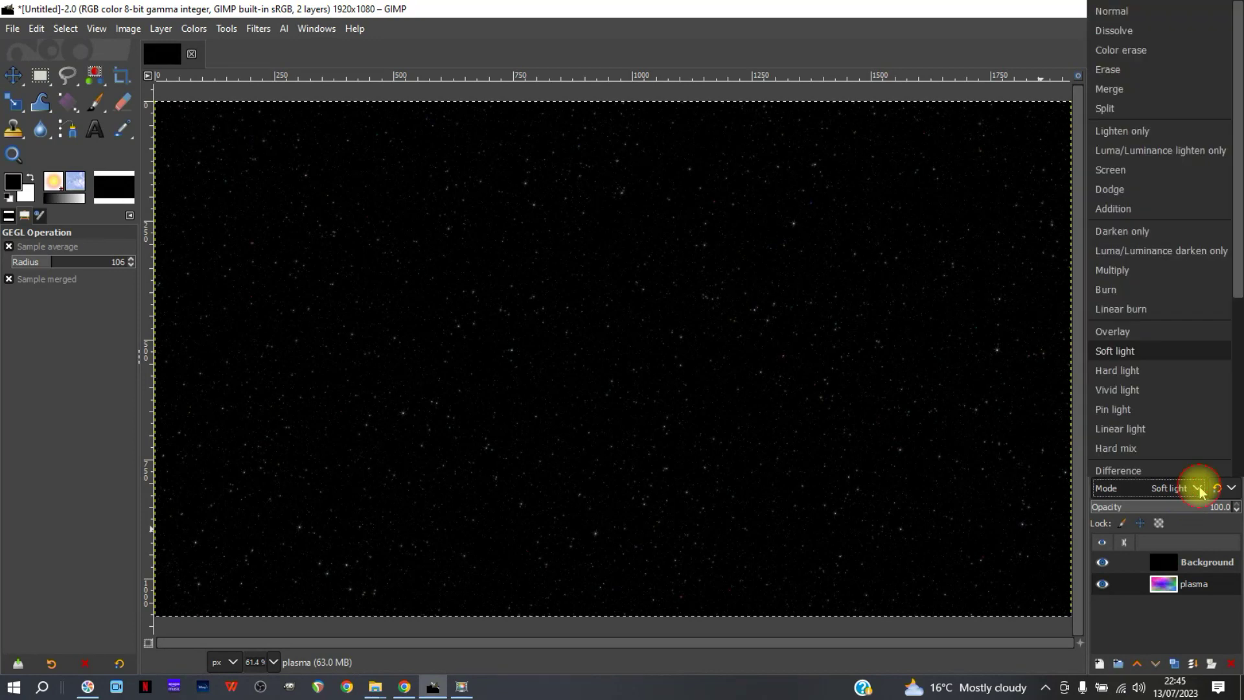
left_click(1168, 429)
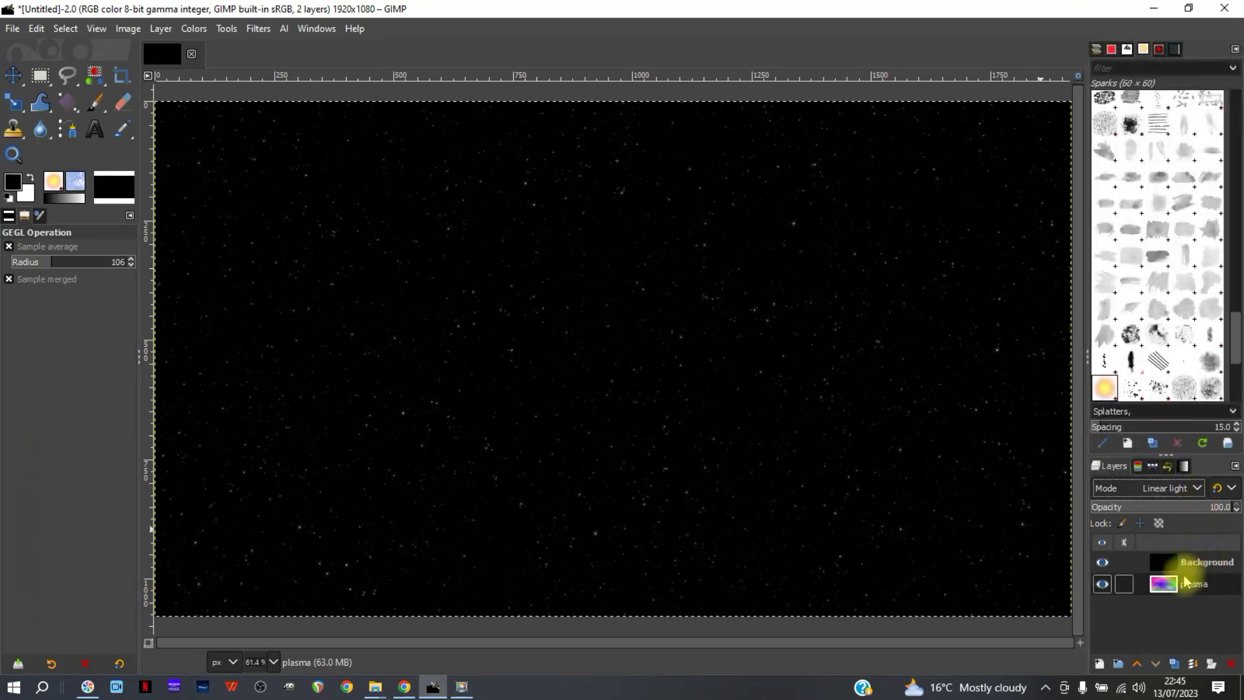
left_click(1197, 487)
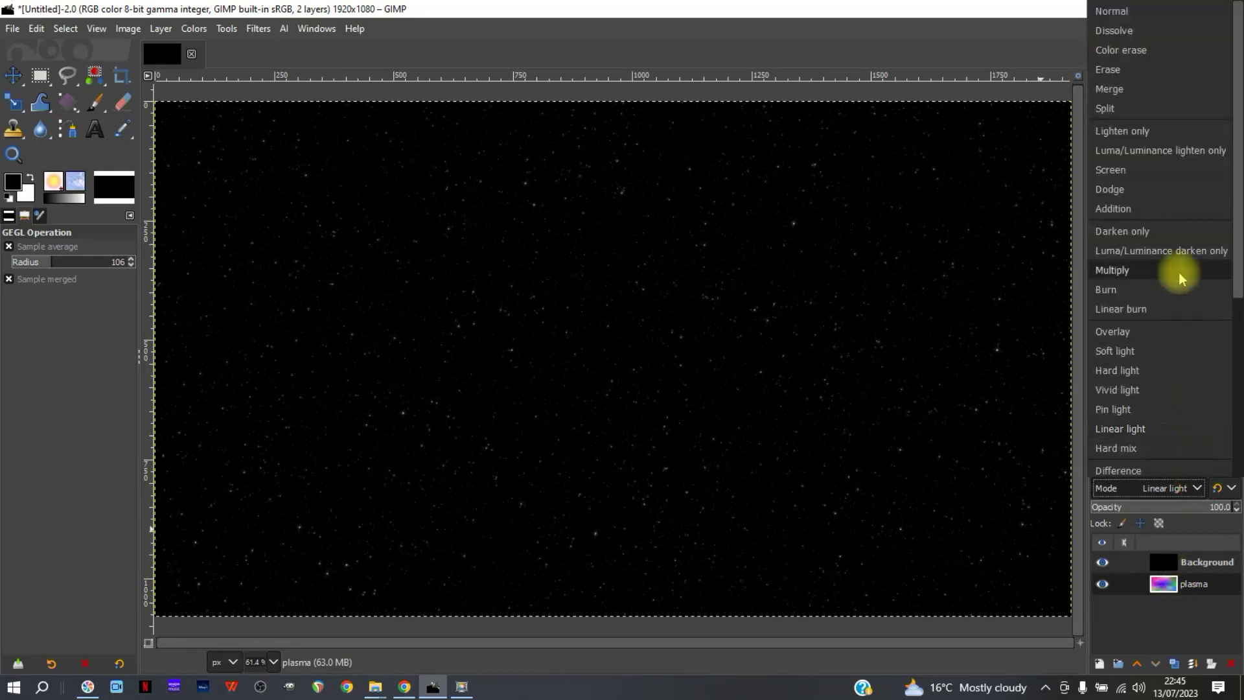
left_click(1160, 188)
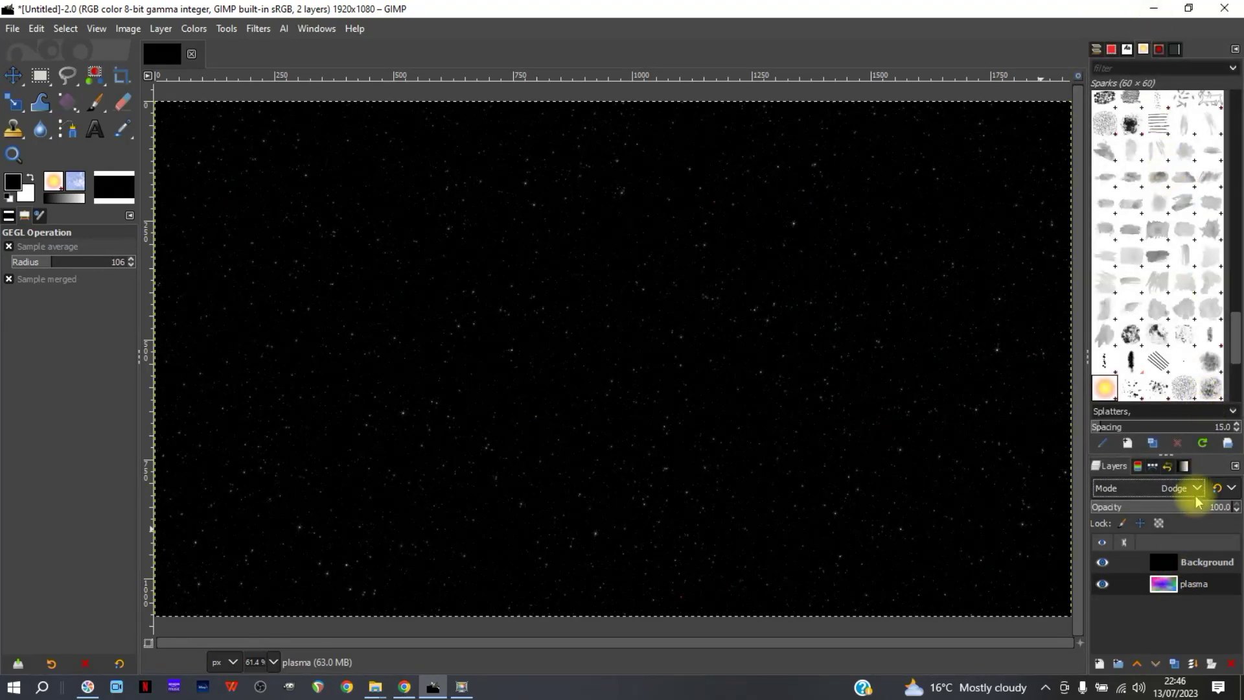
left_click(1197, 492)
left_click(1123, 13)
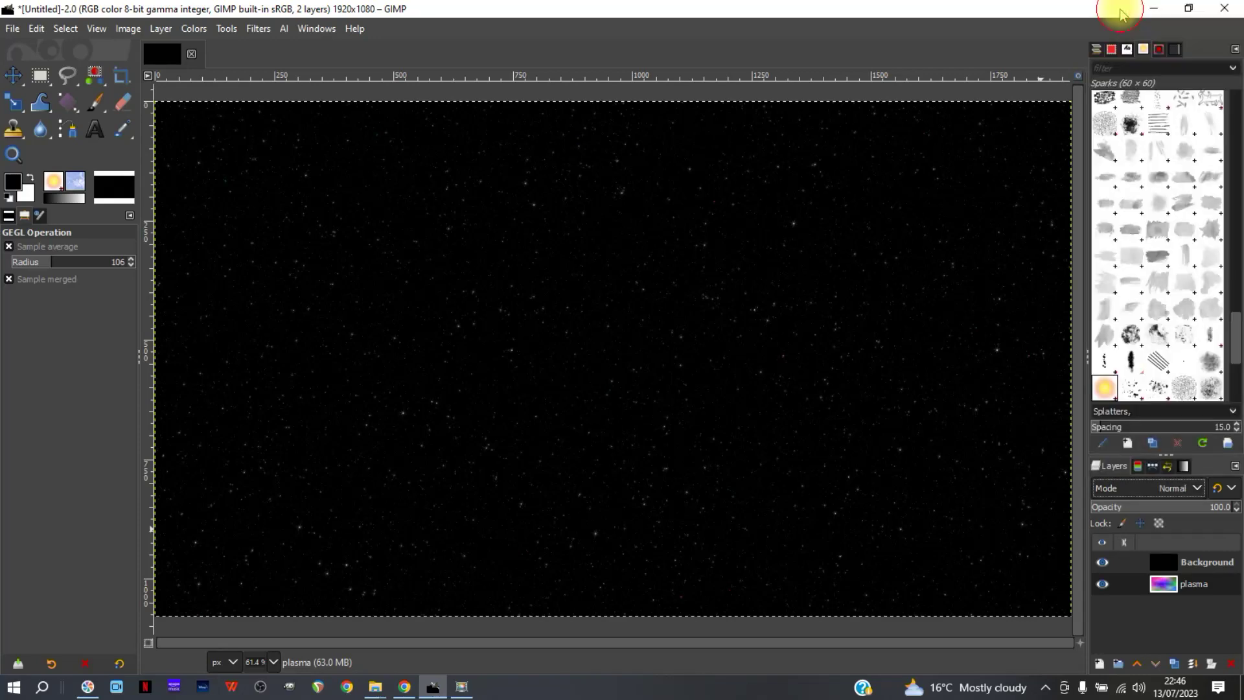
Set the Background layer to Soft light blending and lower the plasma layer's opacity
left_click(1195, 562)
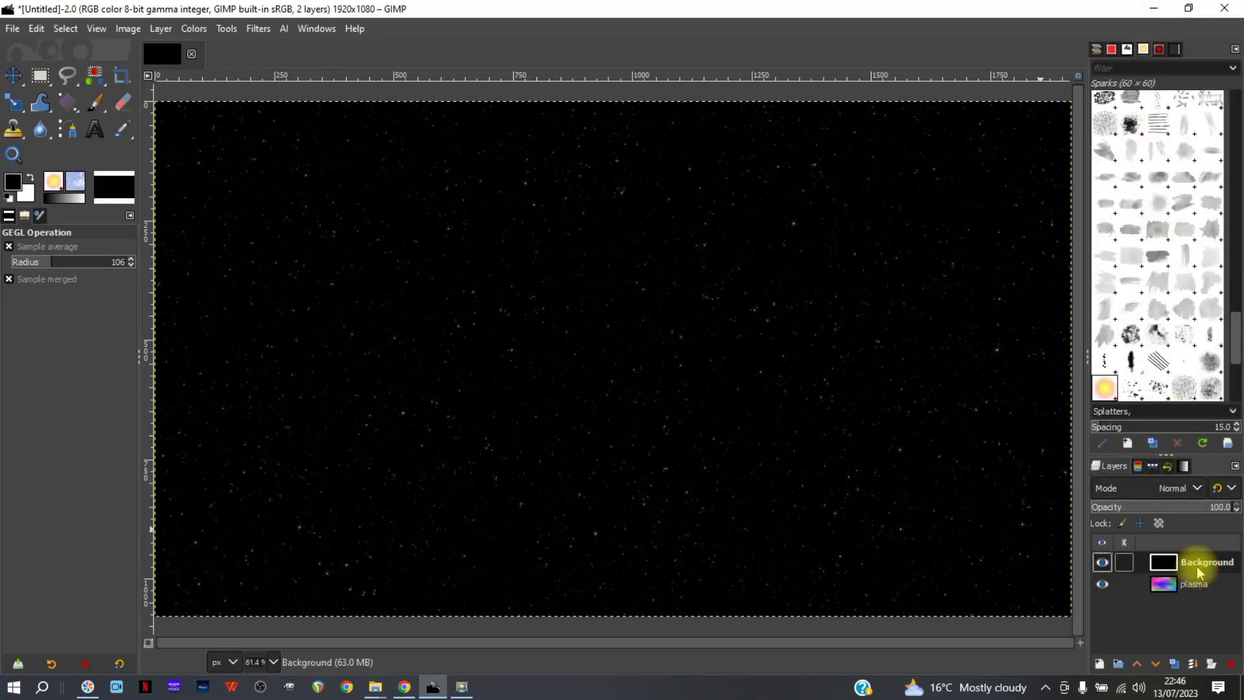
left_click(1178, 487)
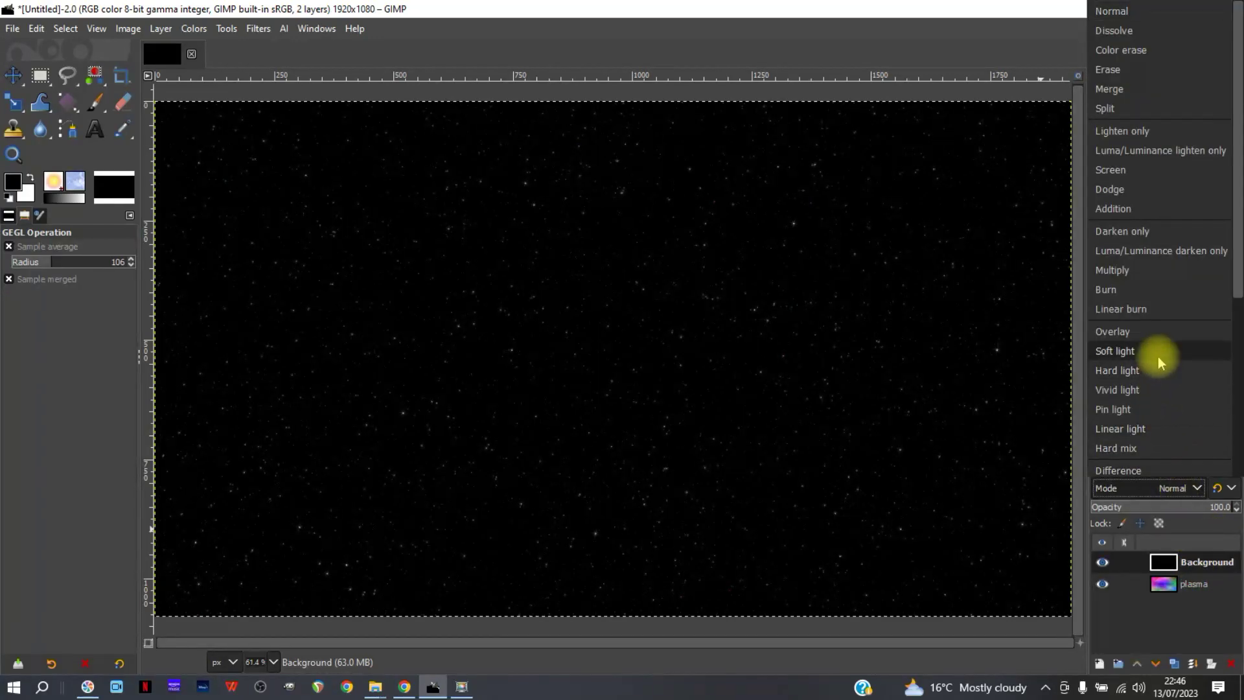
left_click(1158, 372)
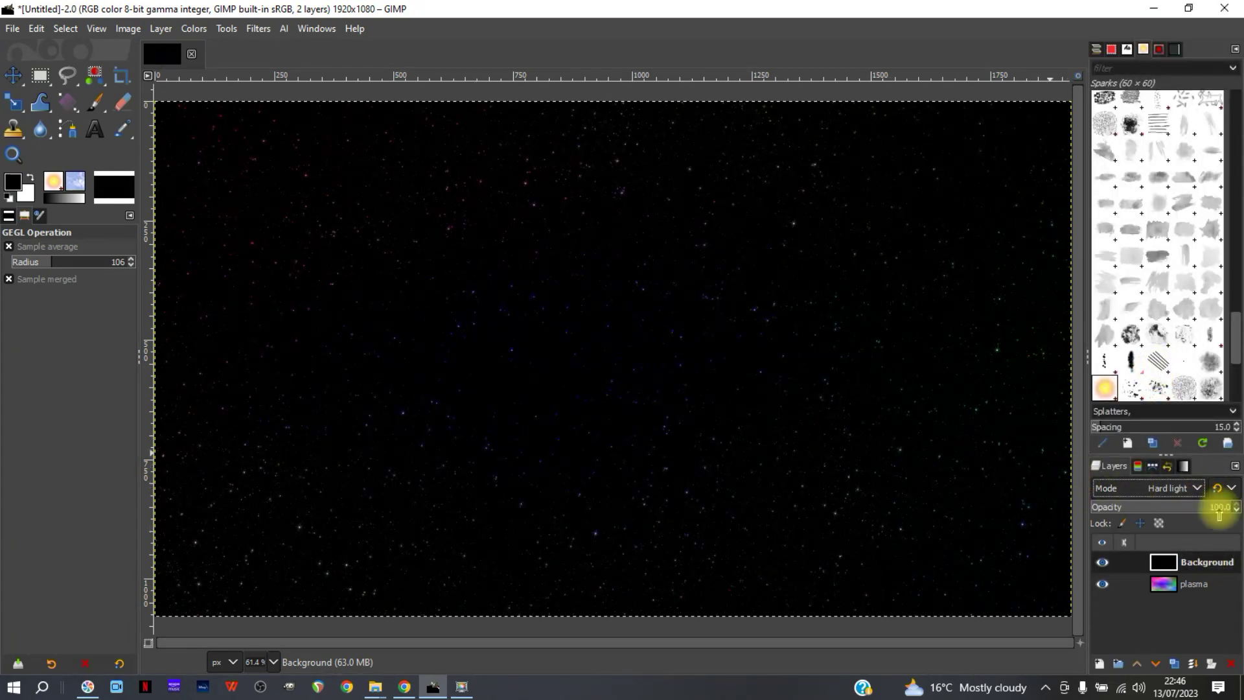
left_click(1200, 490)
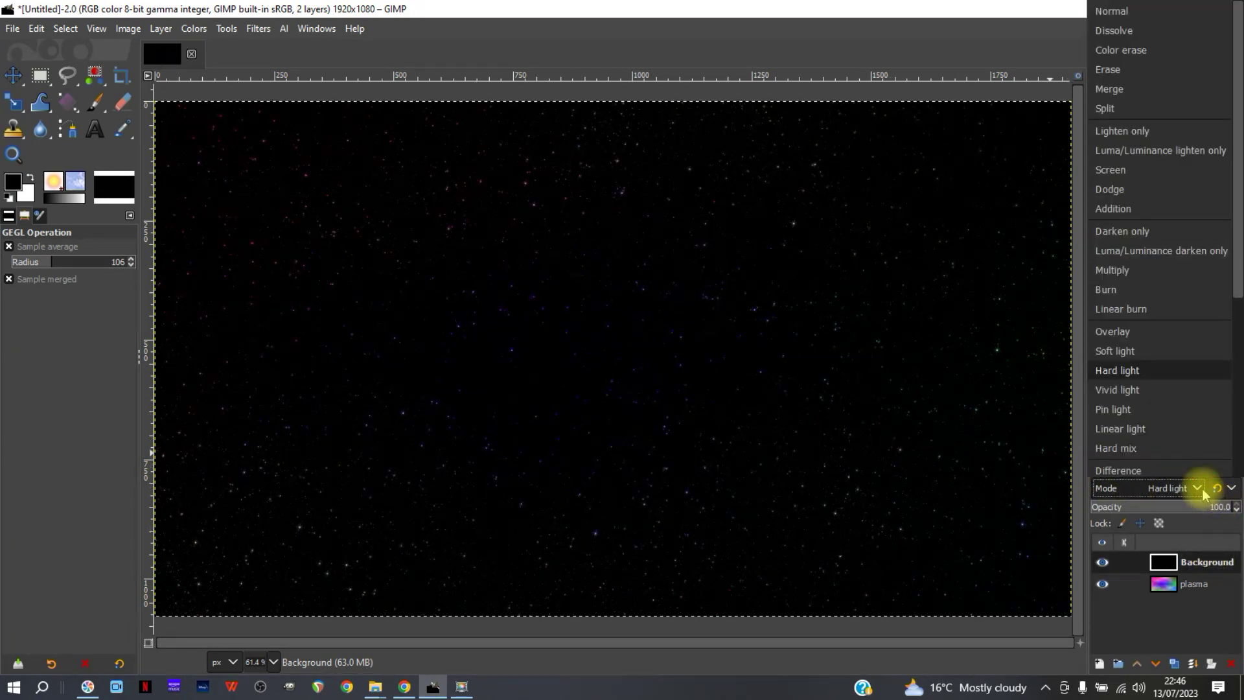
left_click(1164, 353)
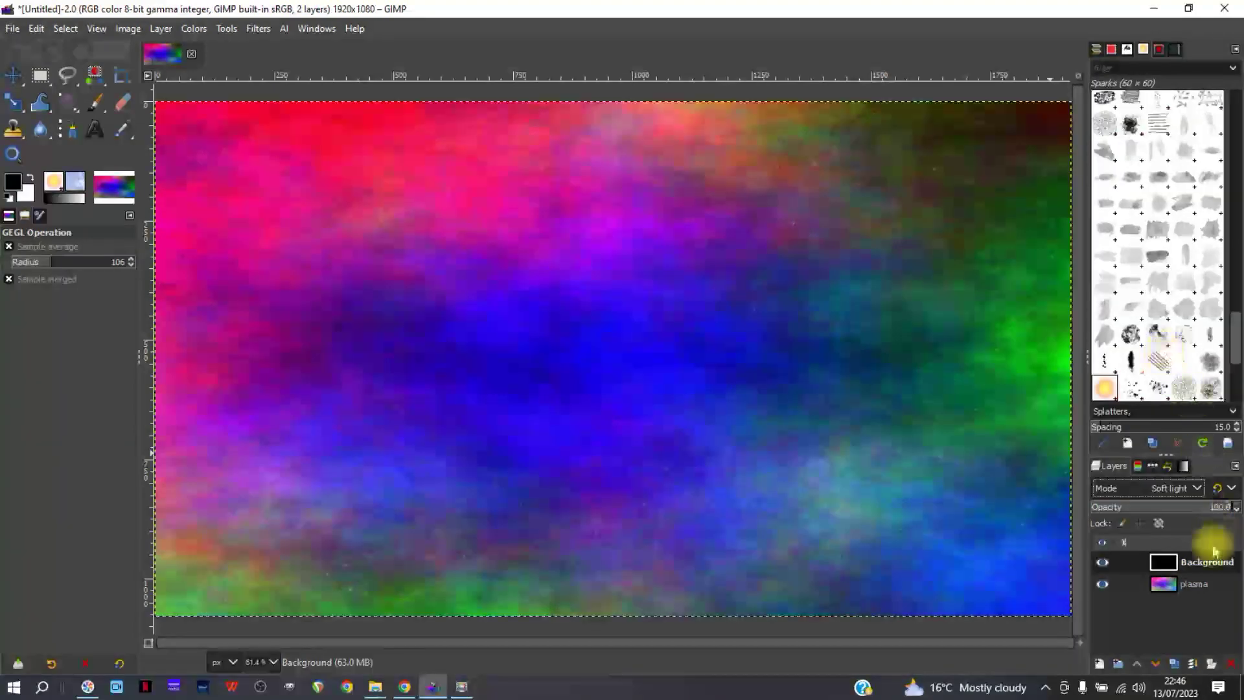
left_click(1199, 584)
left_click(1198, 506)
left_click_drag(1198, 509, 1205, 507)
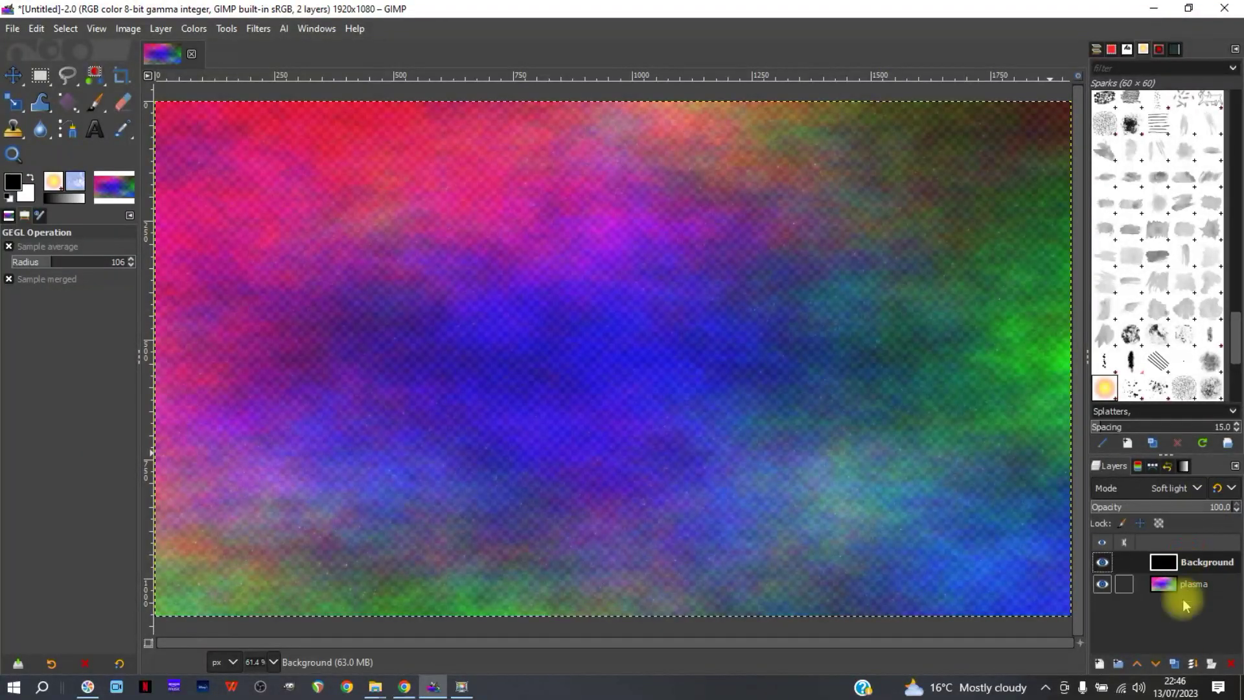
Duplicate Background, move the copy to the bottom, and reduce plasma opacity to 26.9
left_click(1173, 664)
left_click_drag(1197, 568, 1197, 627)
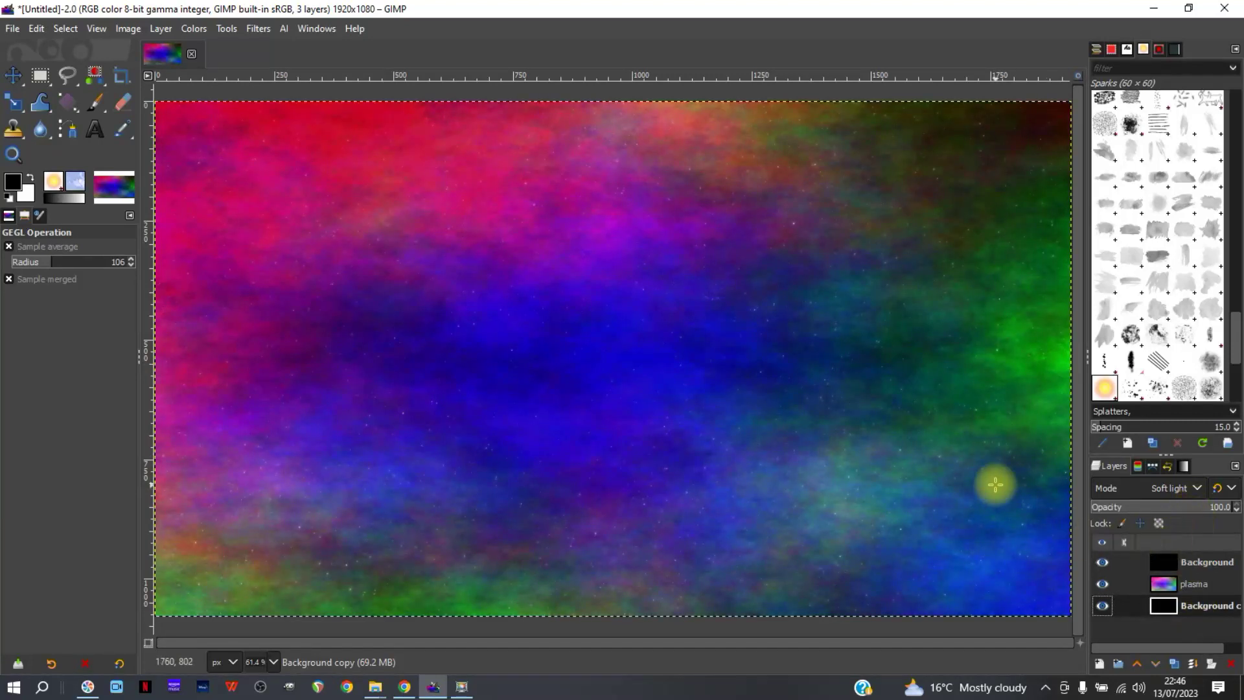
left_click(1199, 586)
left_click_drag(1197, 508, 1152, 507)
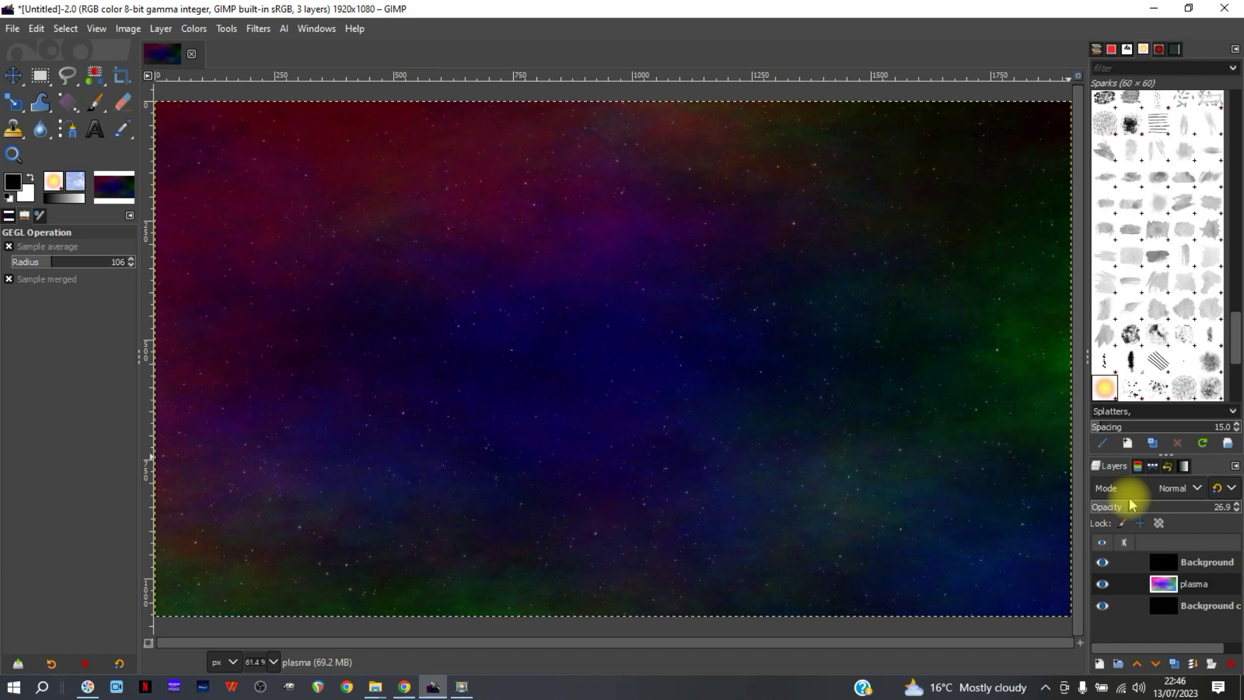
left_click(1203, 610)
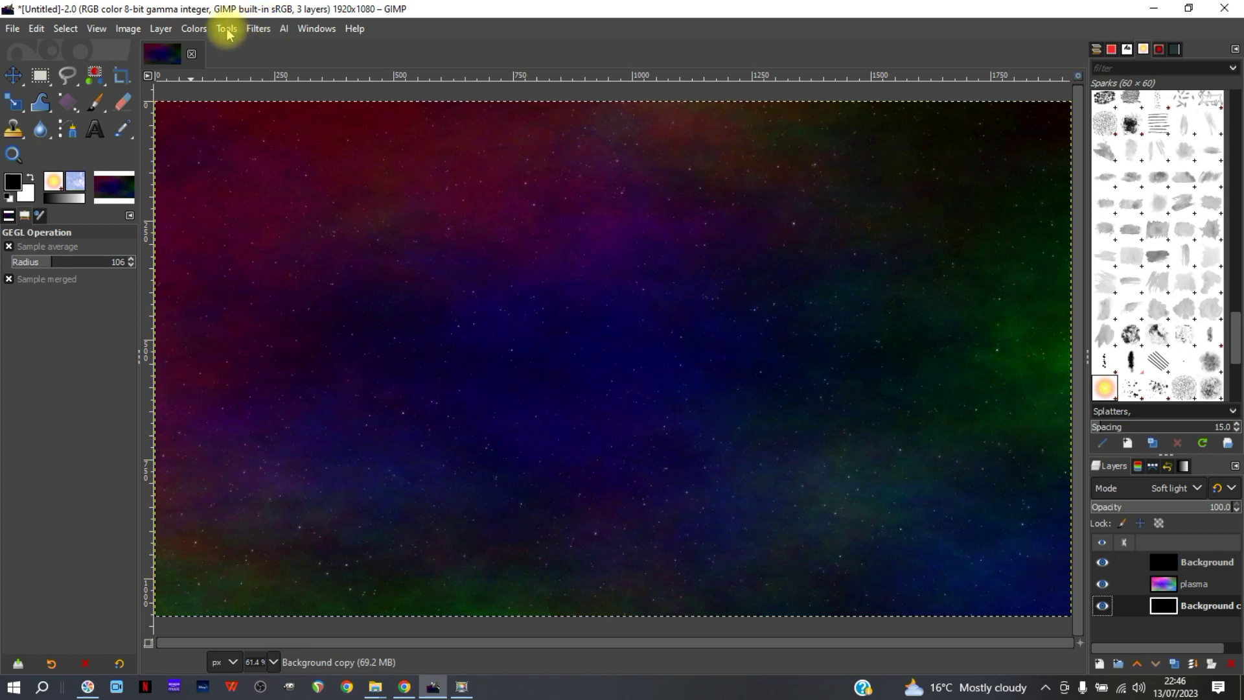
left_click(257, 30)
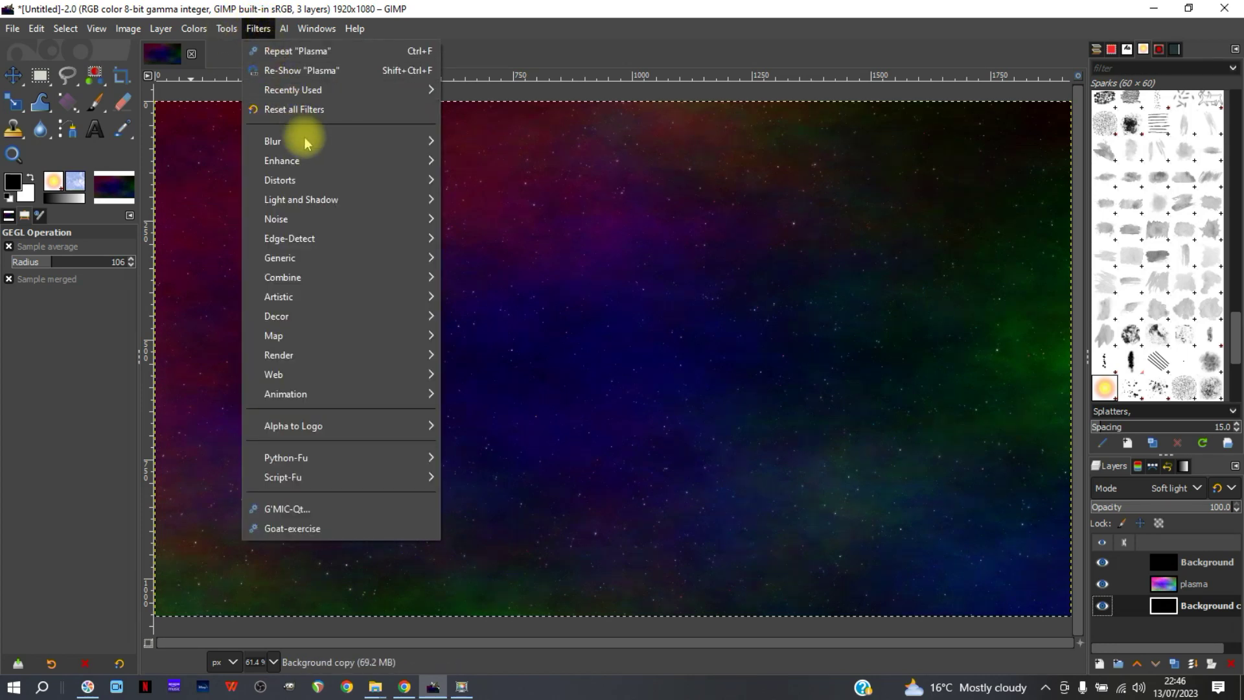
mouse_move(348, 202)
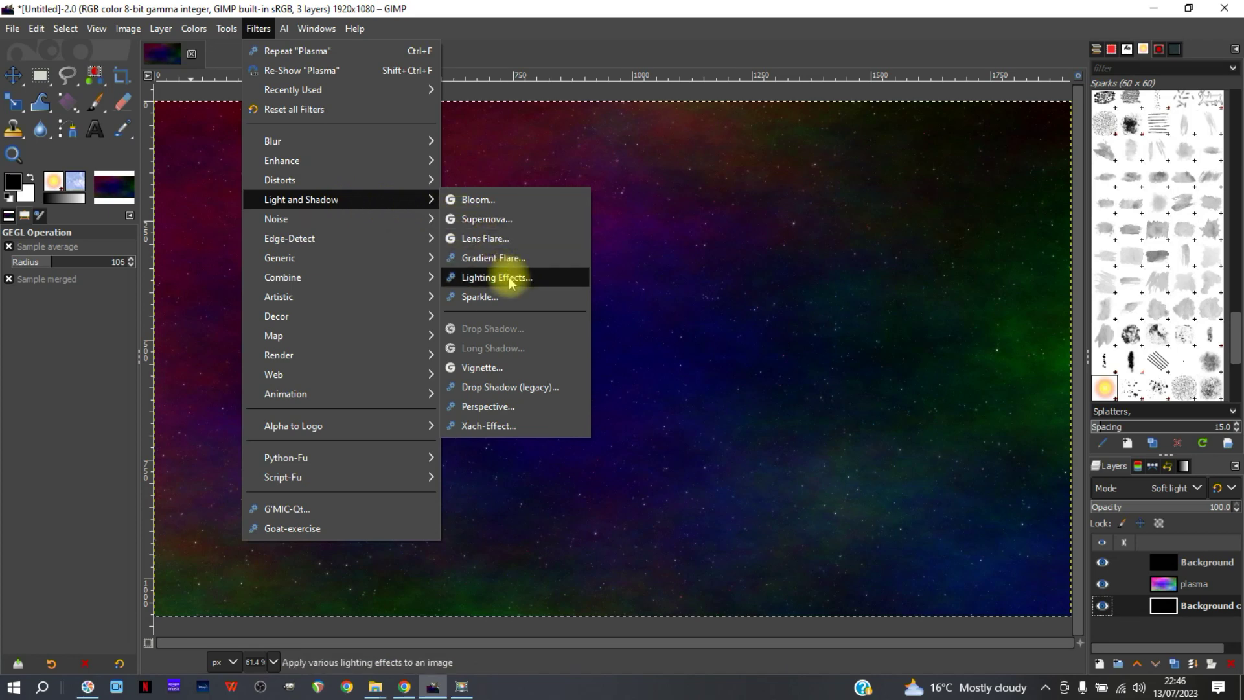
left_click(509, 228)
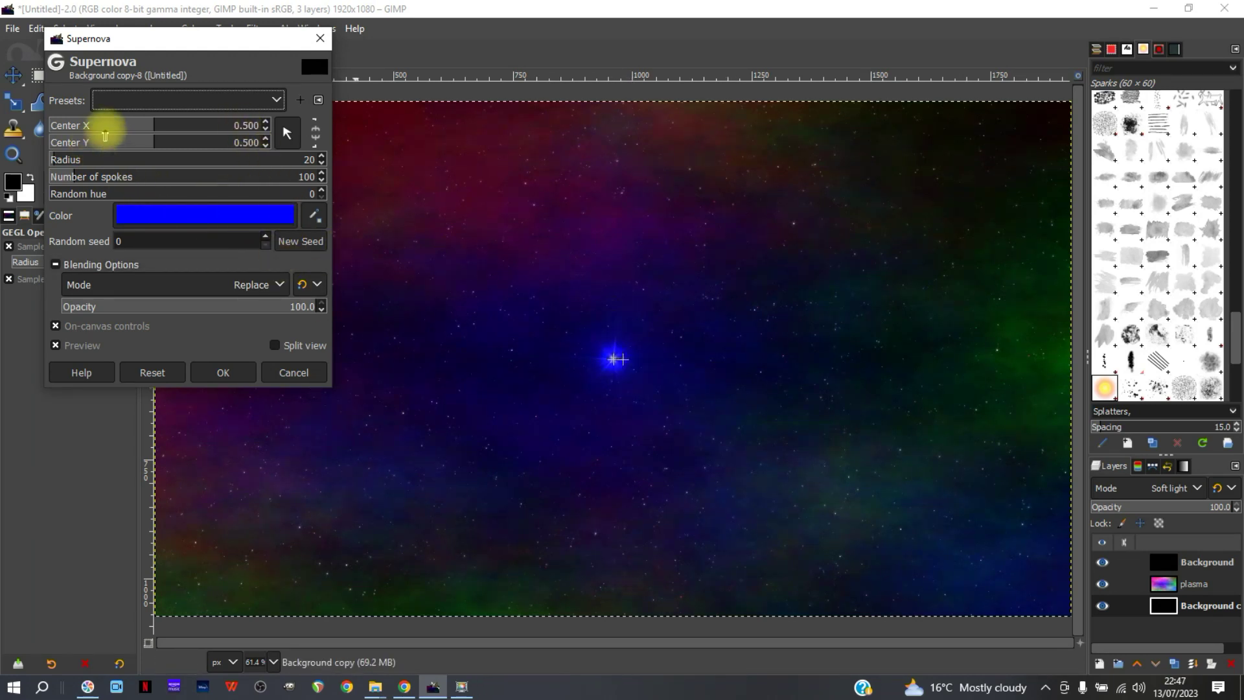
left_click_drag(107, 129, 133, 131)
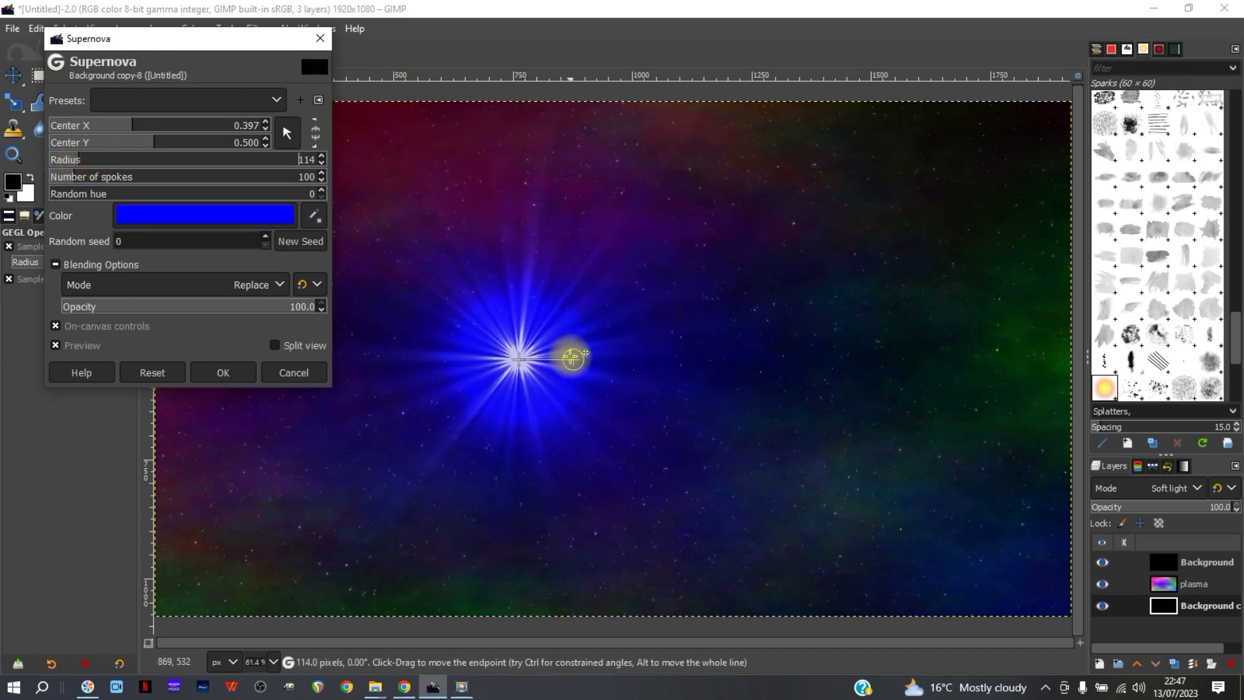
left_click_drag(572, 359, 549, 357)
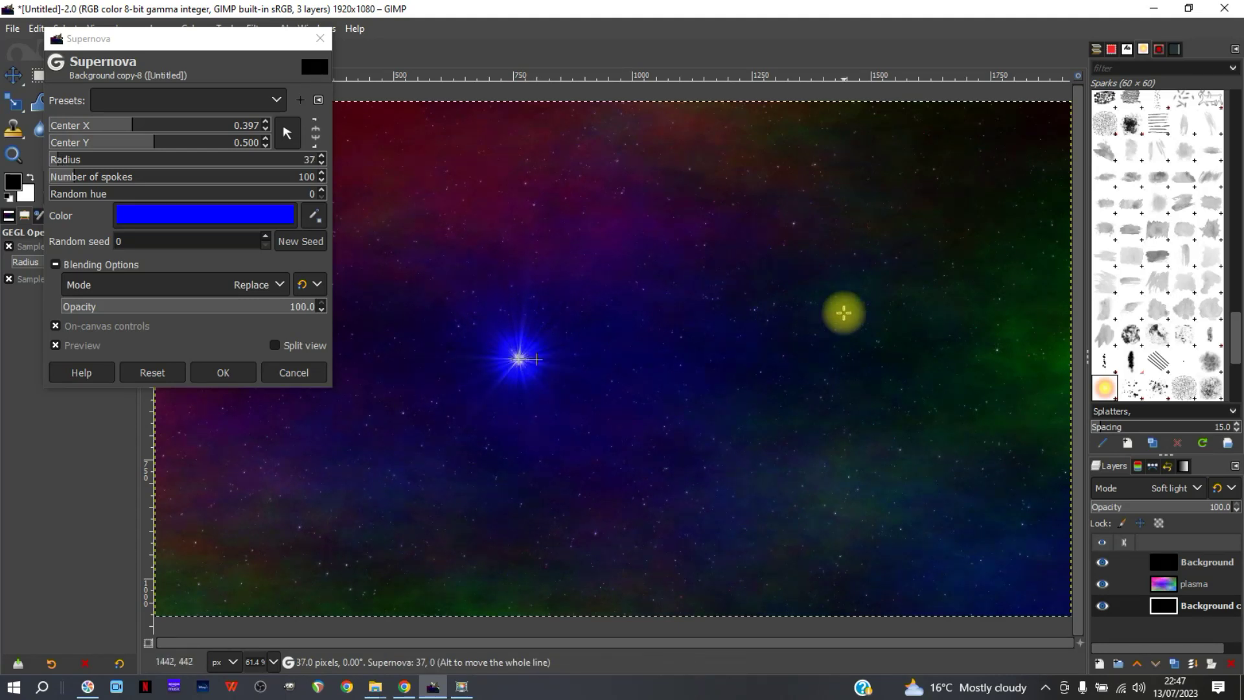
left_click(293, 374)
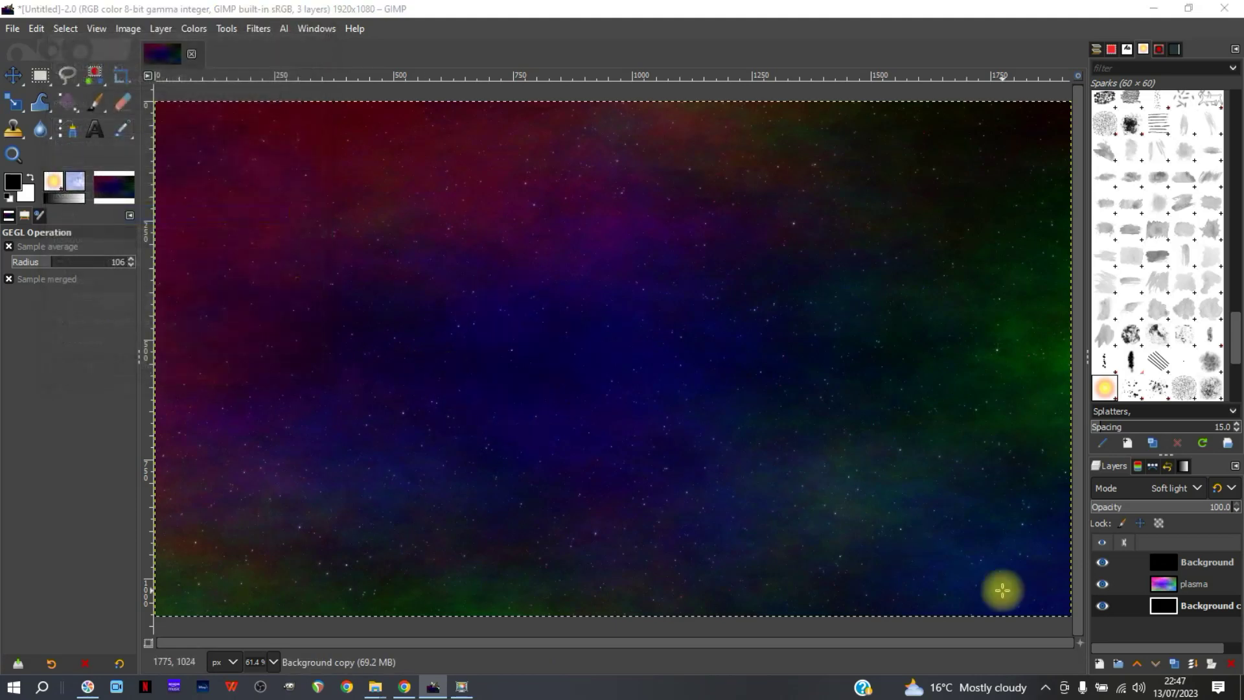
Preview a blue Supernova on Background near the image centre with radius 34 and 100 spokes
left_click(1195, 562)
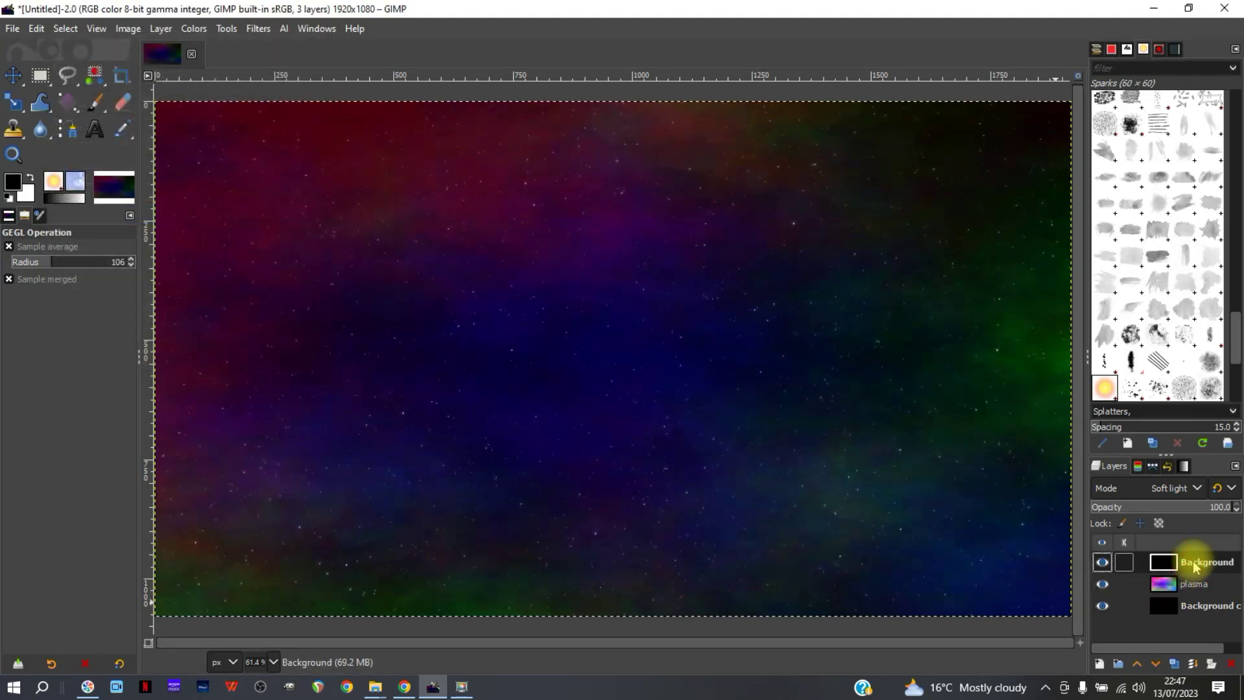
left_click(257, 29)
mouse_move(383, 198)
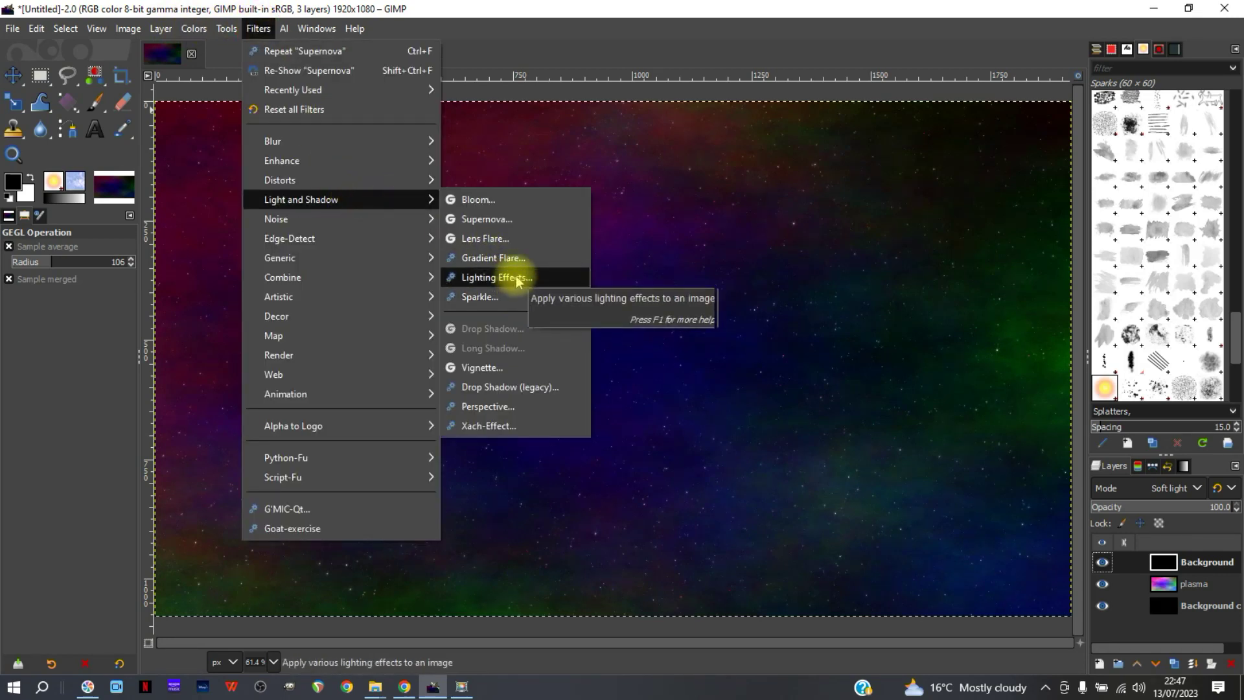
left_click(512, 220)
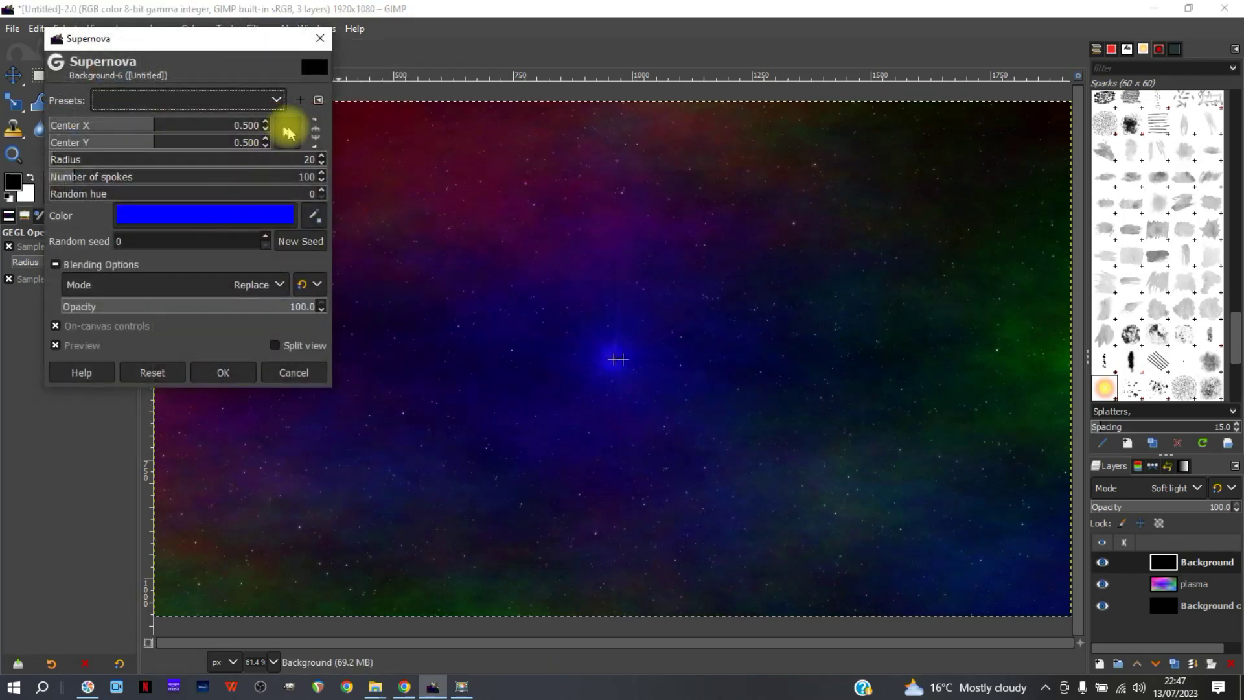
left_click(285, 135)
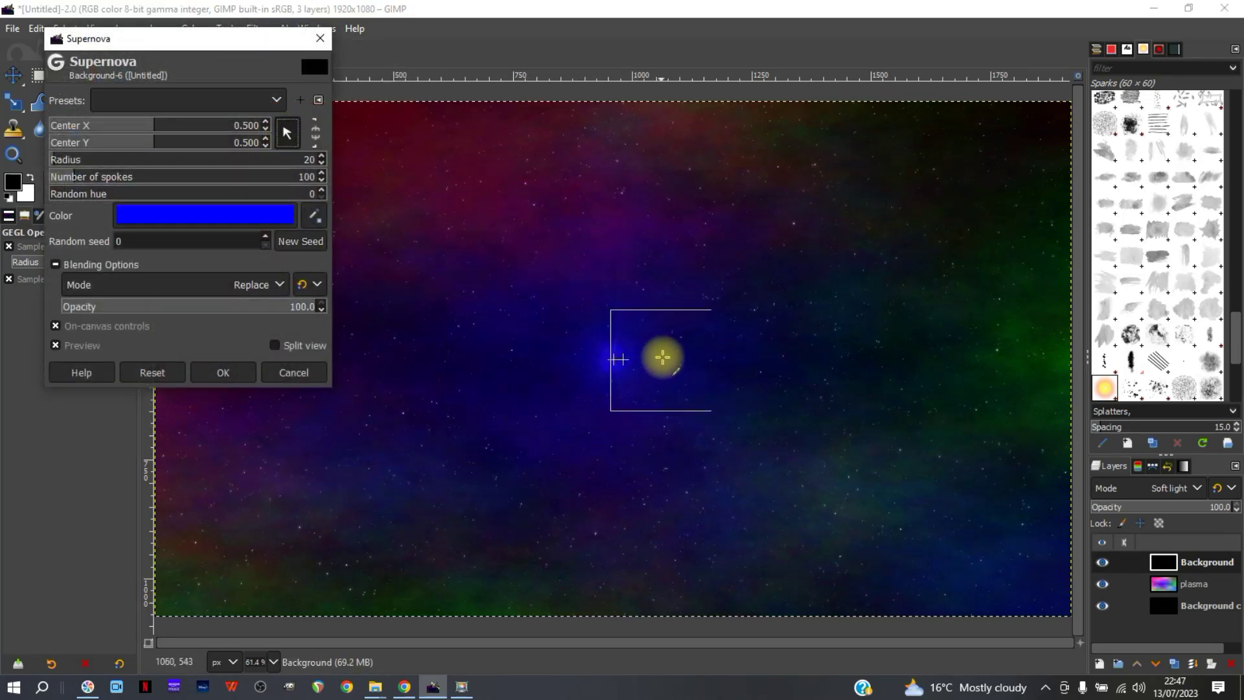
left_click(666, 346)
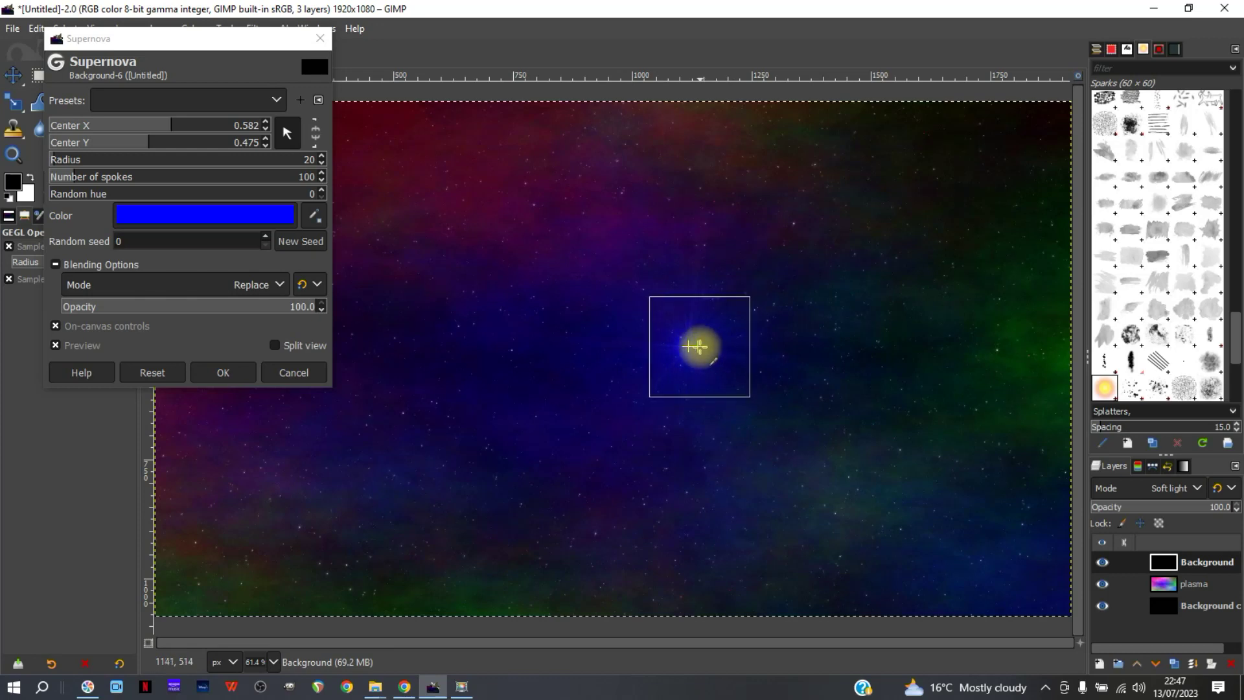
left_click(285, 135)
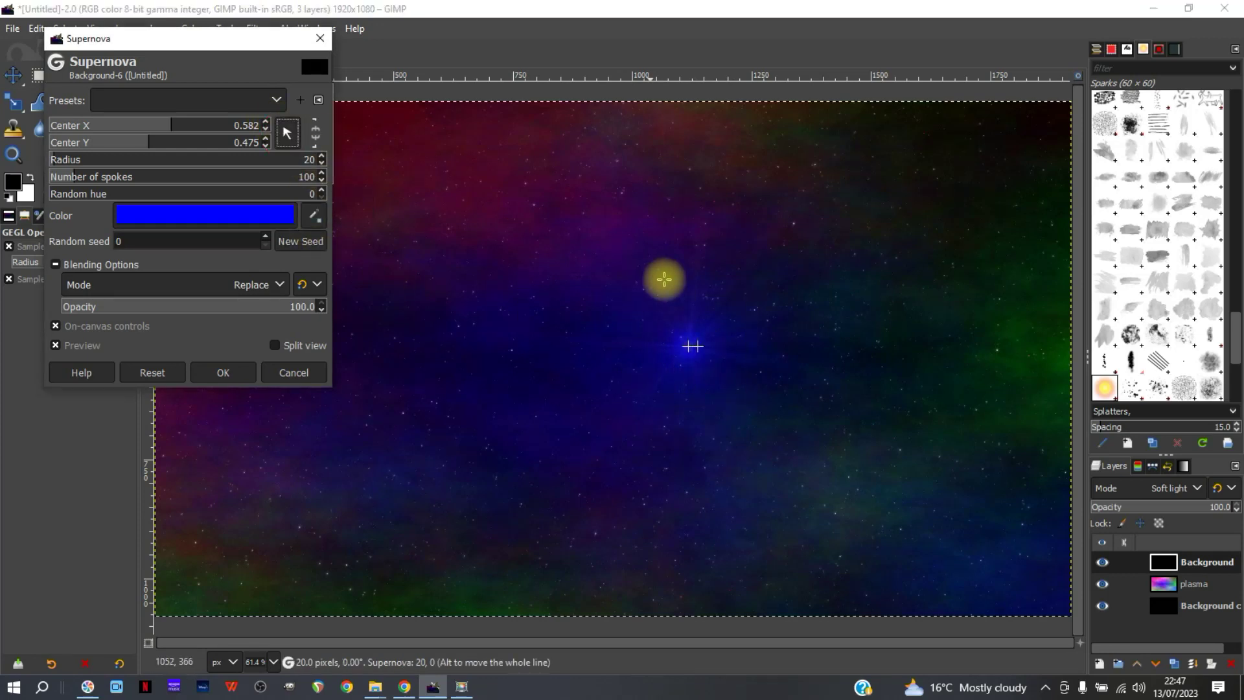
left_click_drag(718, 341, 725, 342)
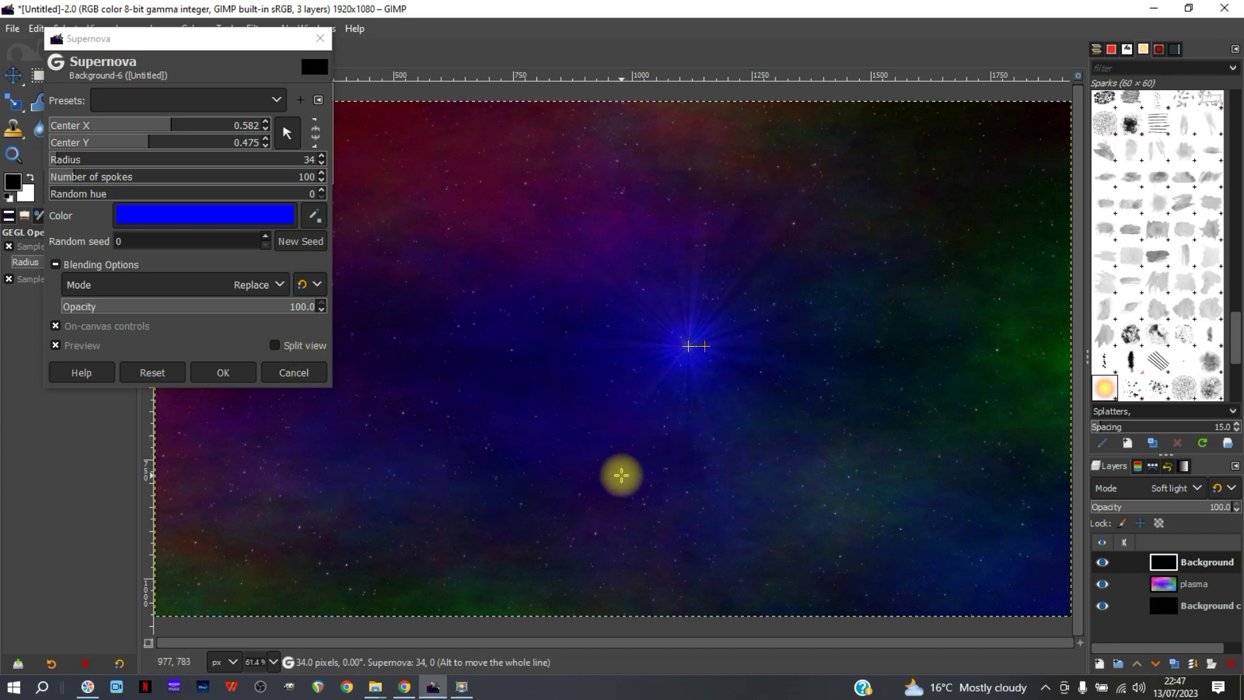
Apply the blue supernova and start a second one coloured pink-red fb164c
left_click(244, 372)
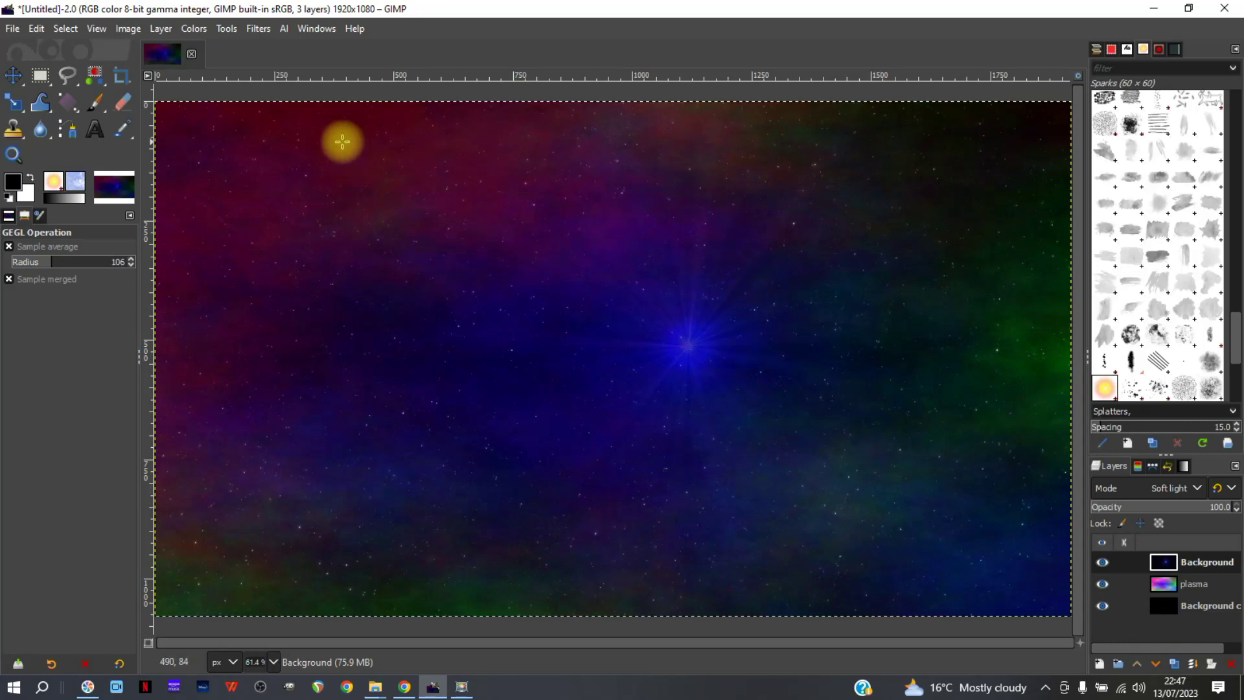
key("ctrl+shift+f")
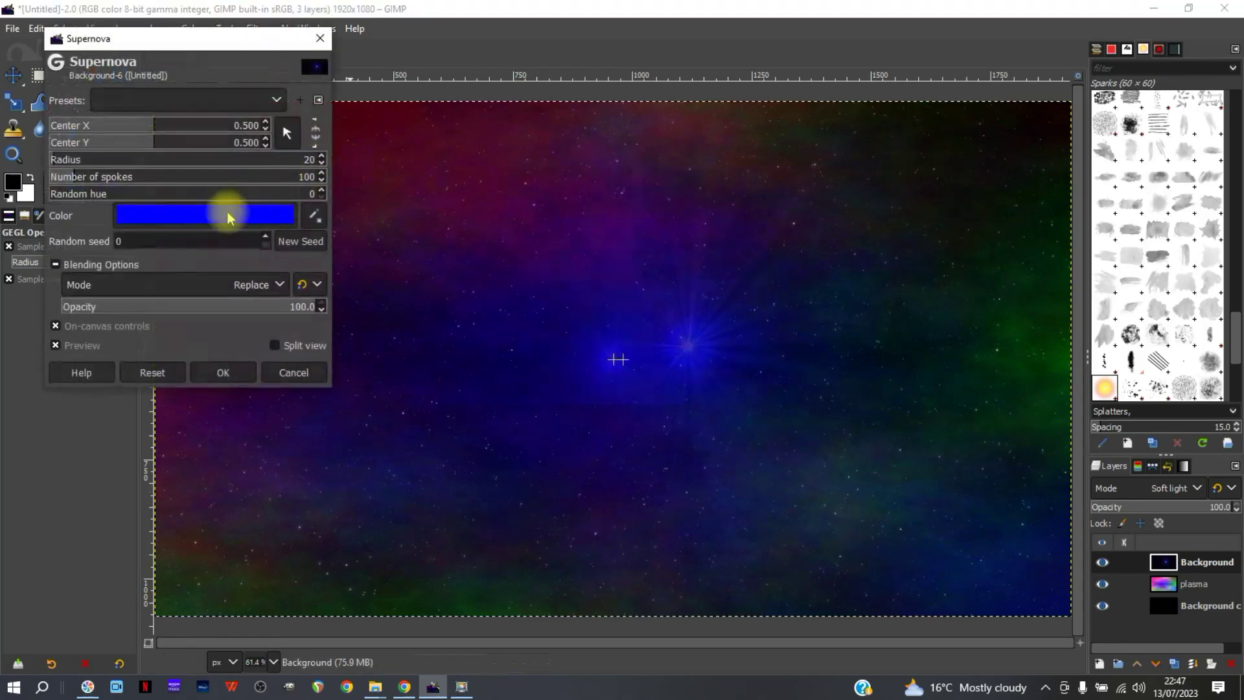
left_click(228, 216)
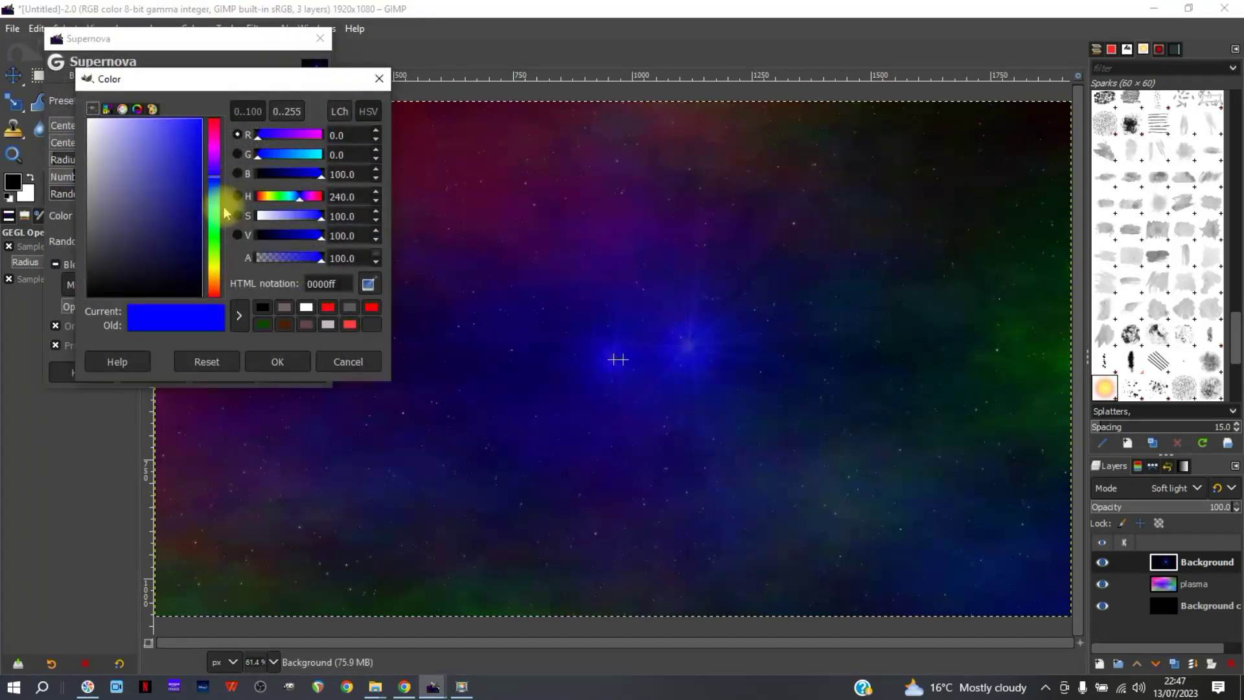
left_click(218, 129)
left_click(193, 120)
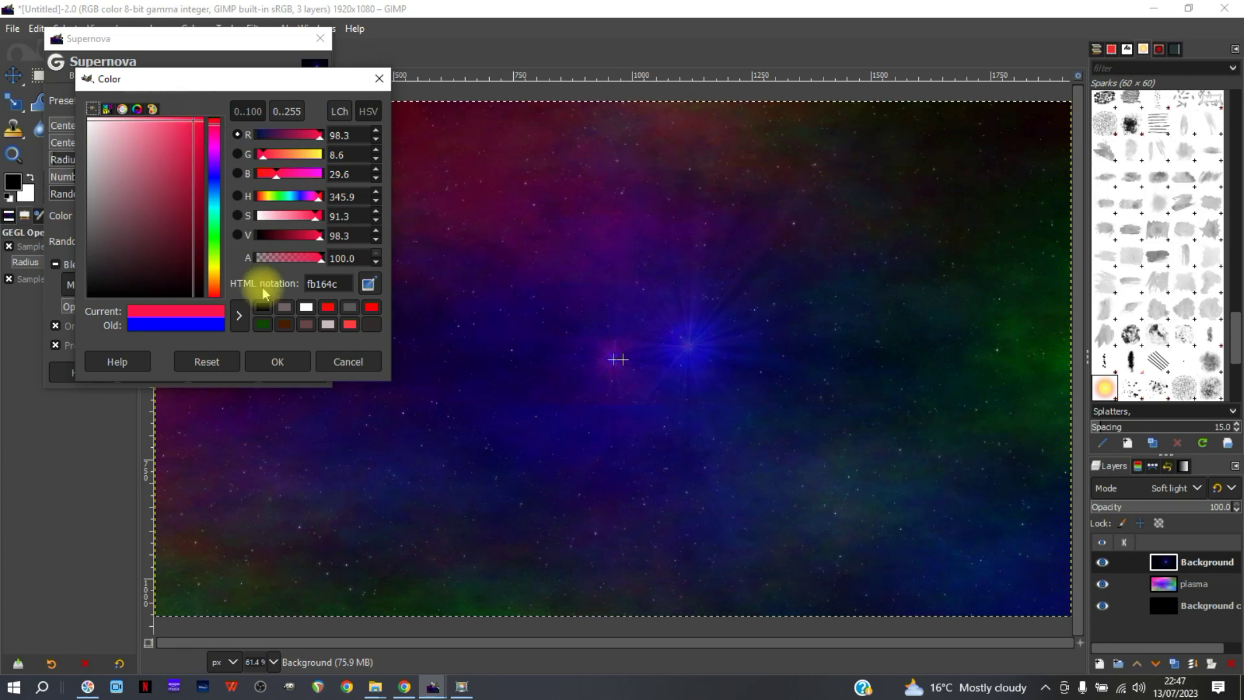
left_click(289, 356)
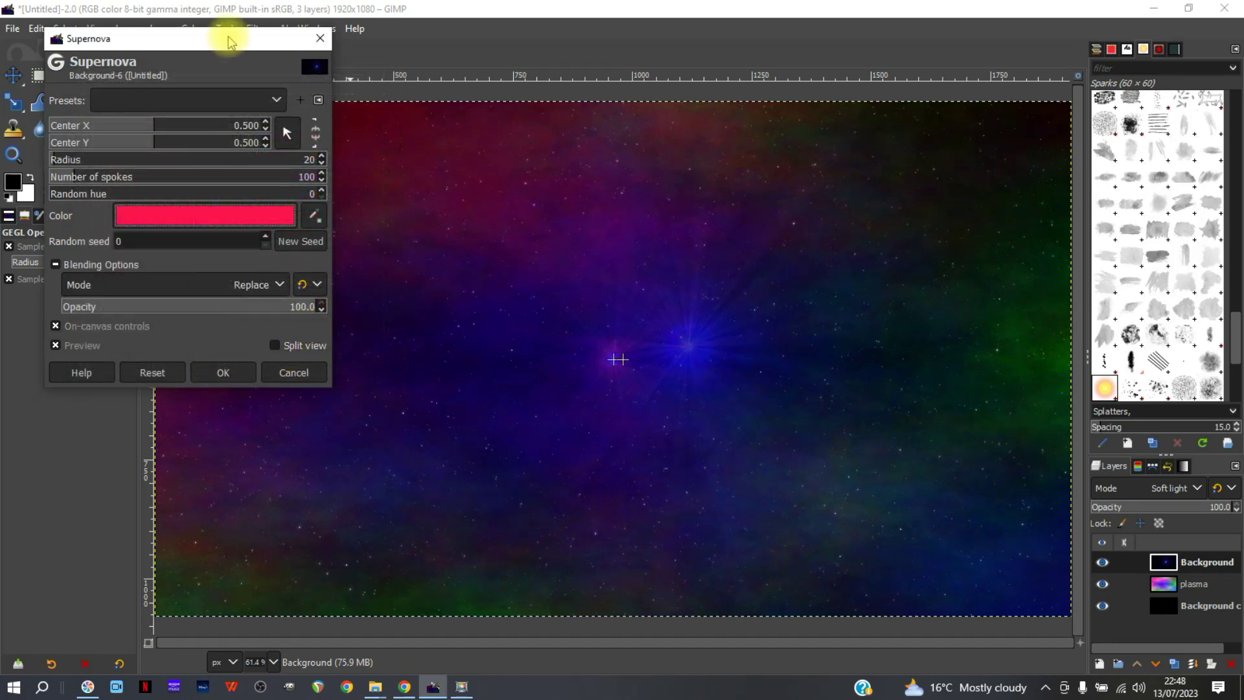
Position the pink-red supernova near the top-left corner of the starfield
left_click_drag(228, 39, 902, 116)
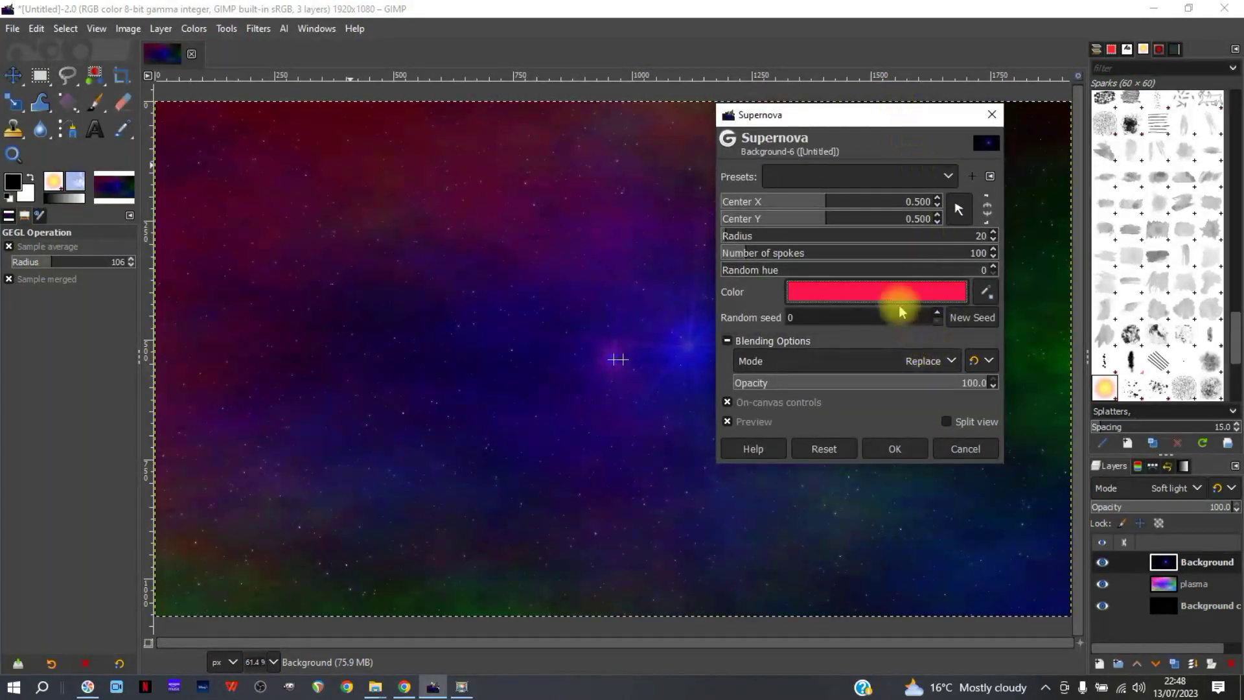
left_click(958, 208)
left_click(333, 145)
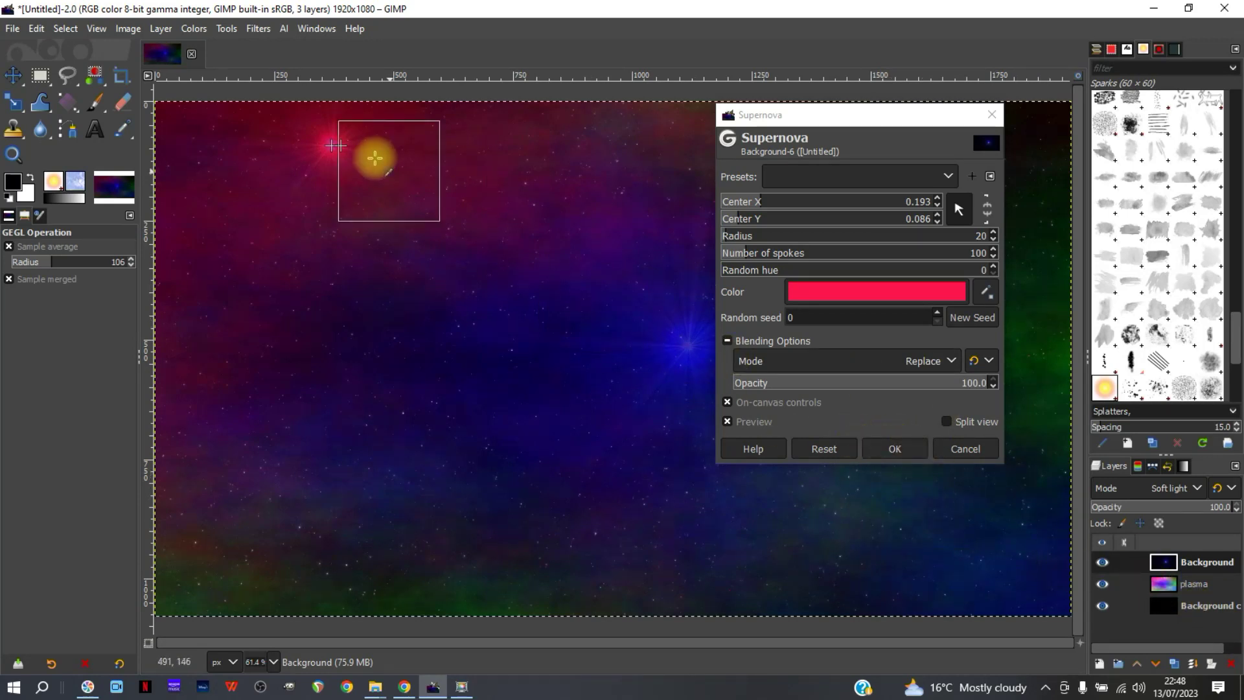
left_click_drag(356, 148, 313, 145)
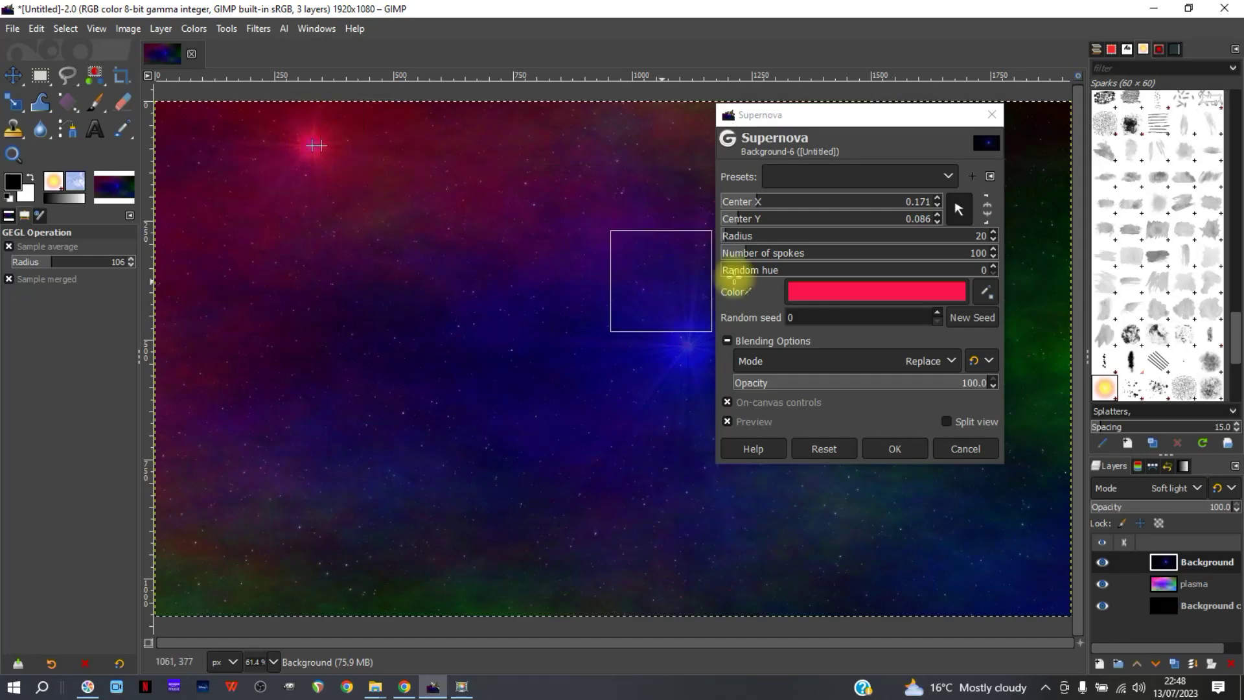
Apply the pink-red nova, then add a green Supernova at the right edge on the plasma layer
left_click(895, 449)
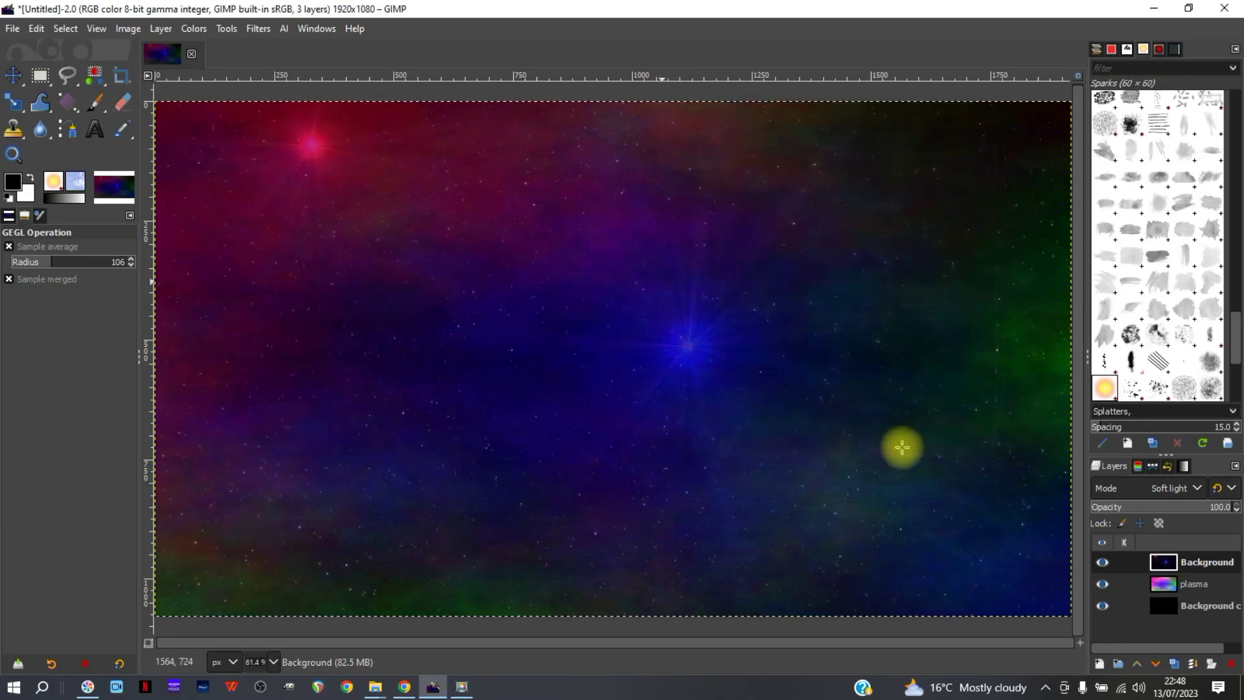
left_click(1184, 588)
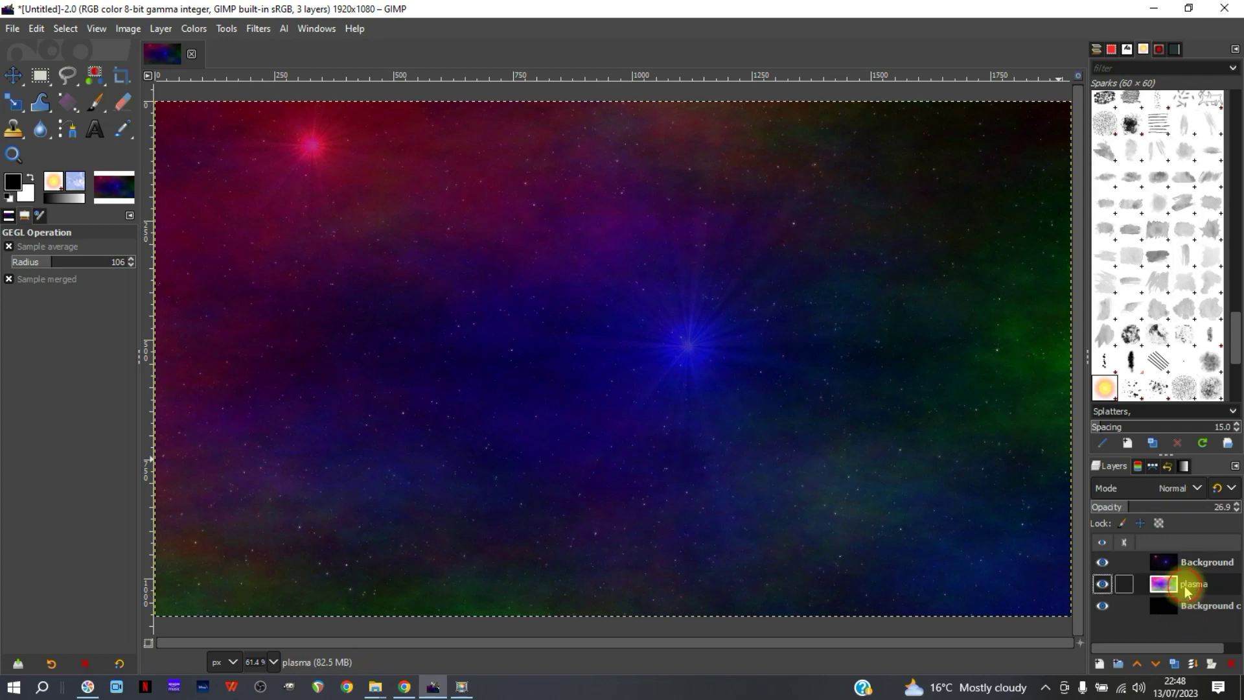
key("ctrl+shift+f")
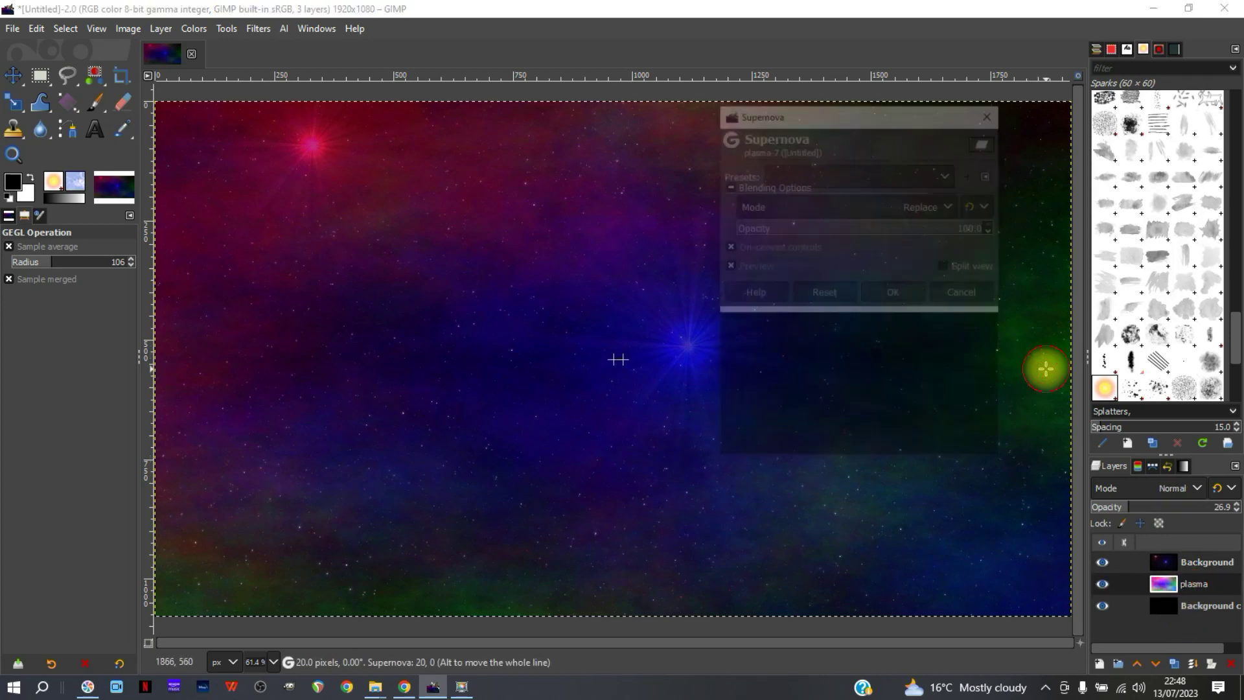
left_click(889, 287)
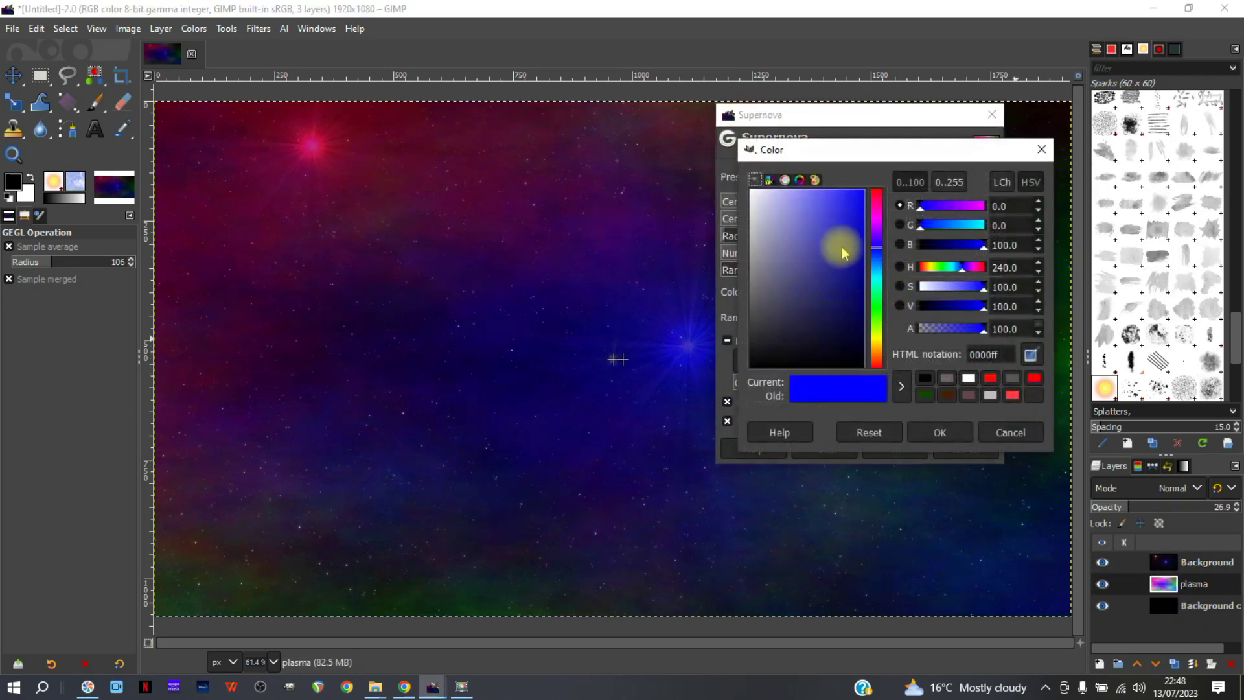
left_click(876, 305)
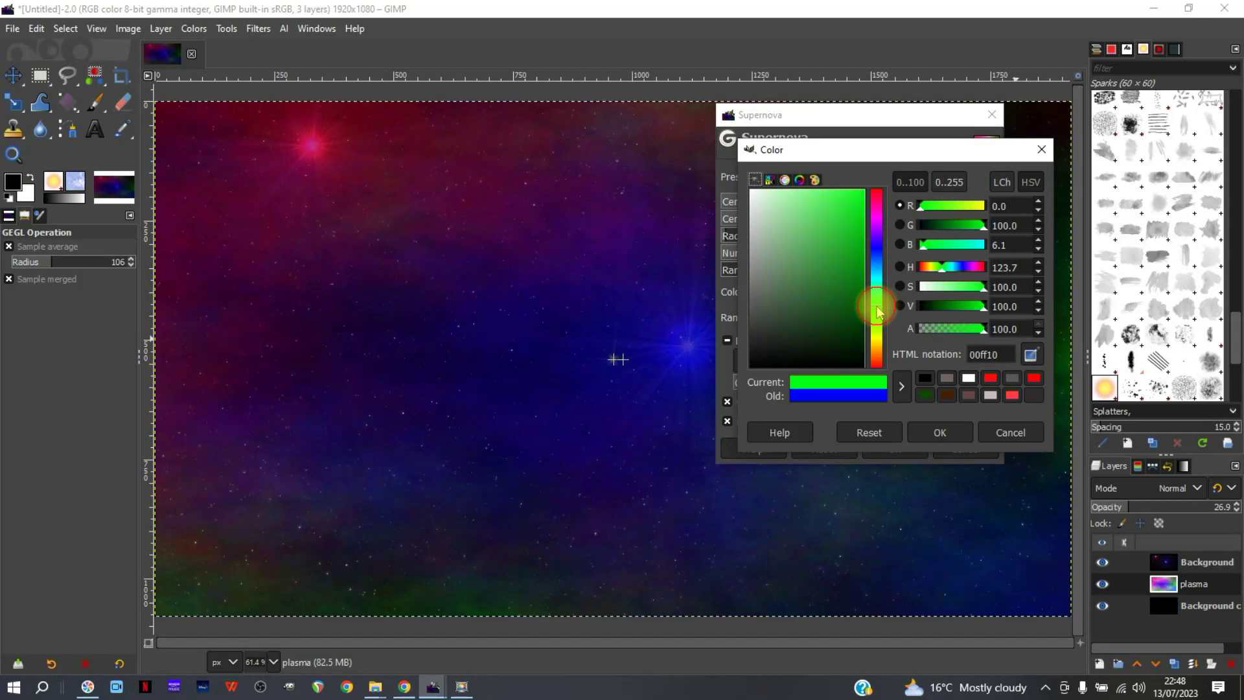
left_click(943, 432)
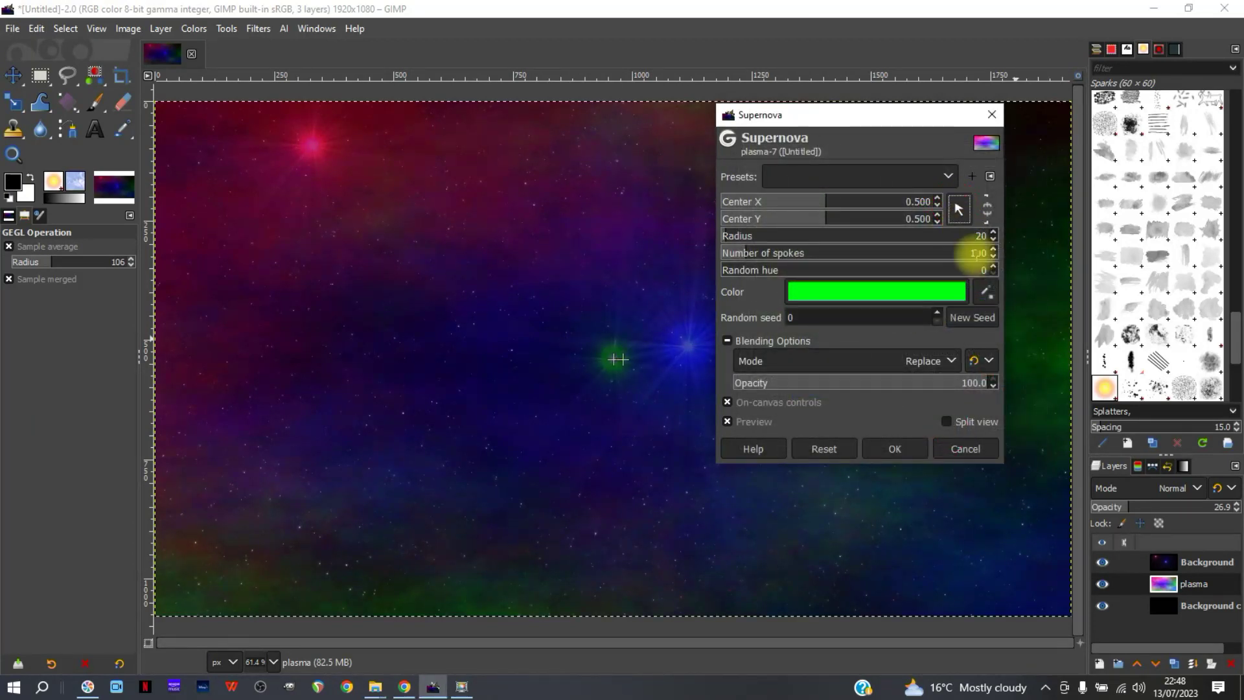
left_click(1049, 361)
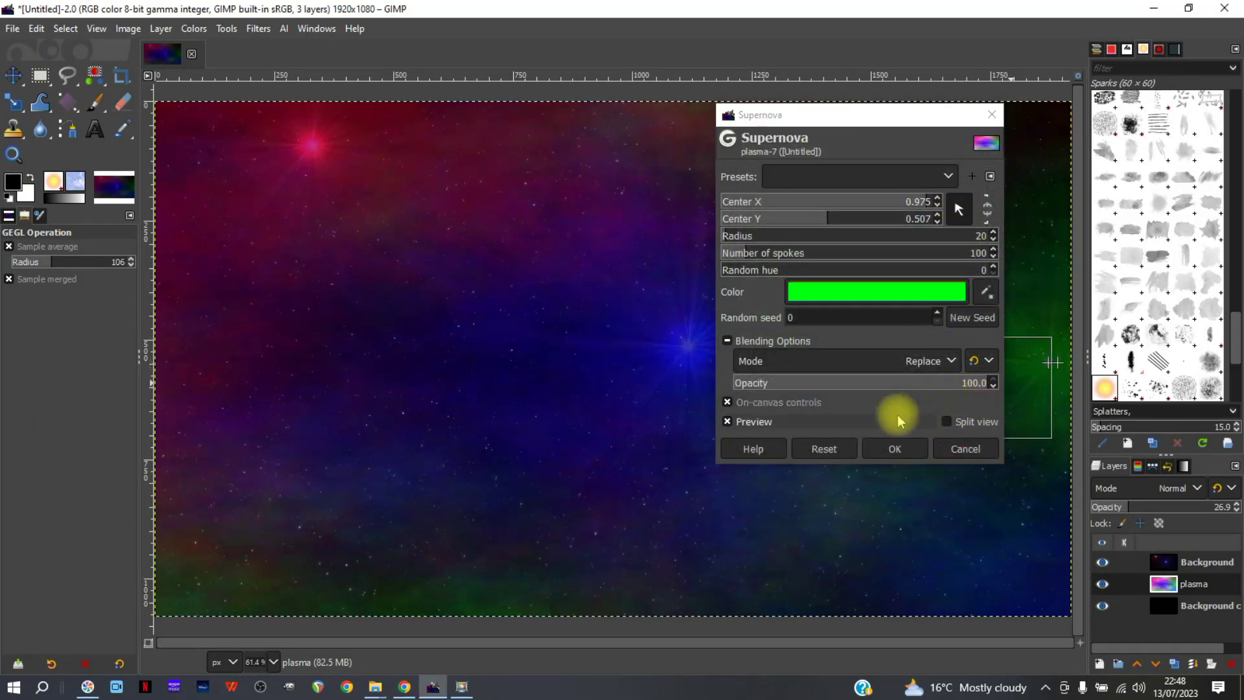
left_click(900, 449)
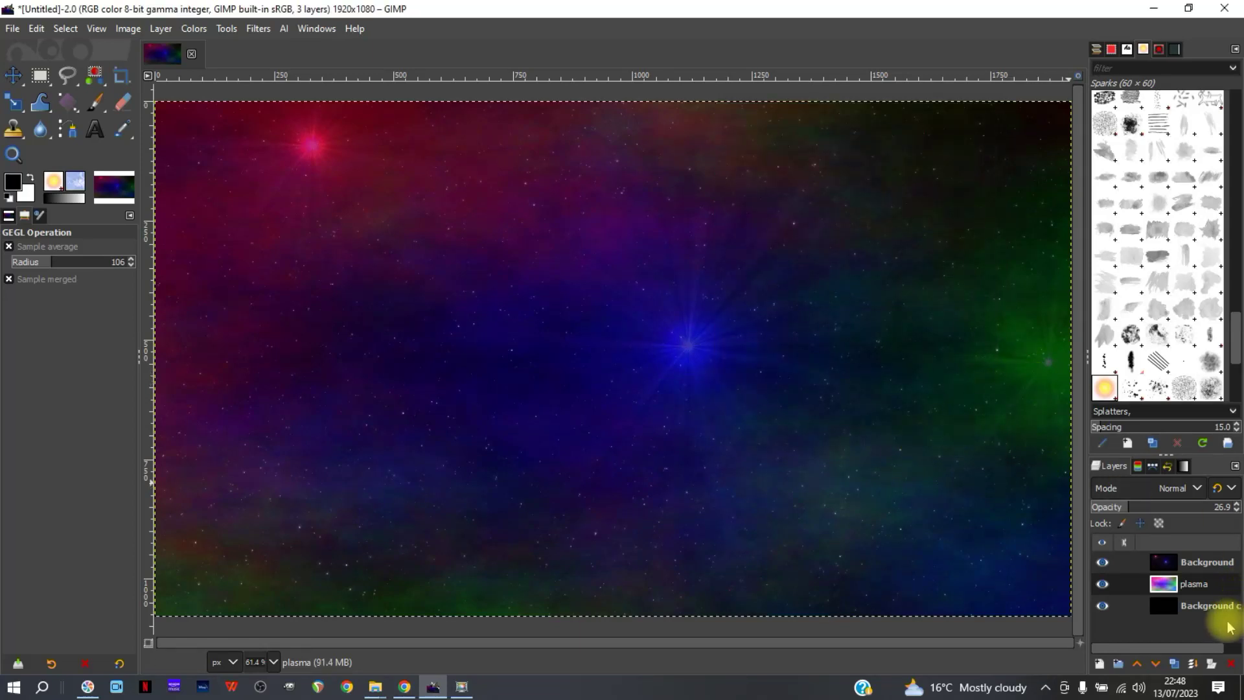
Add a small radius-20 blue Supernova at the lower left of Background copy
left_click(1200, 611)
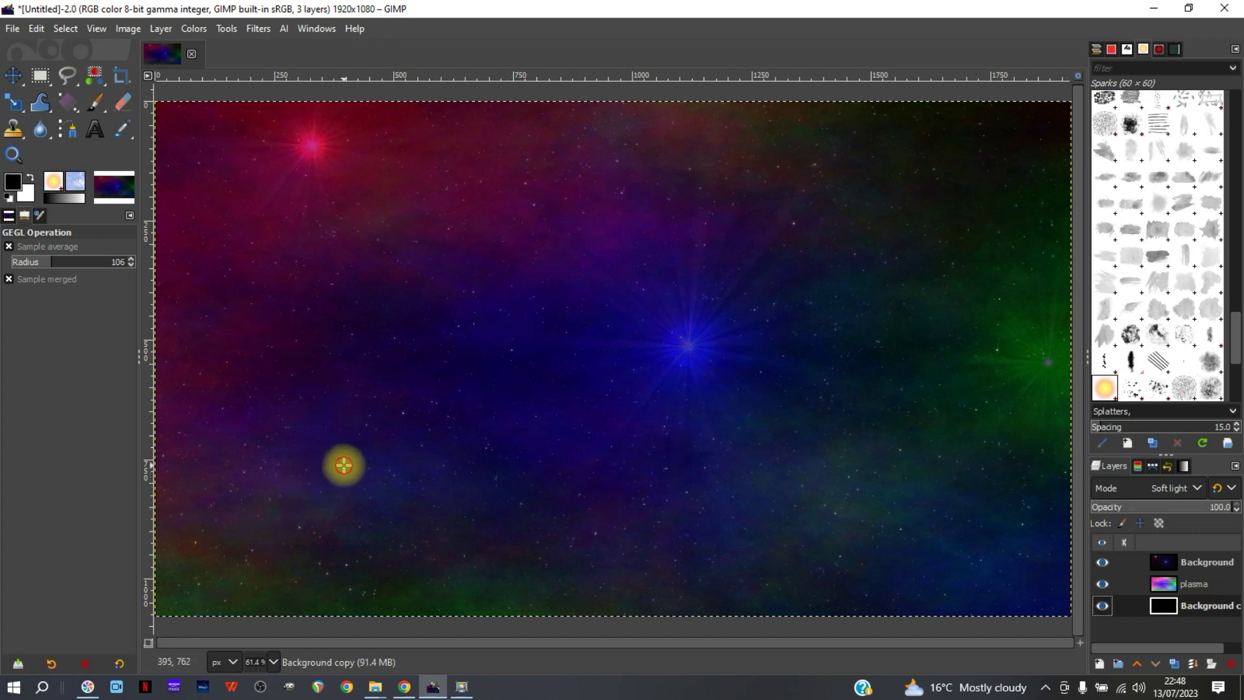
key("shift+ctrl+f")
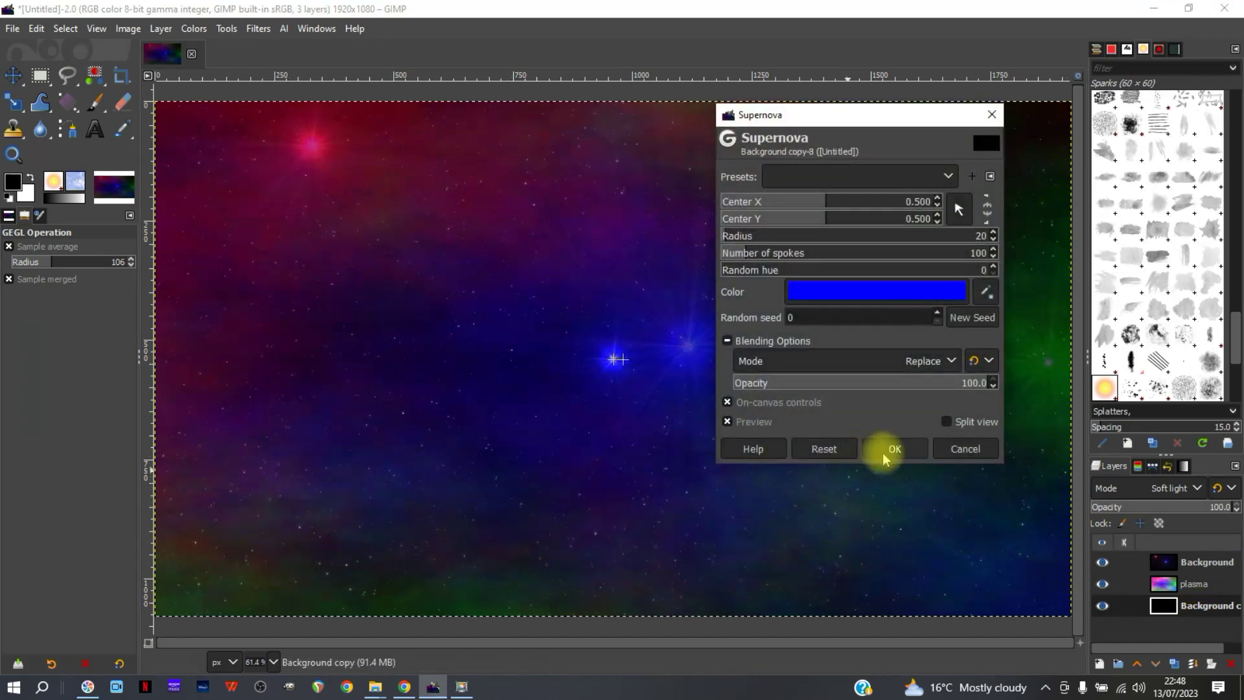
left_click(957, 208)
left_click(431, 430)
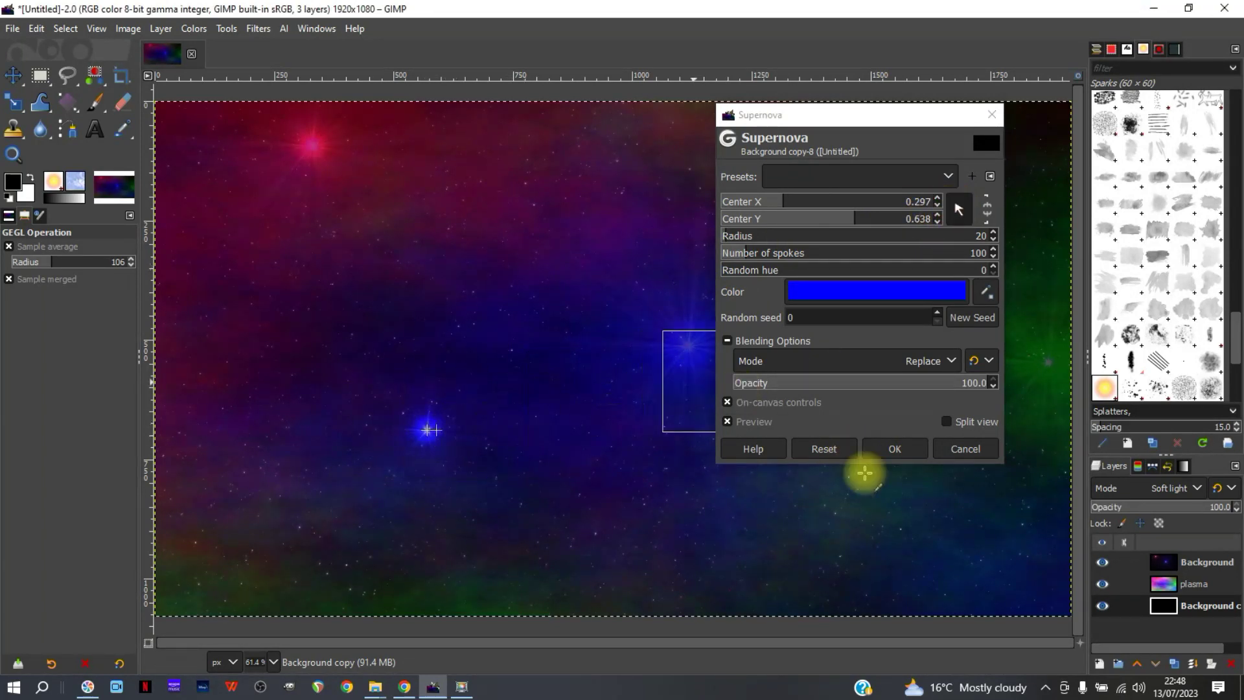
left_click(887, 445)
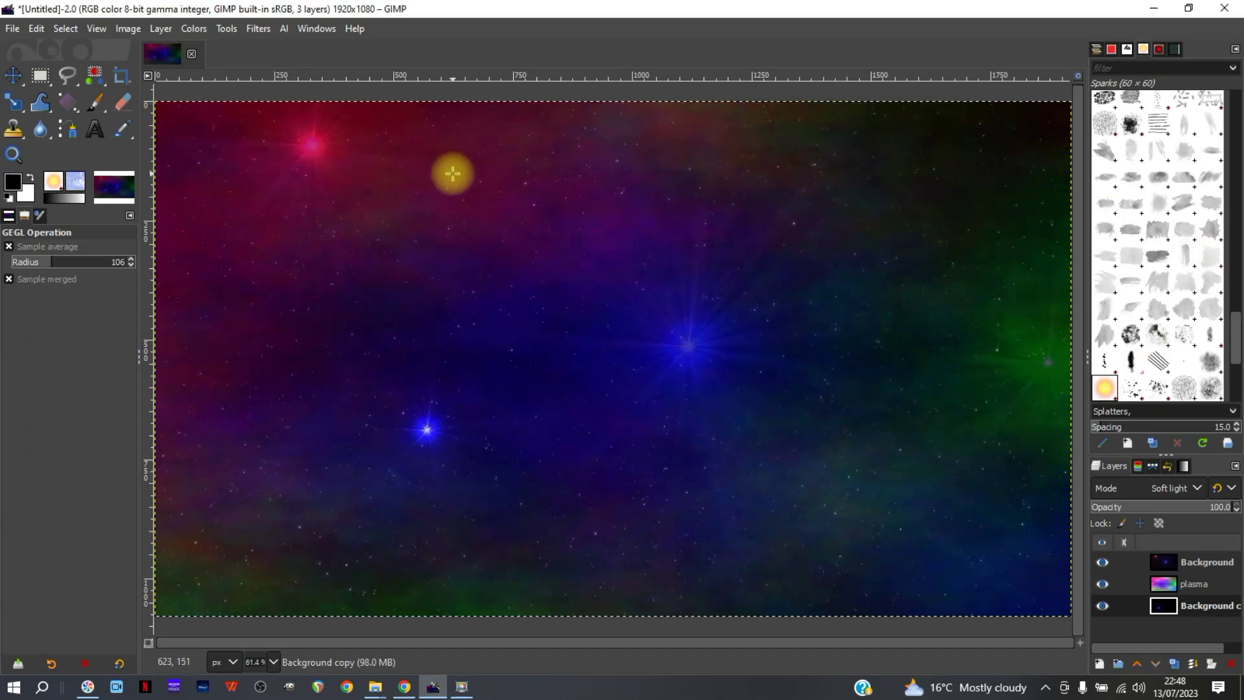
Add a second supernova in colour ff0043 on the upper-left star with radius 66
key("ctrl+shift+f")
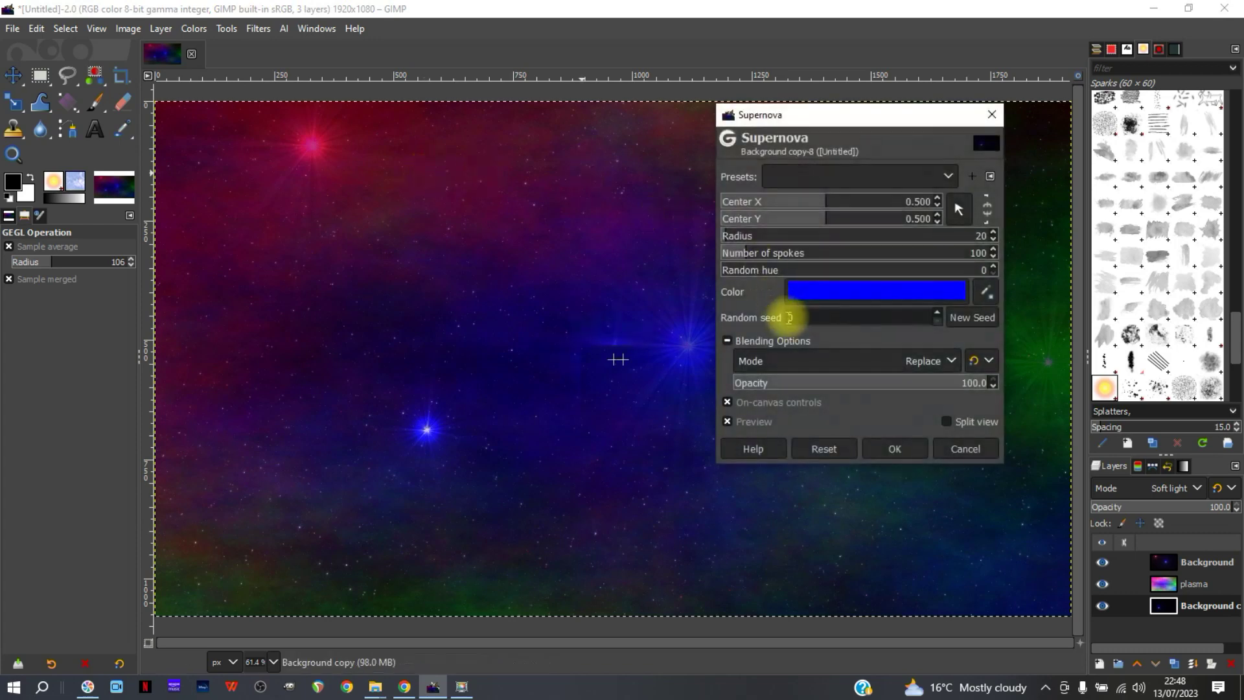
left_click(819, 283)
left_click(803, 202)
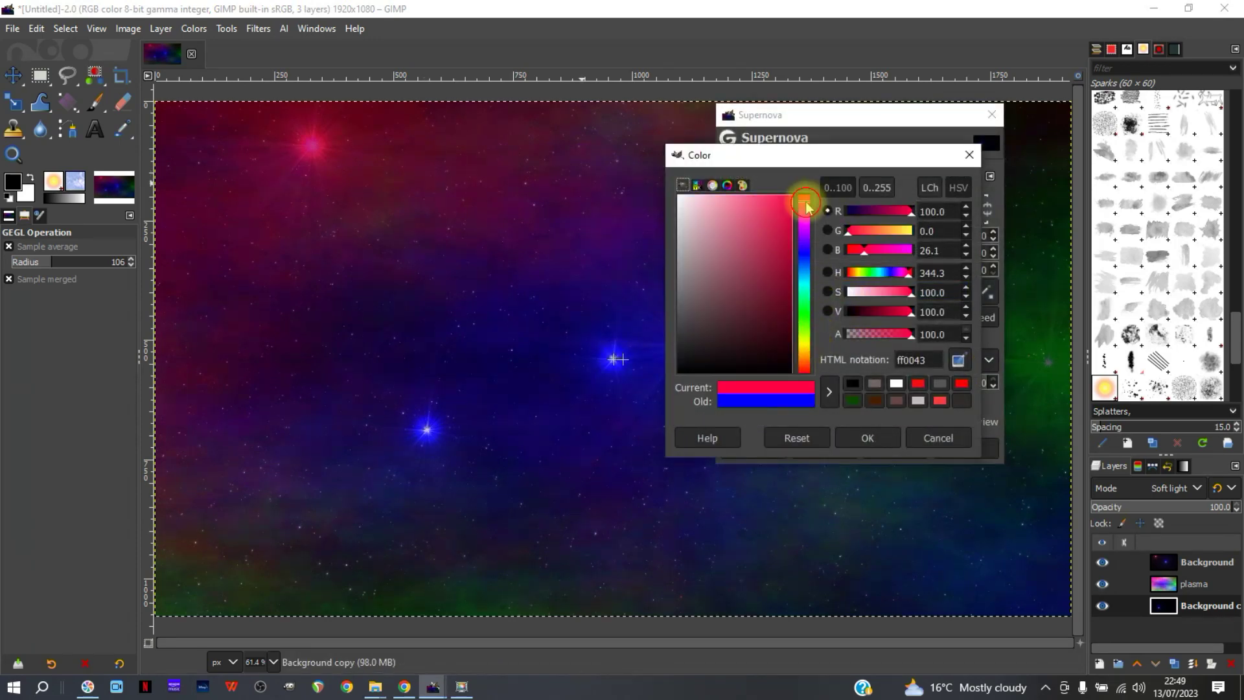
left_click(848, 444)
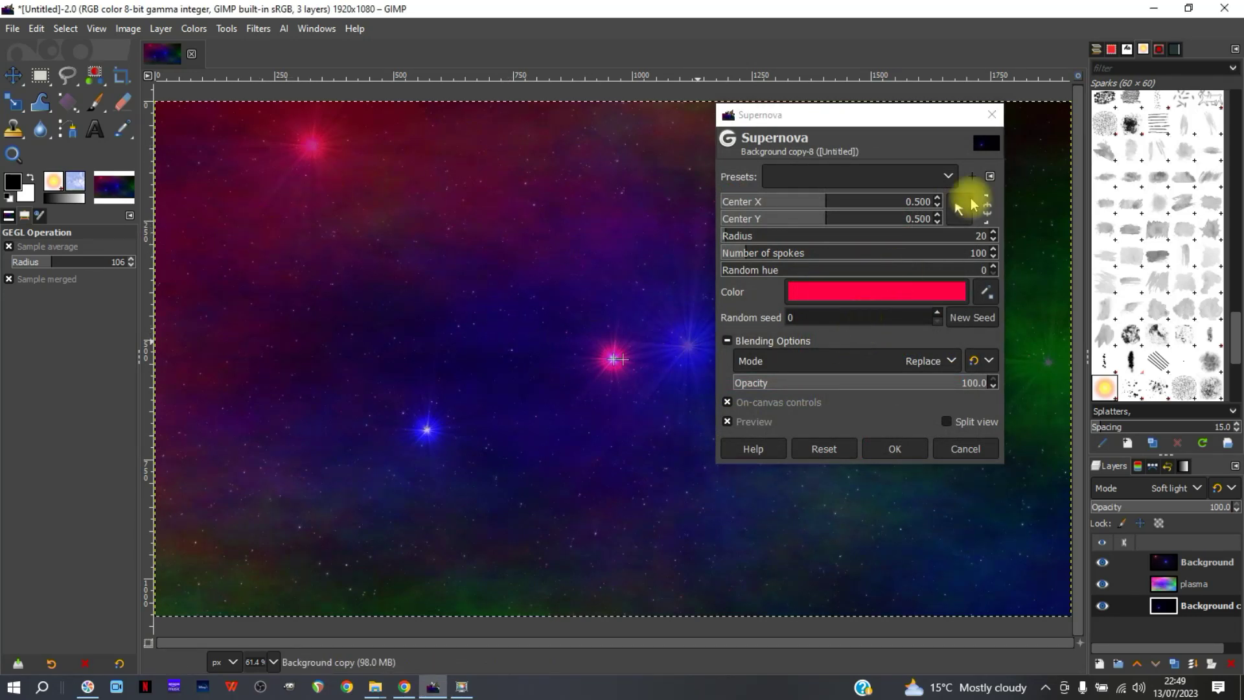
left_click(961, 209)
mouse_move(352, 158)
left_mouse_down()
mouse_move(285, 221)
mouse_move(736, 264)
mouse_move(786, 200)
mouse_move(770, 244)
mouse_move(736, 241)
left_mouse_up()
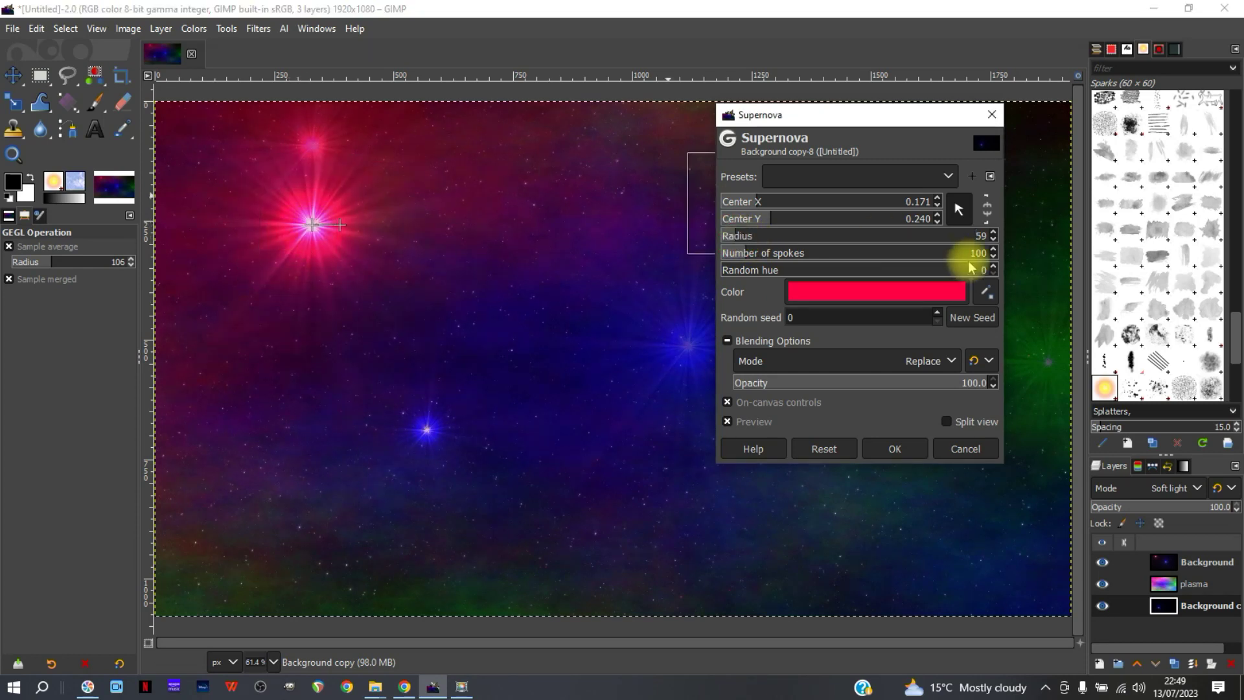
left_click(313, 227)
mouse_move(313, 226)
left_mouse_down()
mouse_move(439, 183)
mouse_move(303, 220)
left_mouse_up()
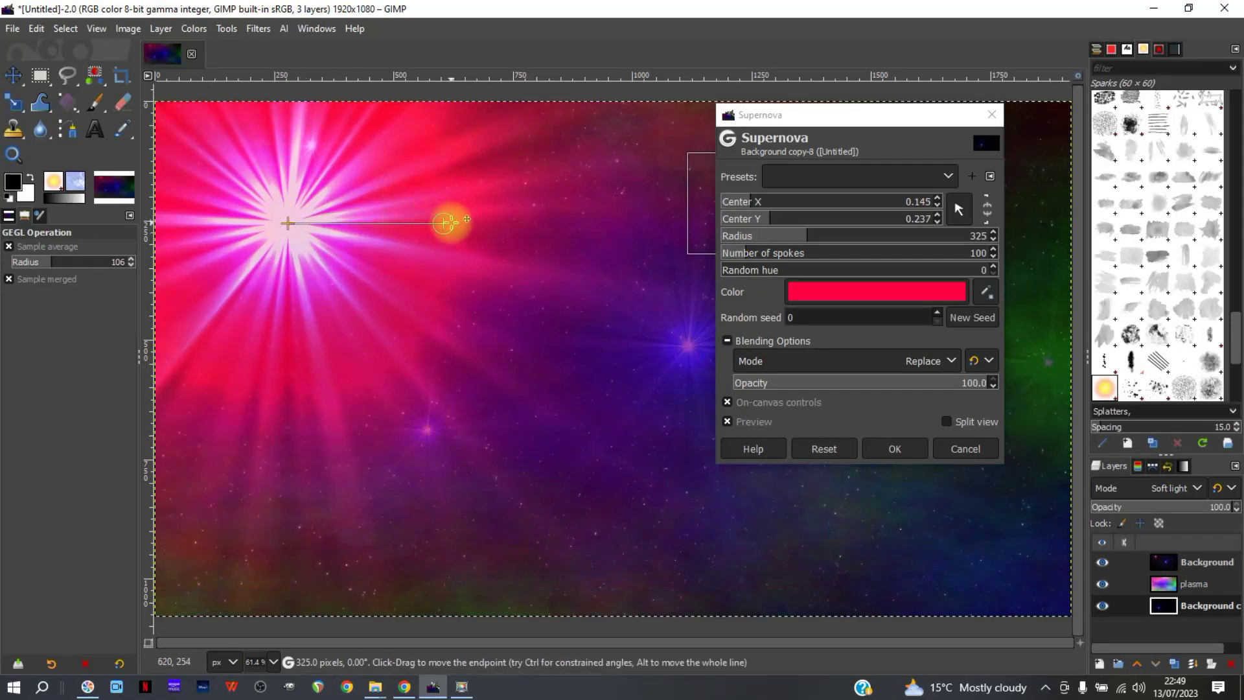
left_click_drag(466, 219, 333, 208)
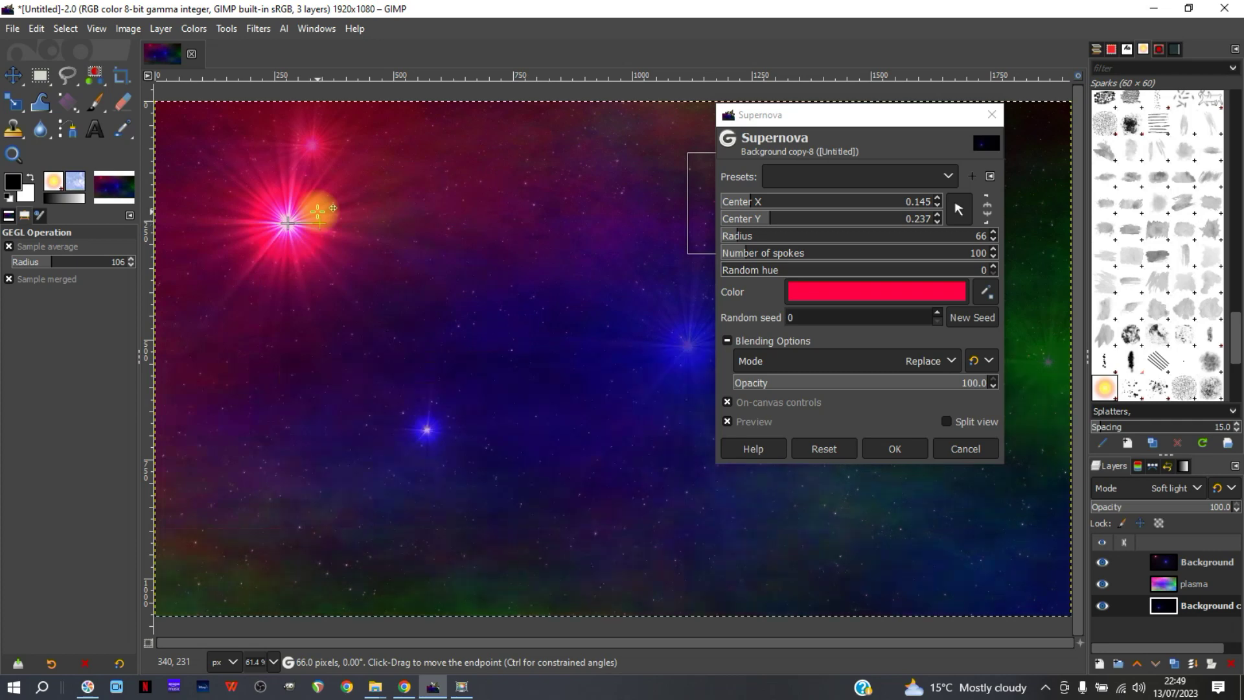
left_click(890, 450)
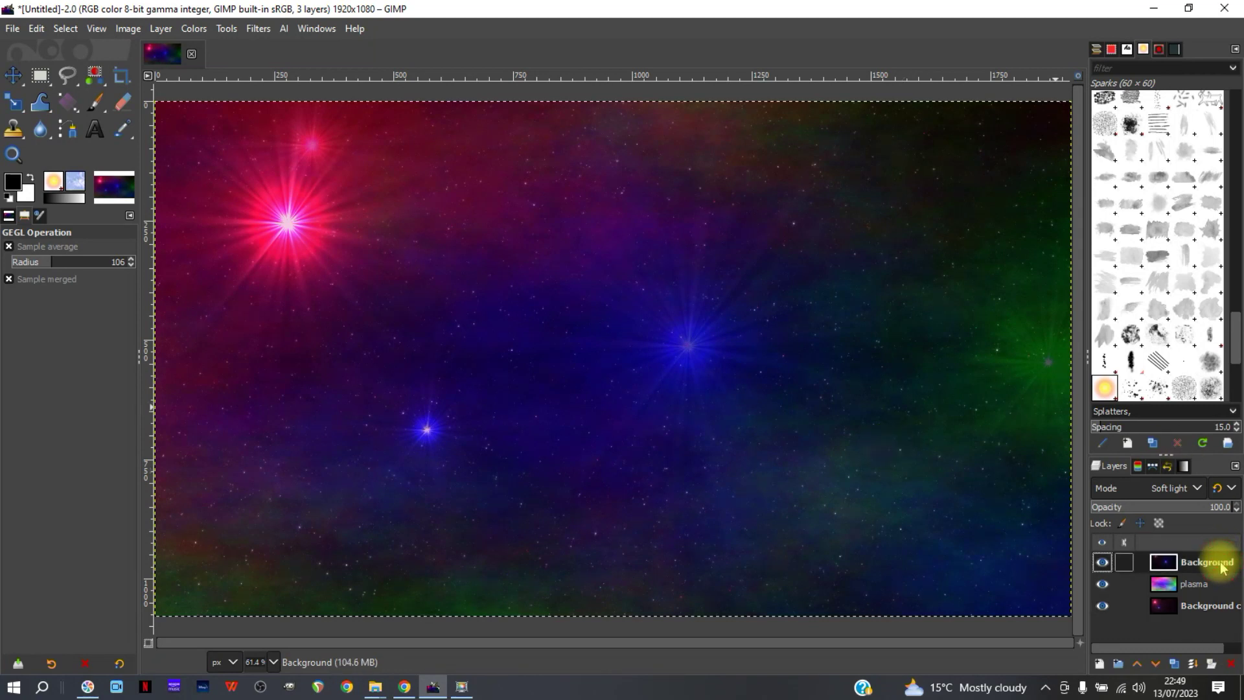
Create a transparent 1000×1000 layer named 'planet 1'
left_click(1099, 663)
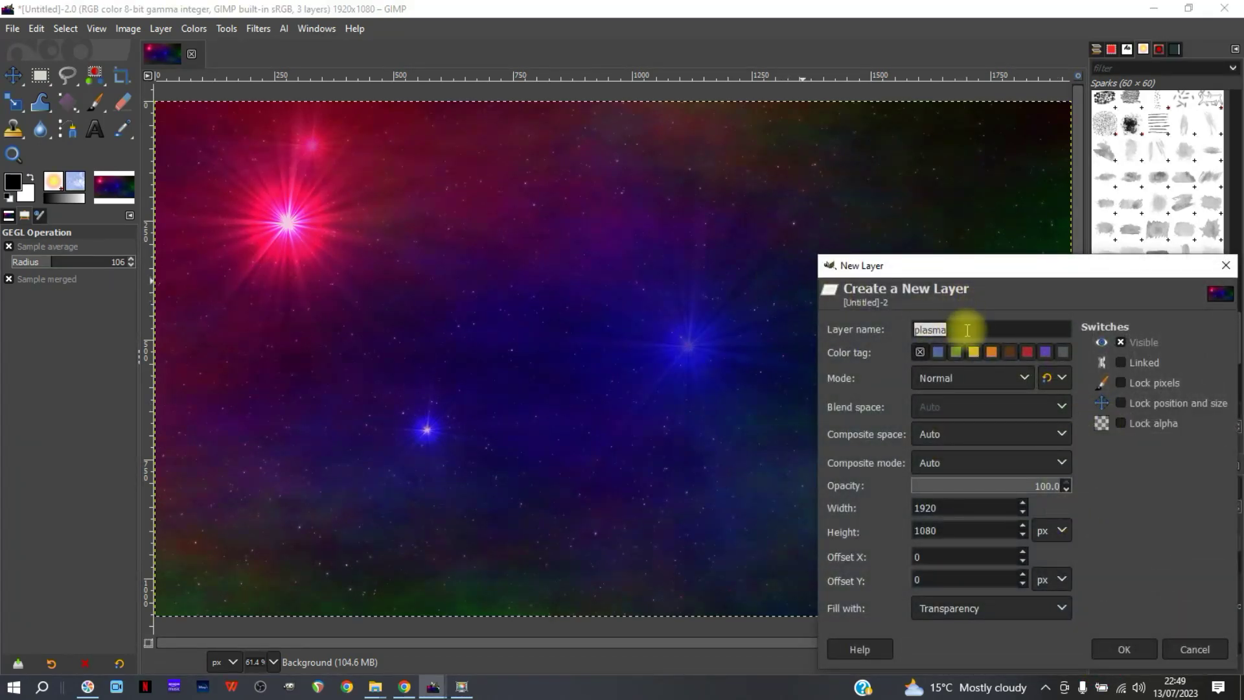
type("planet 1")
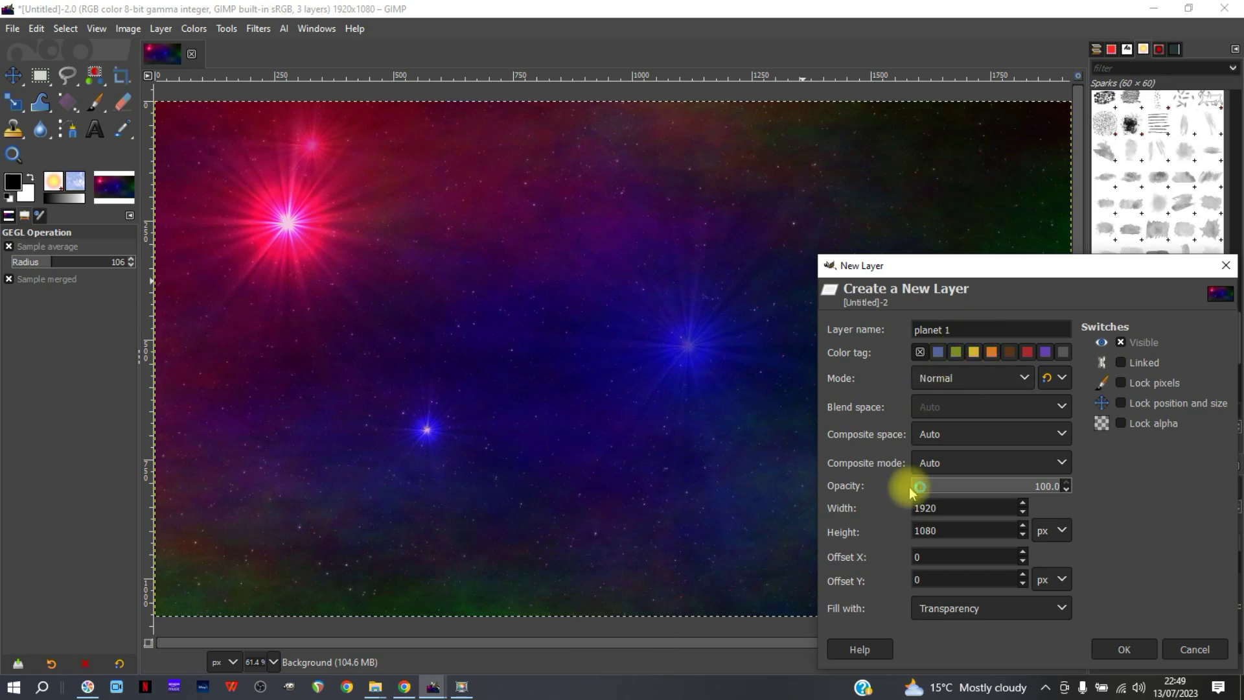
double_click(923, 508)
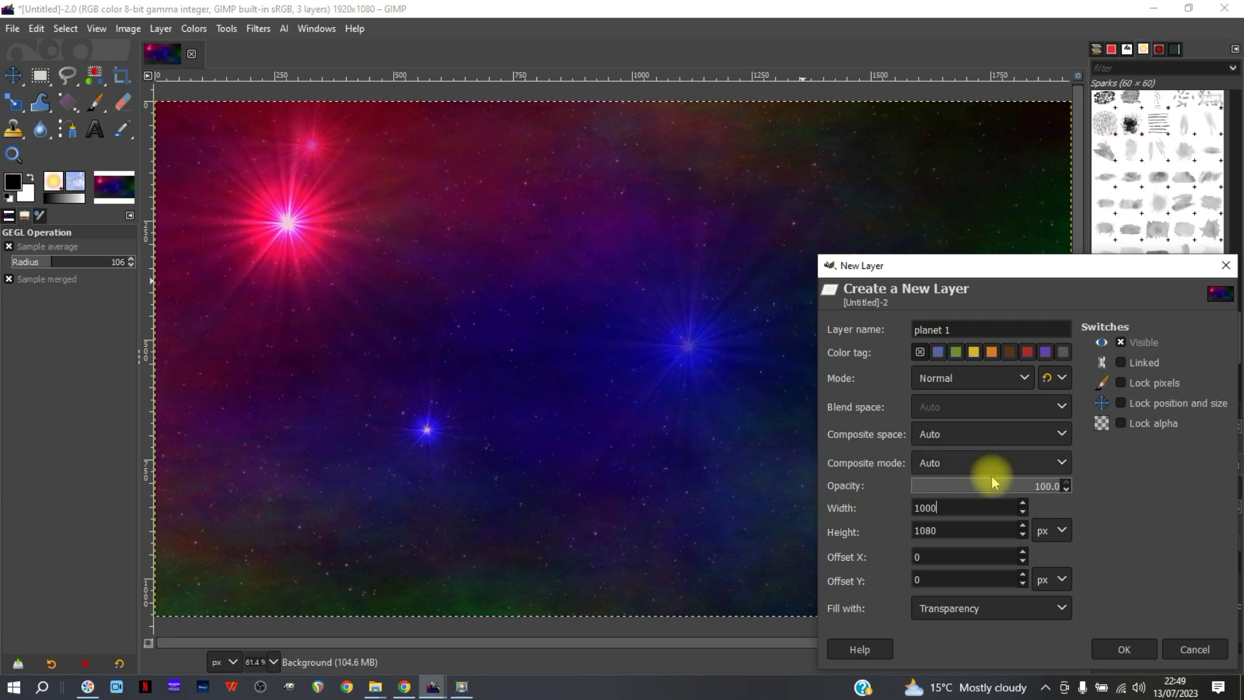
left_click(957, 527)
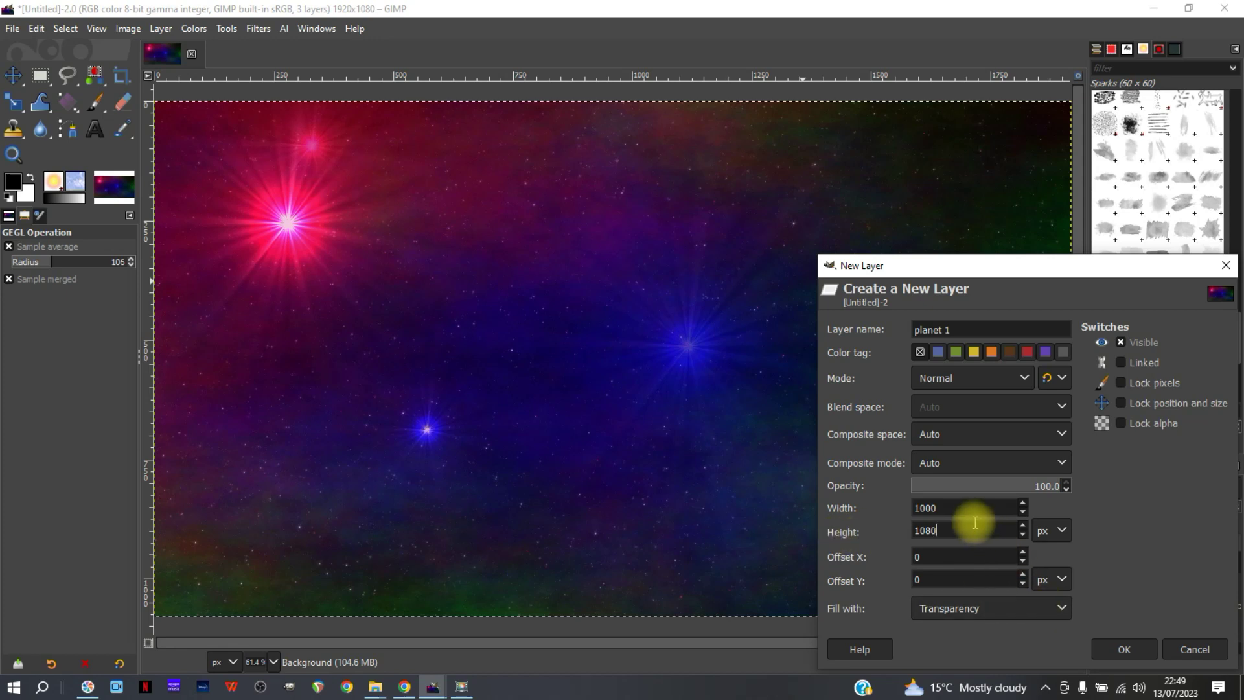
left_click_drag(968, 531, 872, 511)
type("1000")
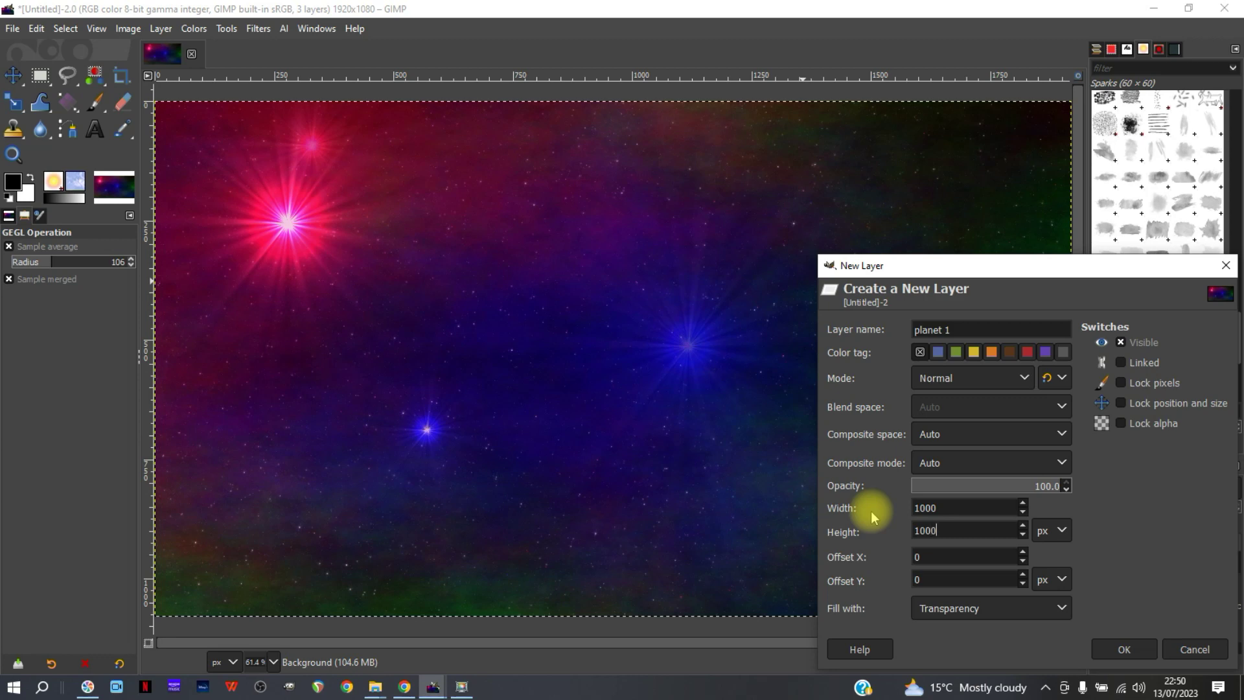
left_click(1120, 649)
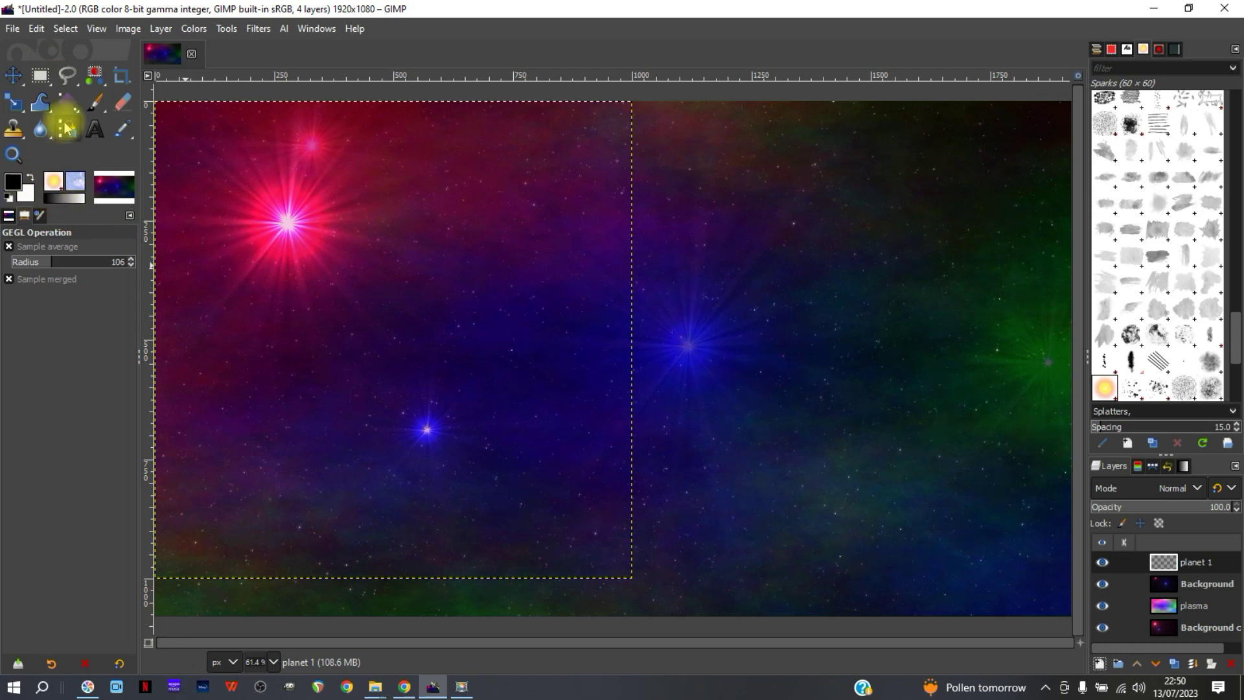
Add a vertical guide at x 492 and fill planet 1 top to bottom with the Horizon 1 gradient
left_click(68, 101)
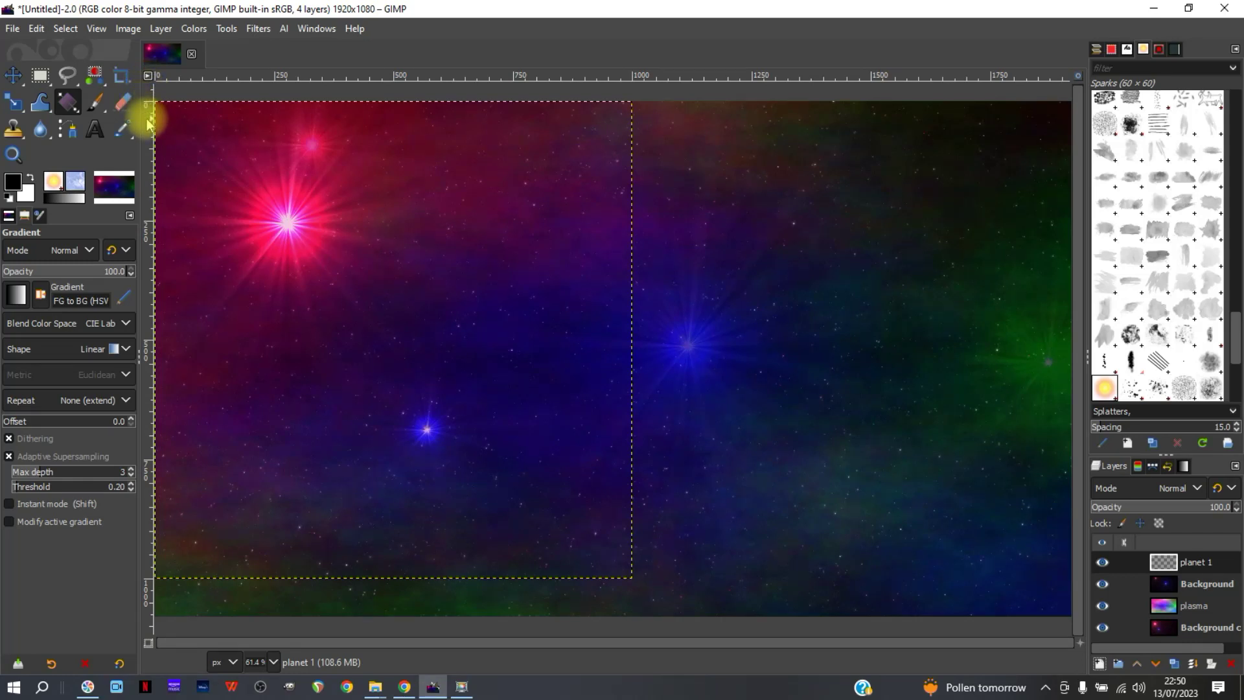
left_click_drag(148, 123, 390, 162)
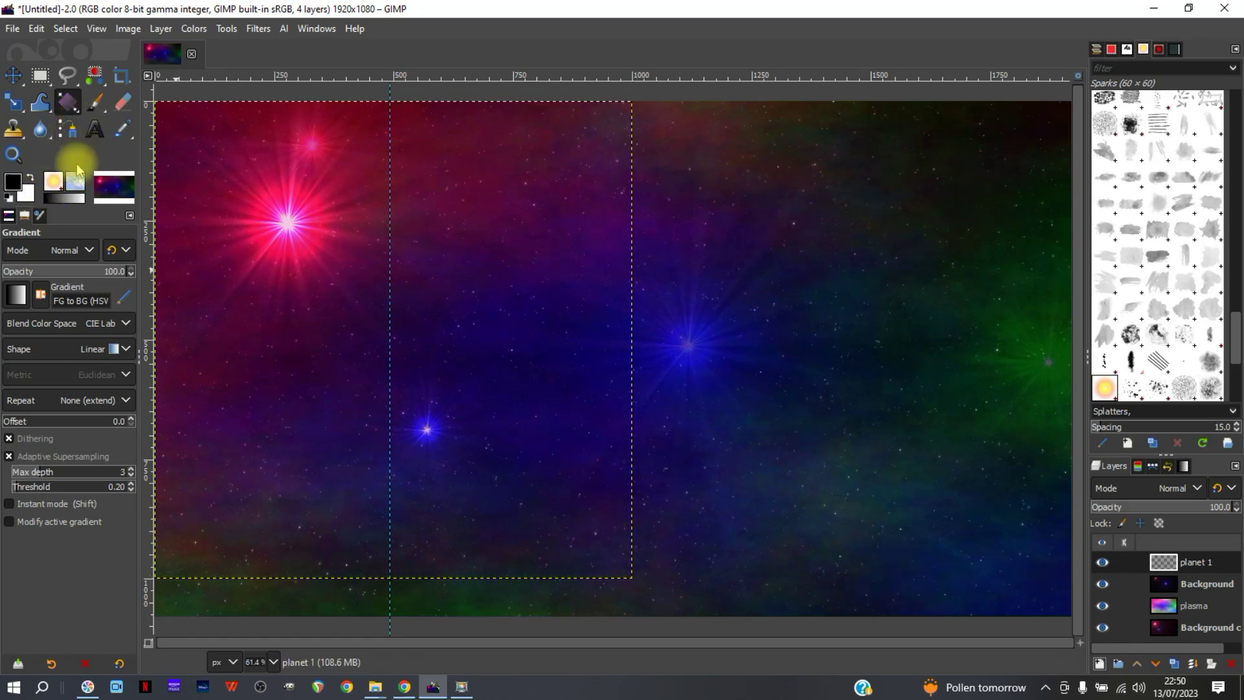
left_click(18, 294)
left_click_drag(132, 327, 131, 423)
left_click(33, 388)
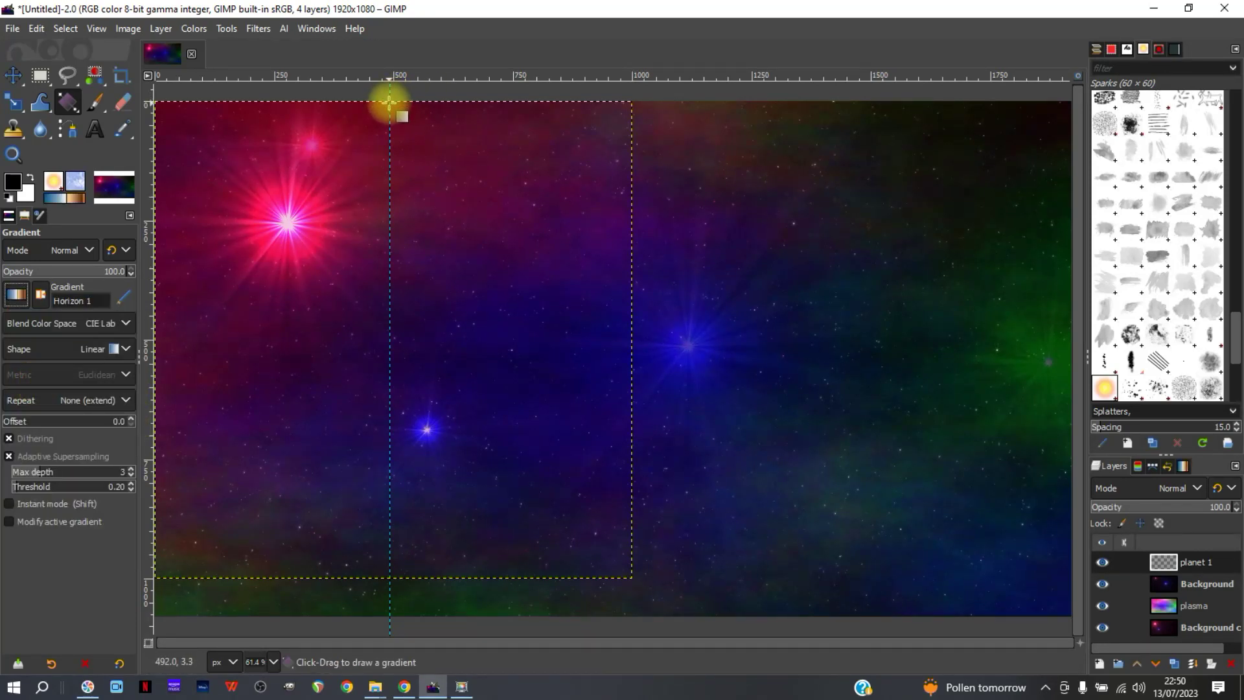
left_click_drag(388, 100, 389, 575)
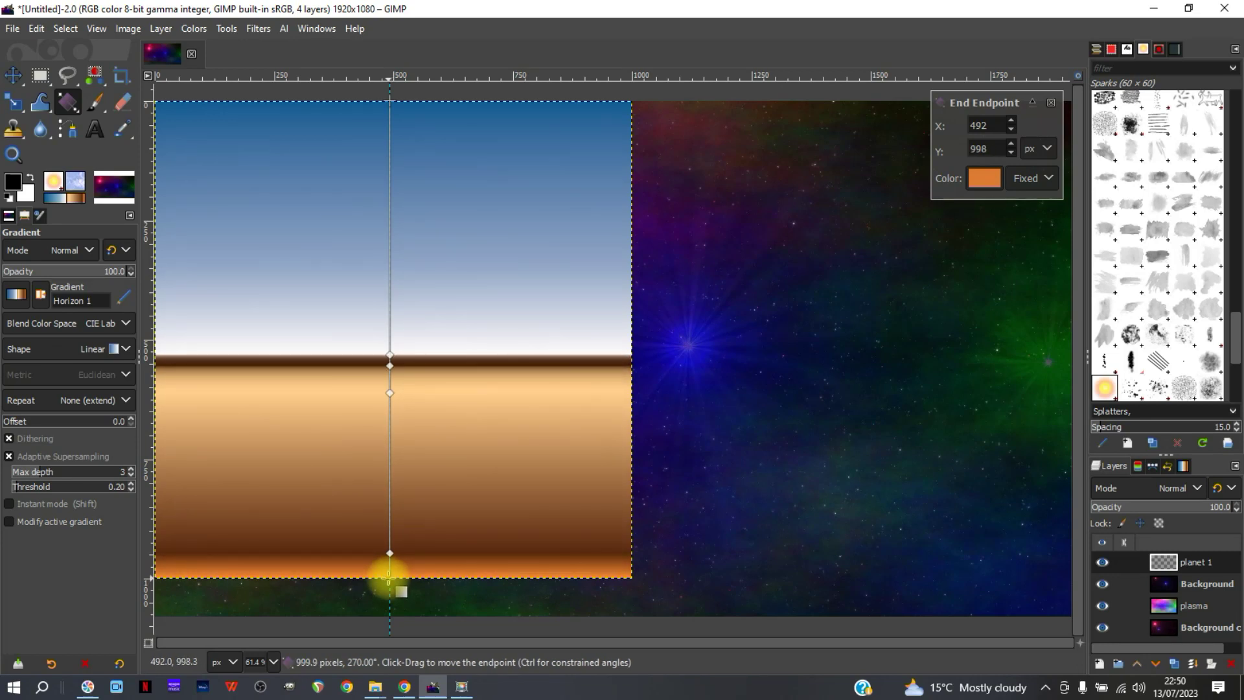
key("Return")
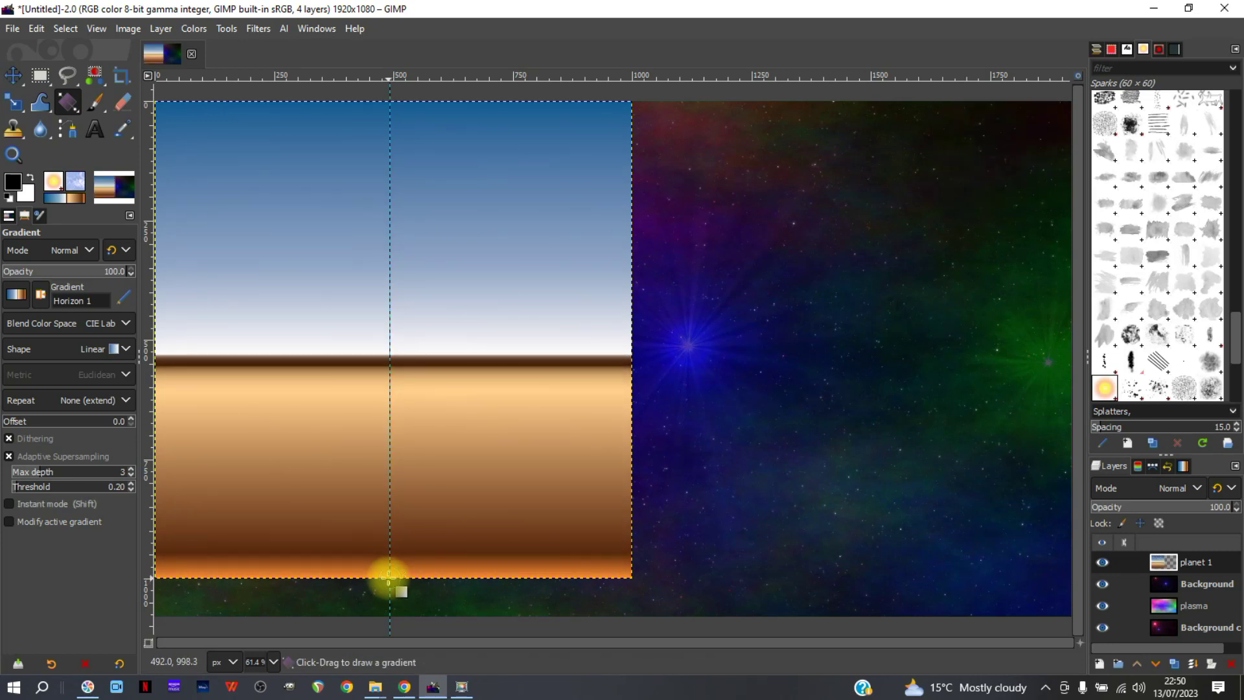
Try the Mcbad watercolor brush on the planet layer, then undo the stamps
left_click(96, 103)
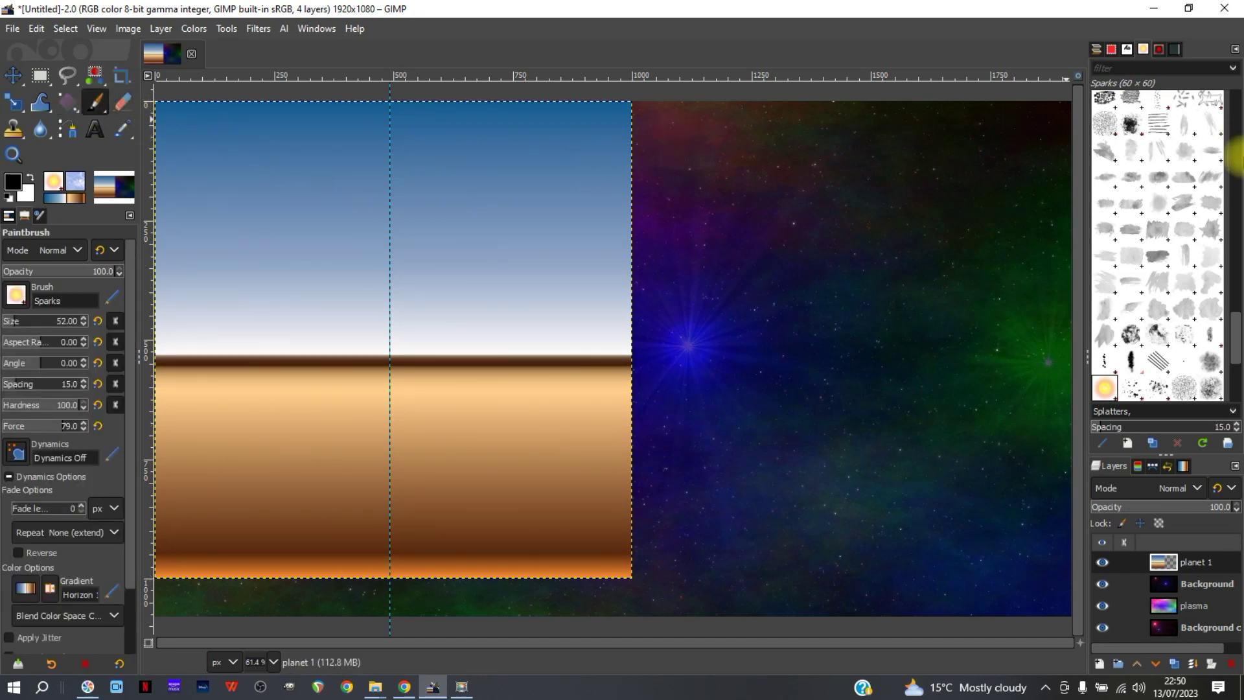
left_click(1161, 310)
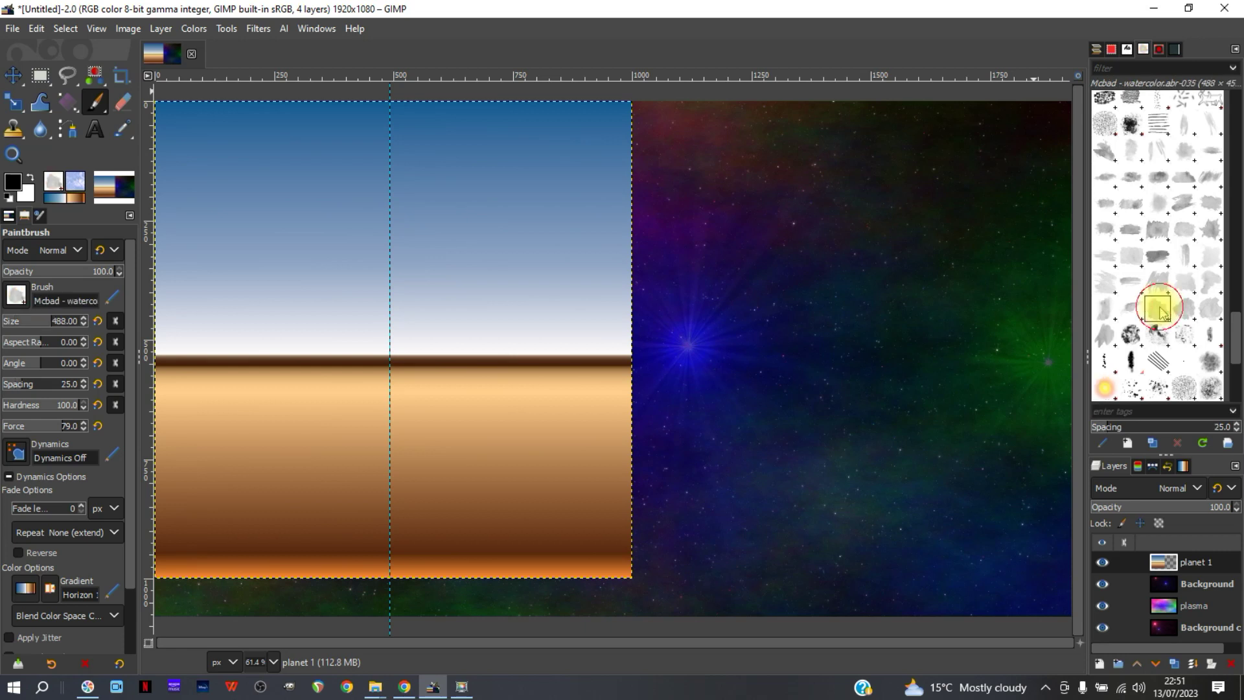
left_click(427, 350)
left_click(275, 206)
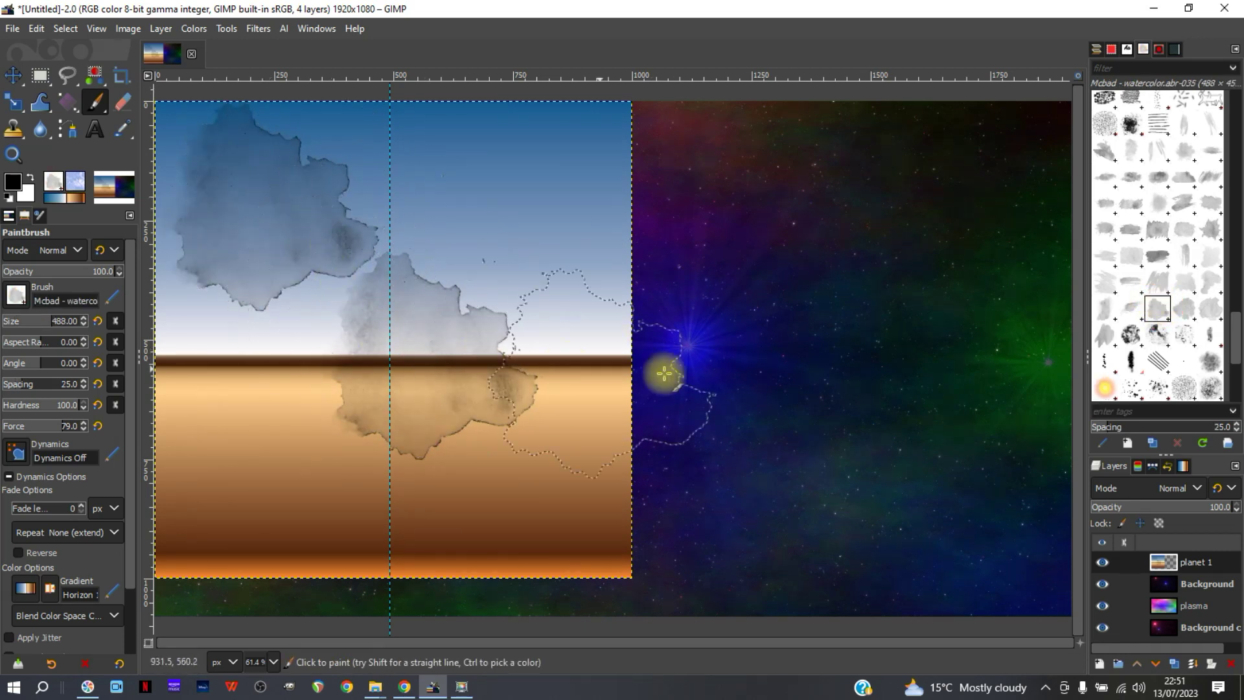
key("ctrl+z")
key("ctrl+z")
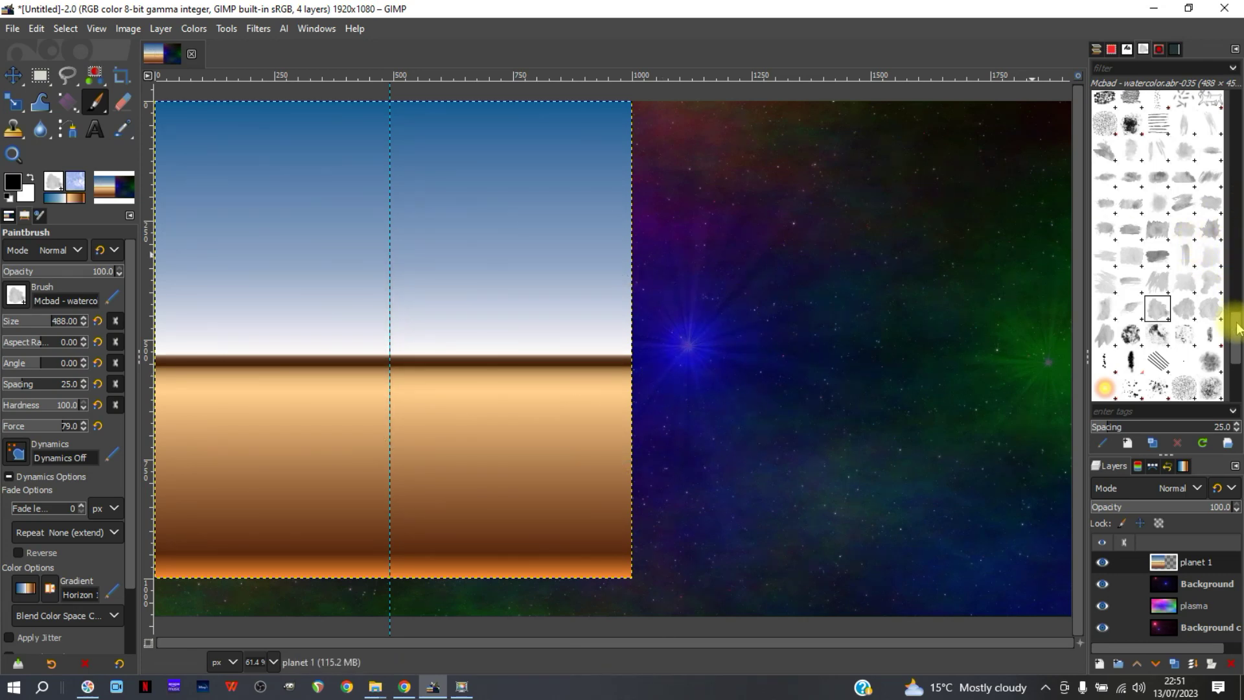
Load the SS-mist.abr-003 brush with white as paint colour and undo the trial mist dabs
left_click_drag(1236, 322, 1237, 357)
left_click(1153, 259)
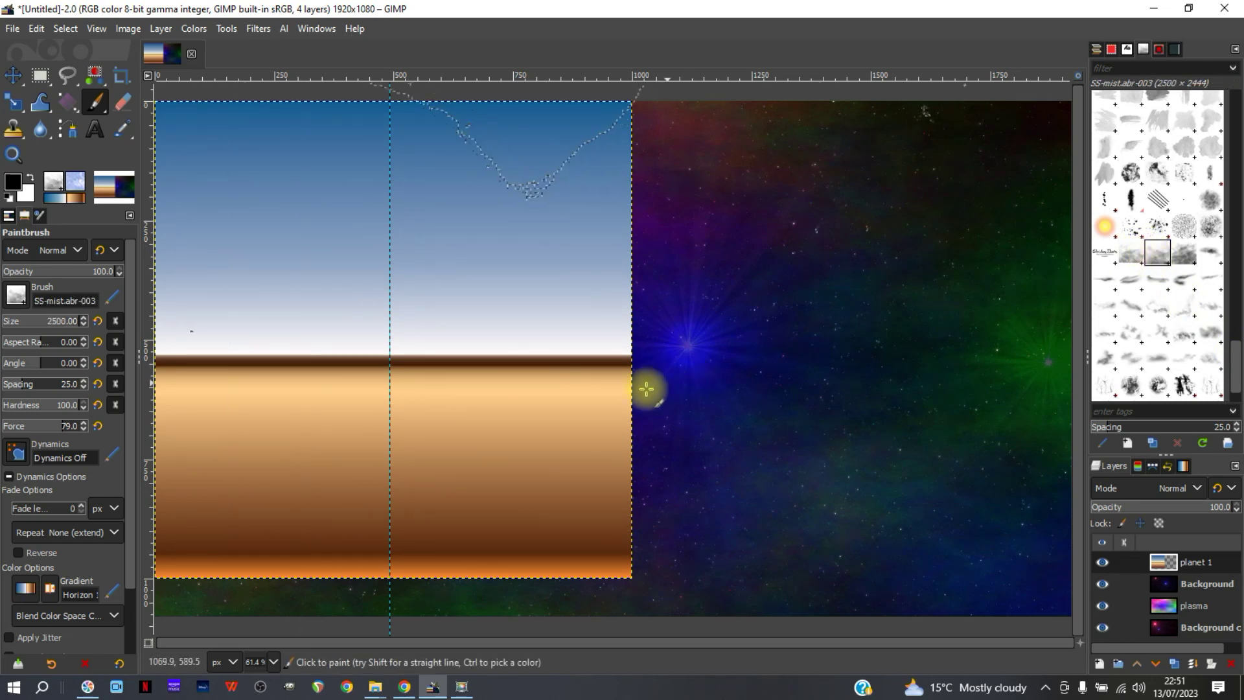
left_click(371, 340)
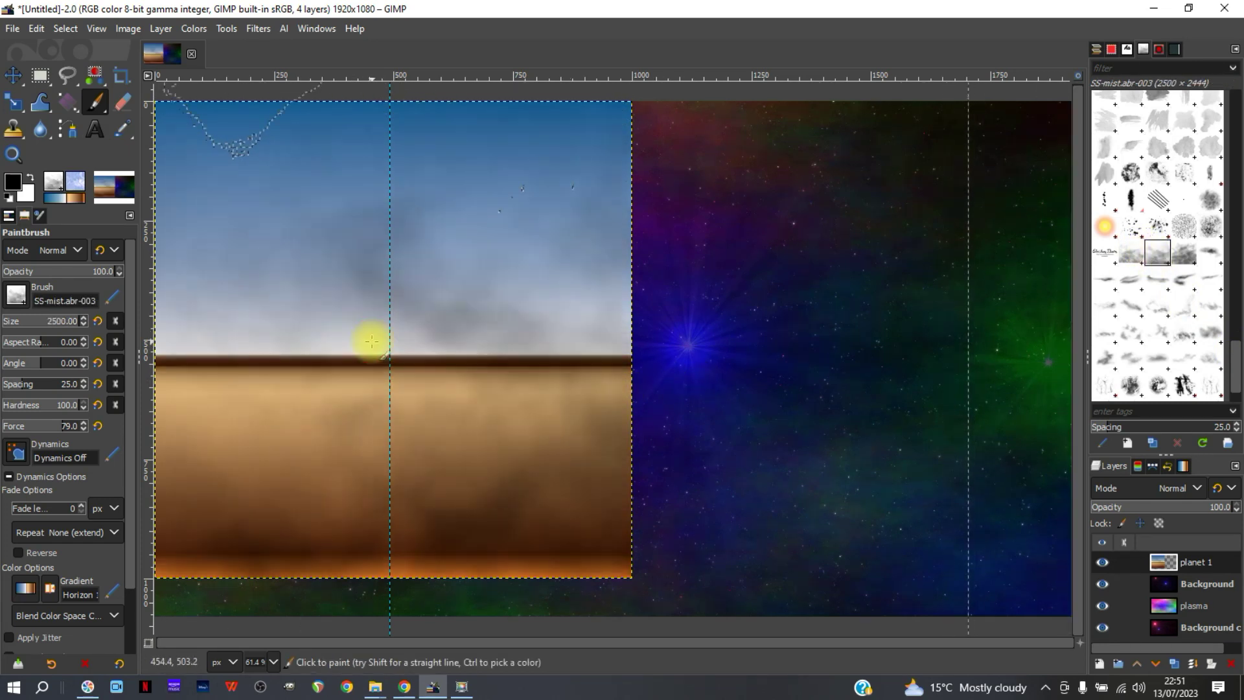
left_click(373, 223)
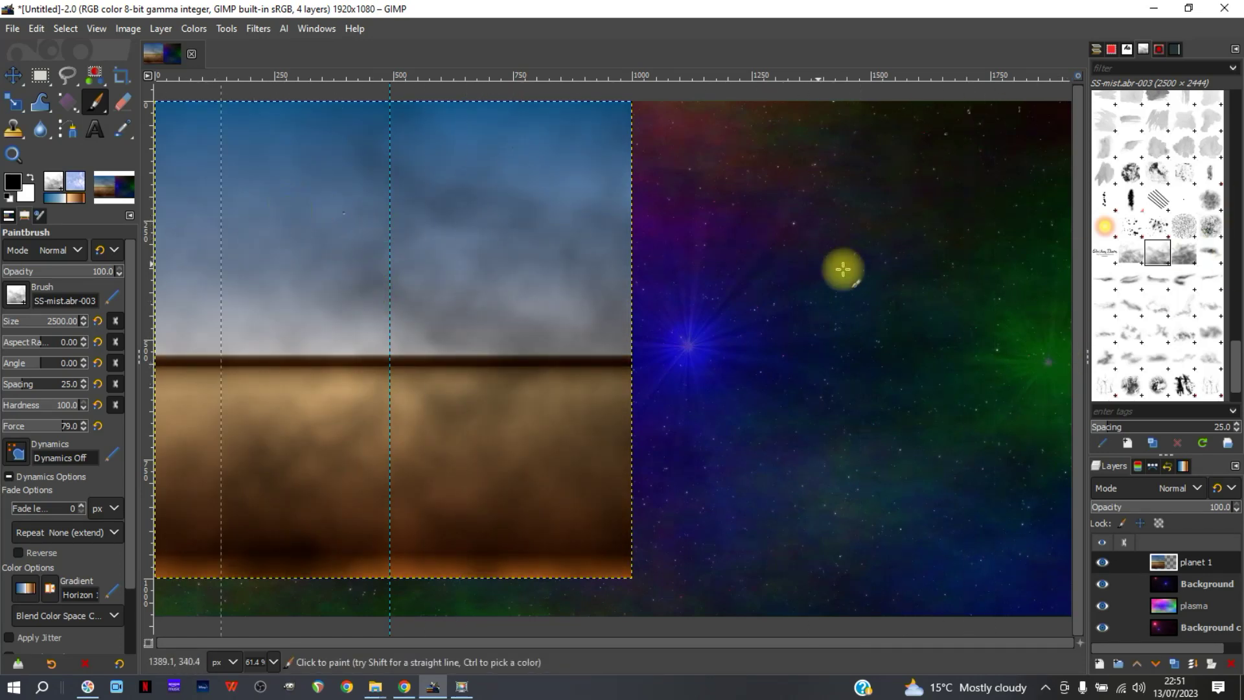
left_click(28, 195)
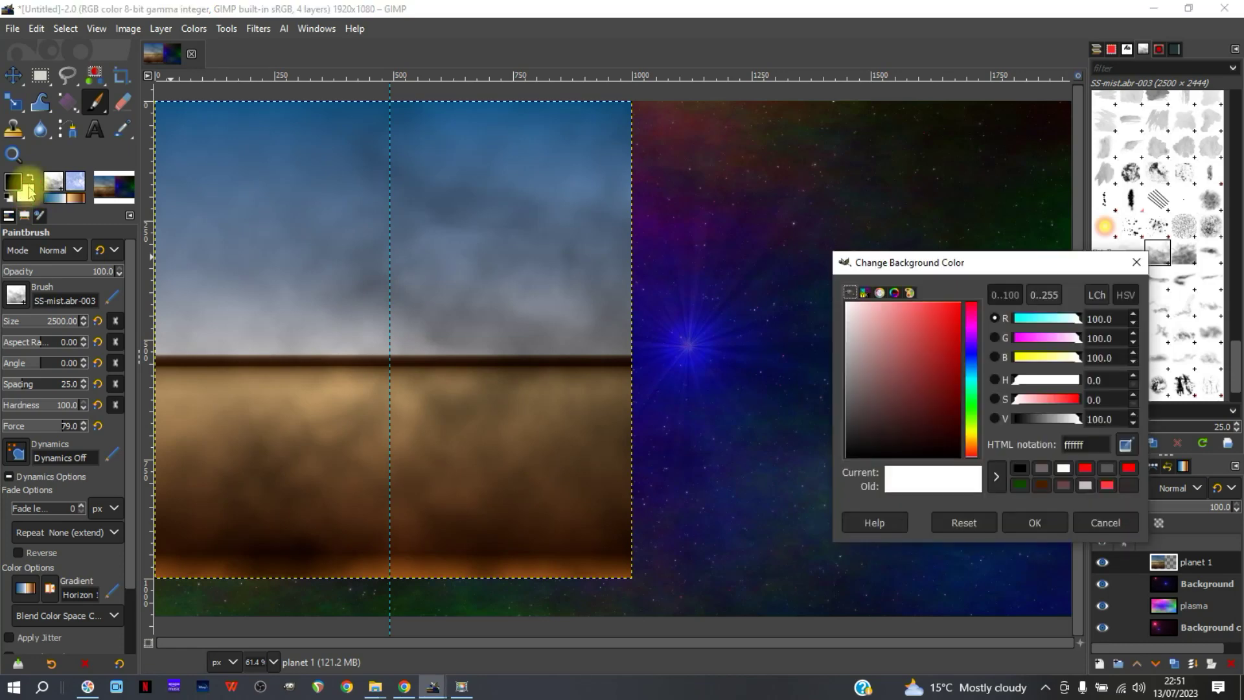
left_click(29, 178)
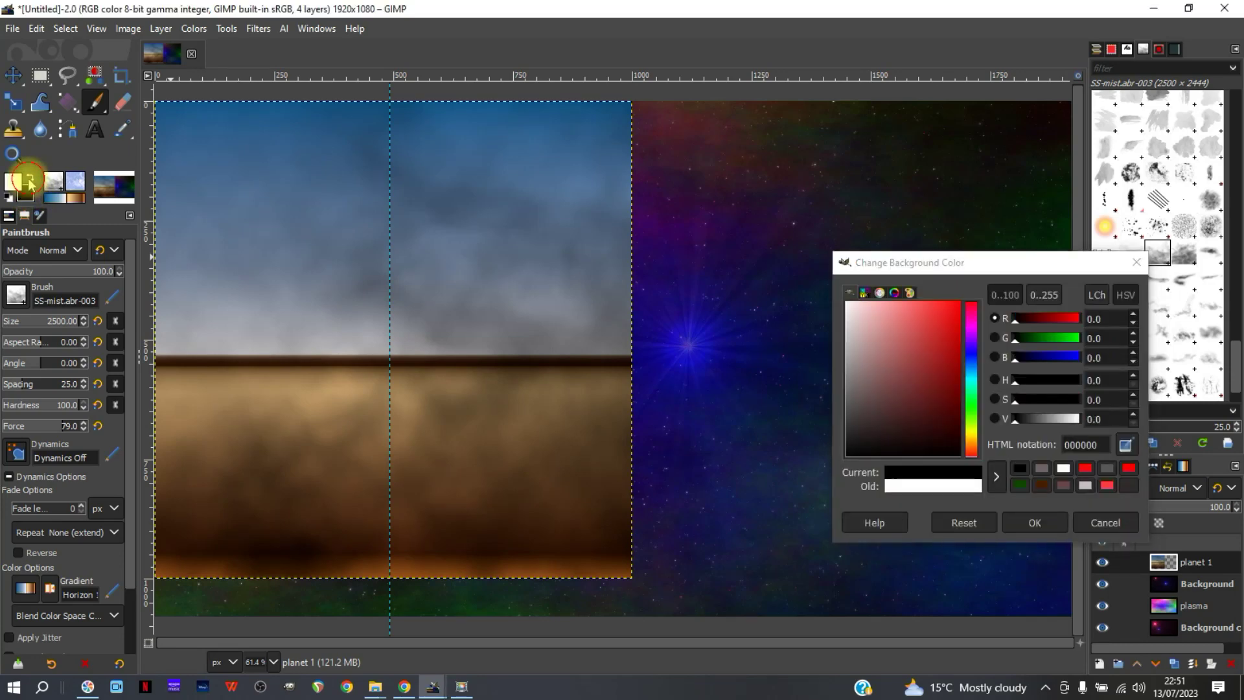
left_click(1037, 522)
left_click(405, 343)
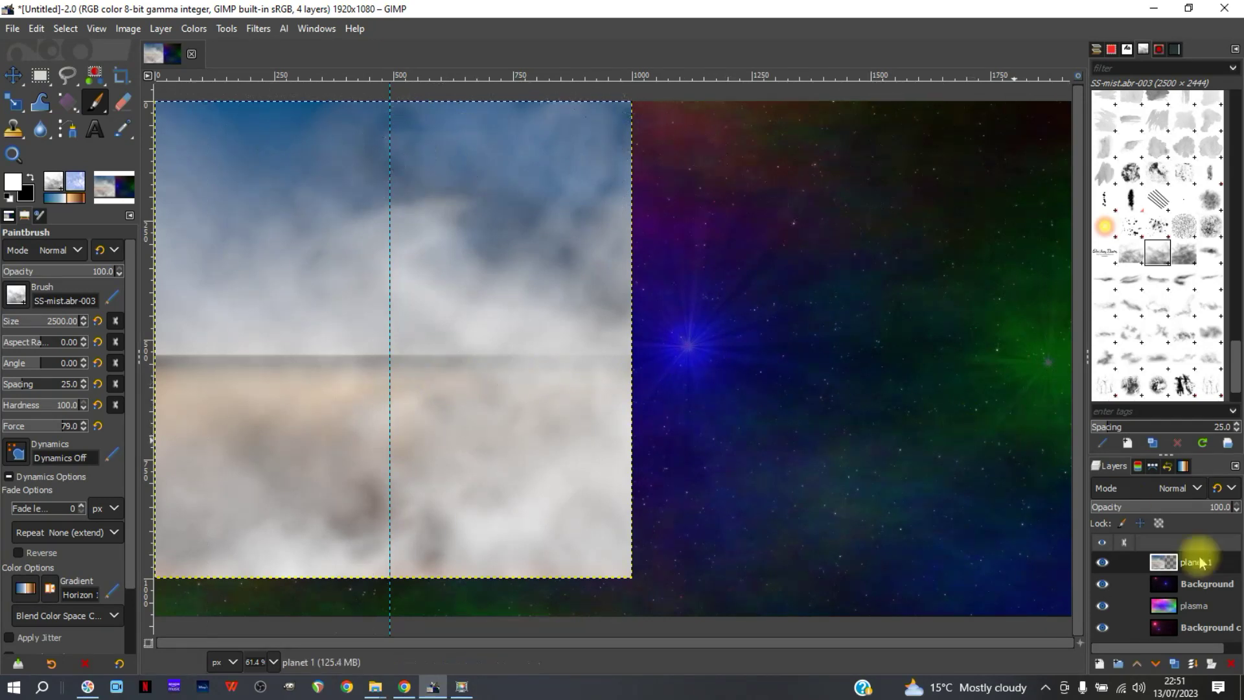
key("ctrl")
key("ctrl+z")
key("ctrl+z")
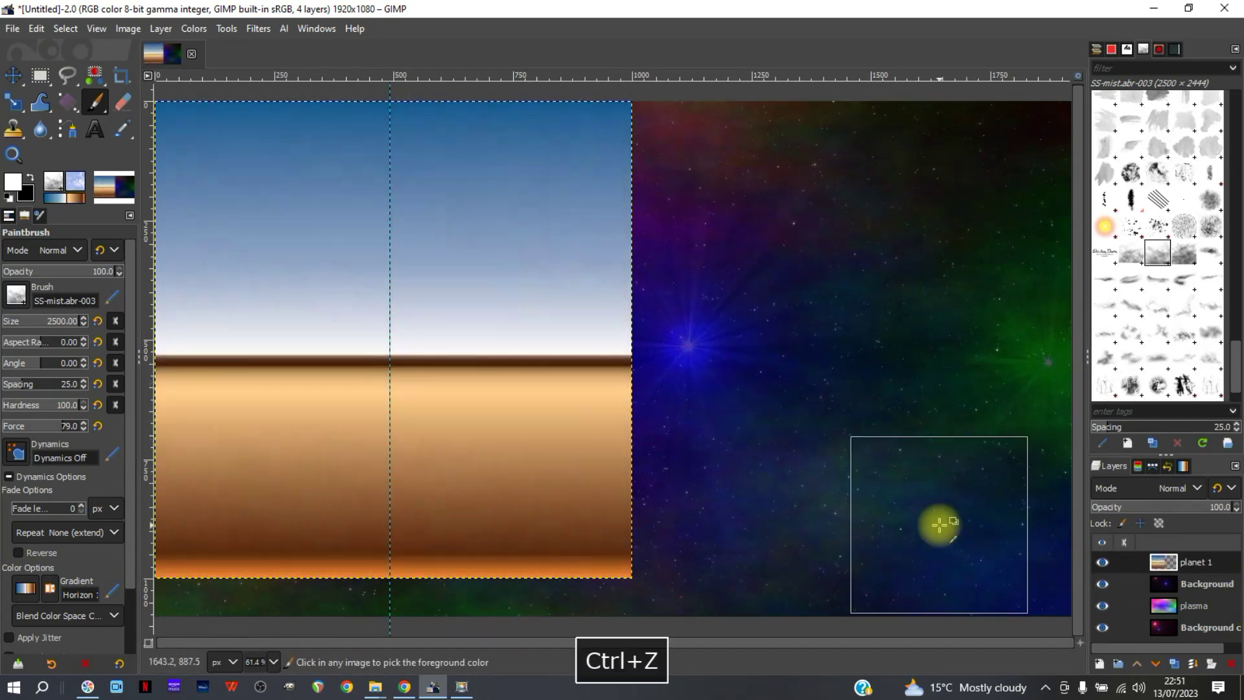
Duplicate planet 1, paint white mist on the copy, set it to 74.7 opacity and merge down
left_click(1174, 668)
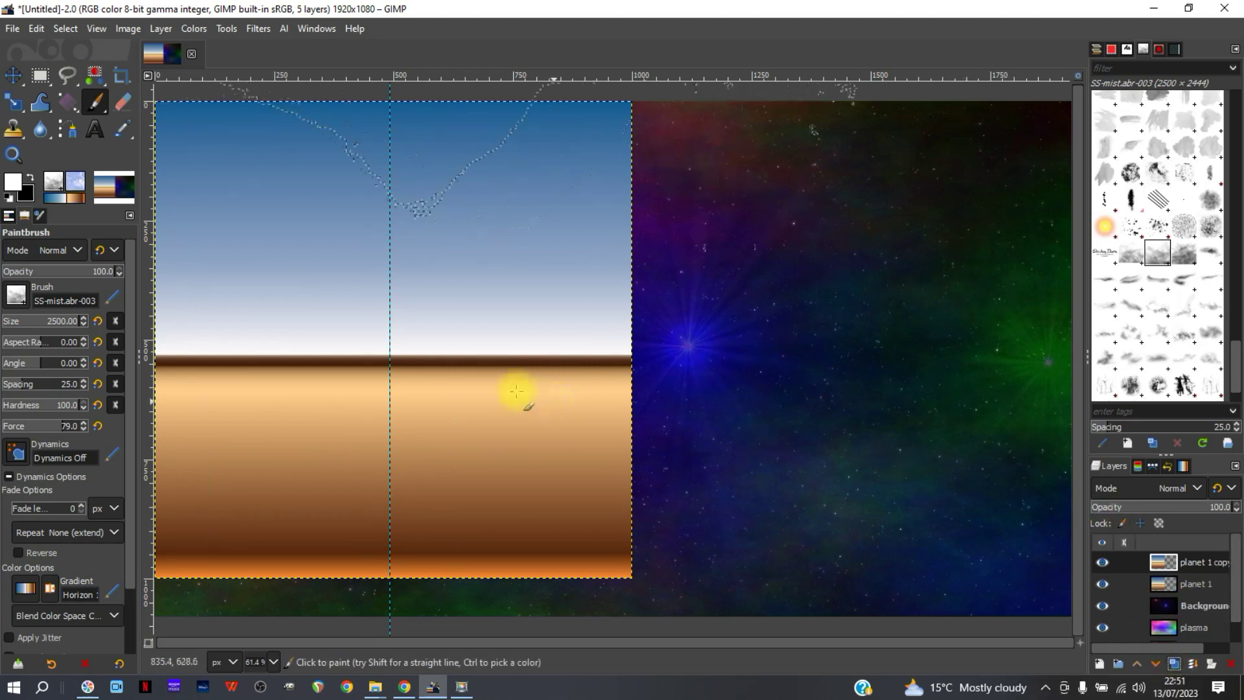
left_click(460, 359)
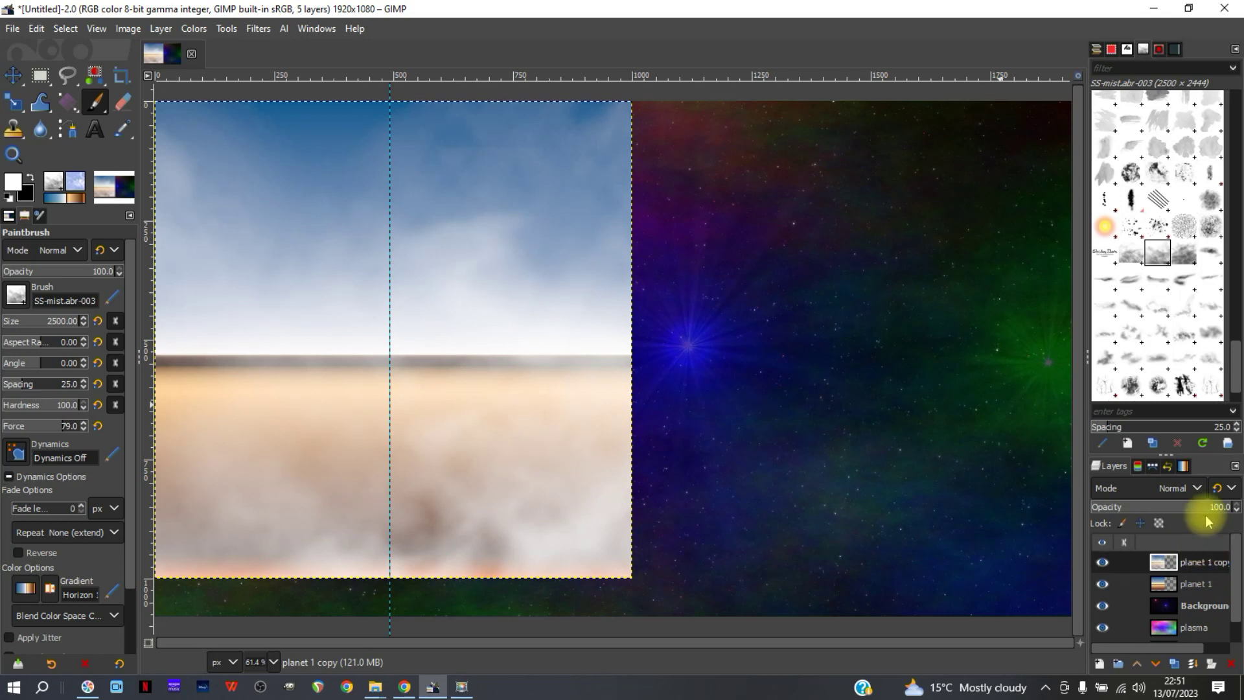
left_click_drag(1203, 513, 1196, 516)
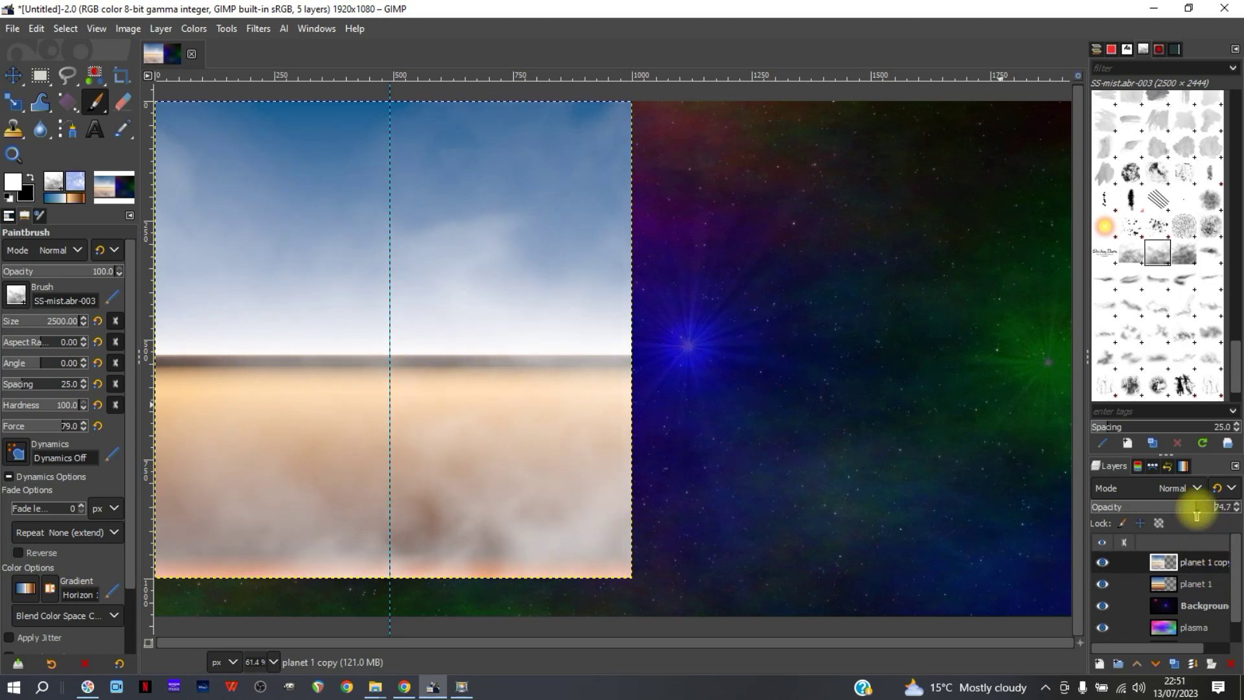
right_click(1198, 562)
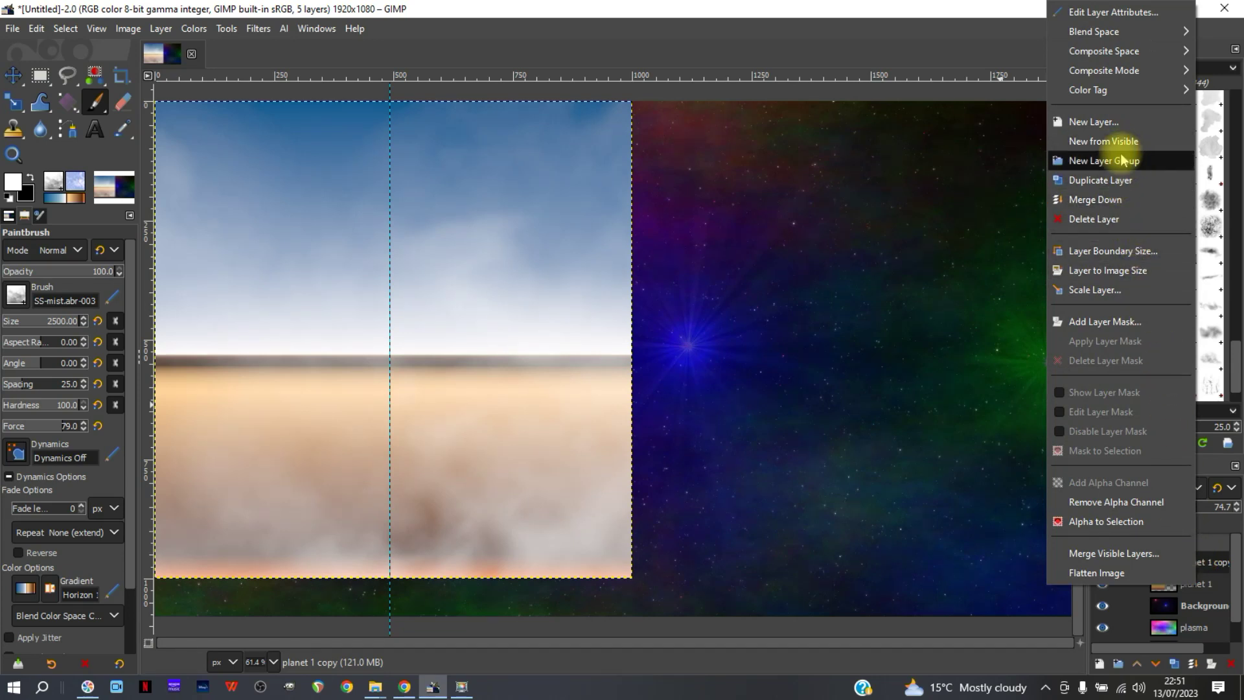
left_click(1123, 199)
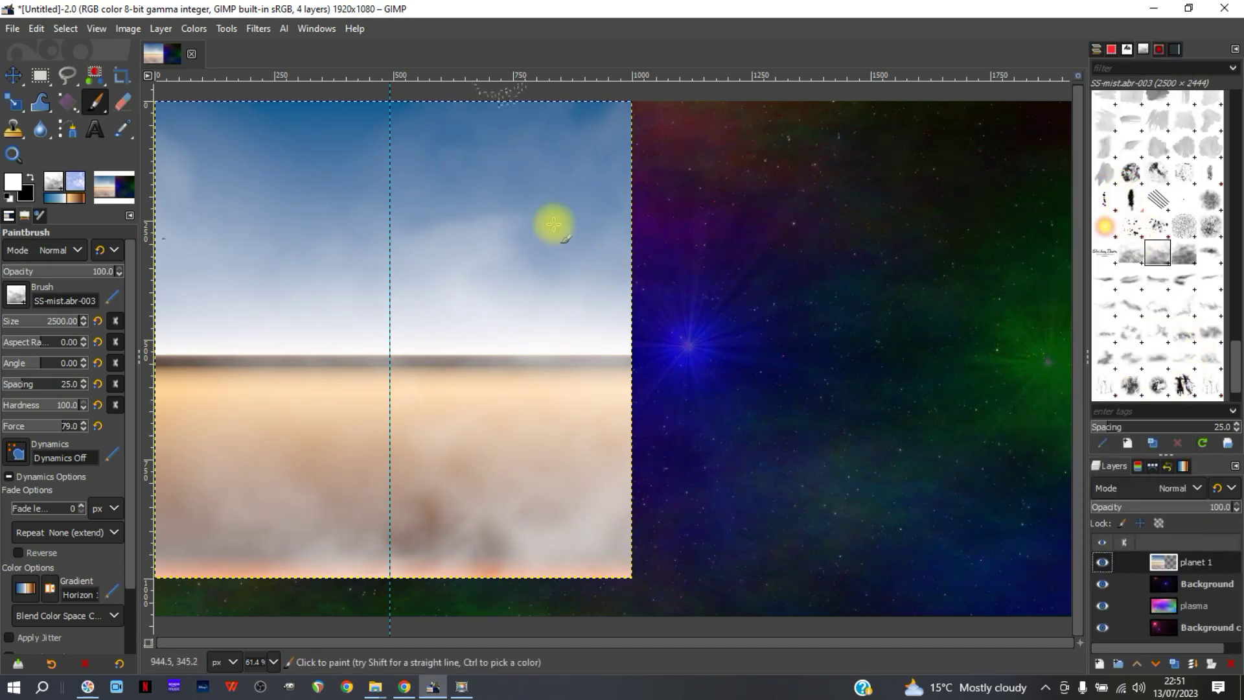
Remove all guides from the image
left_click(124, 30)
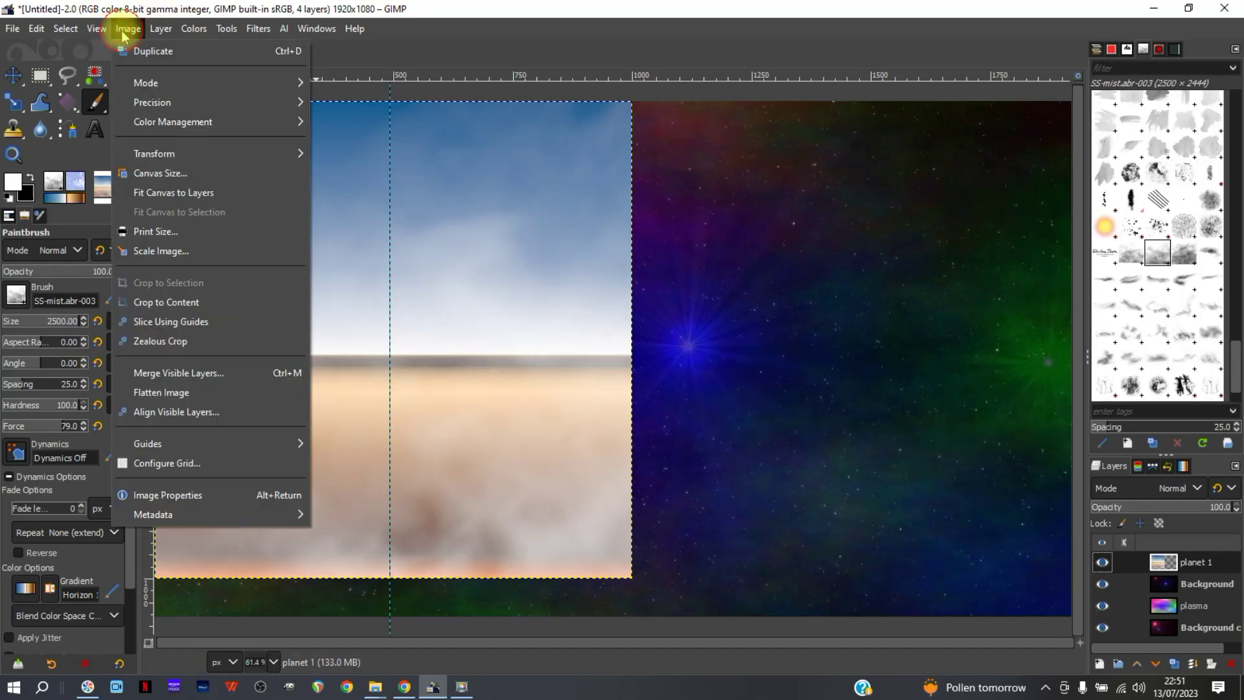
mouse_move(261, 438)
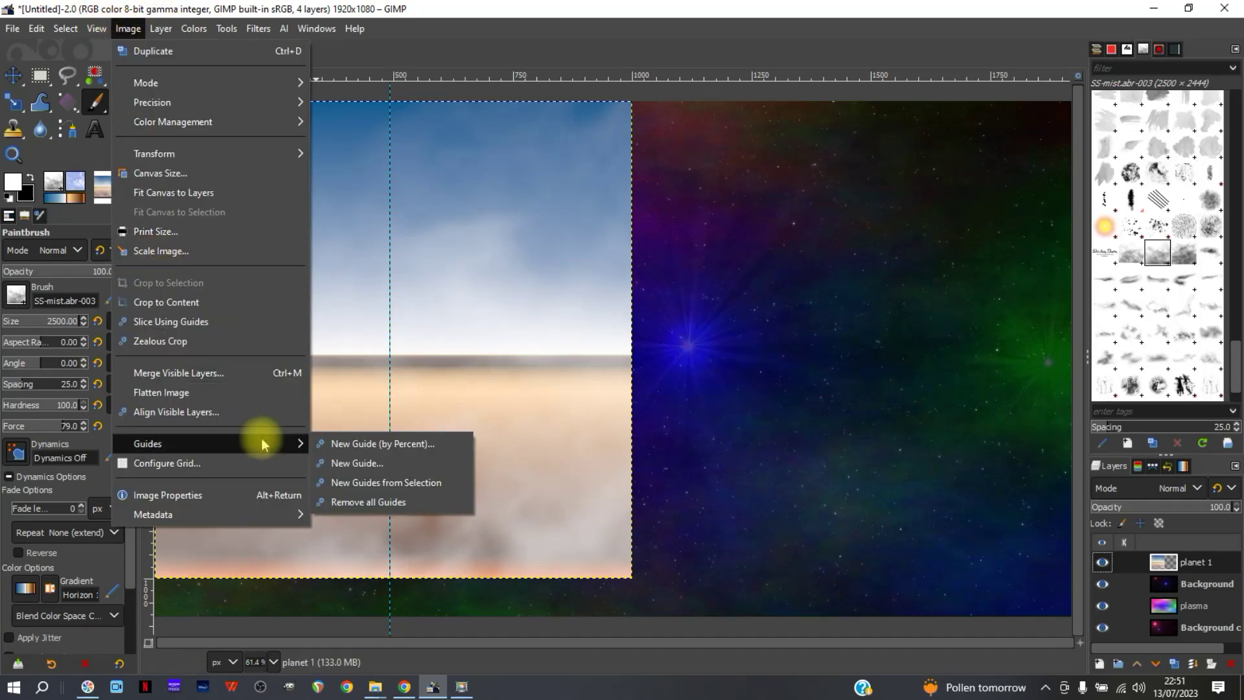
left_click(376, 502)
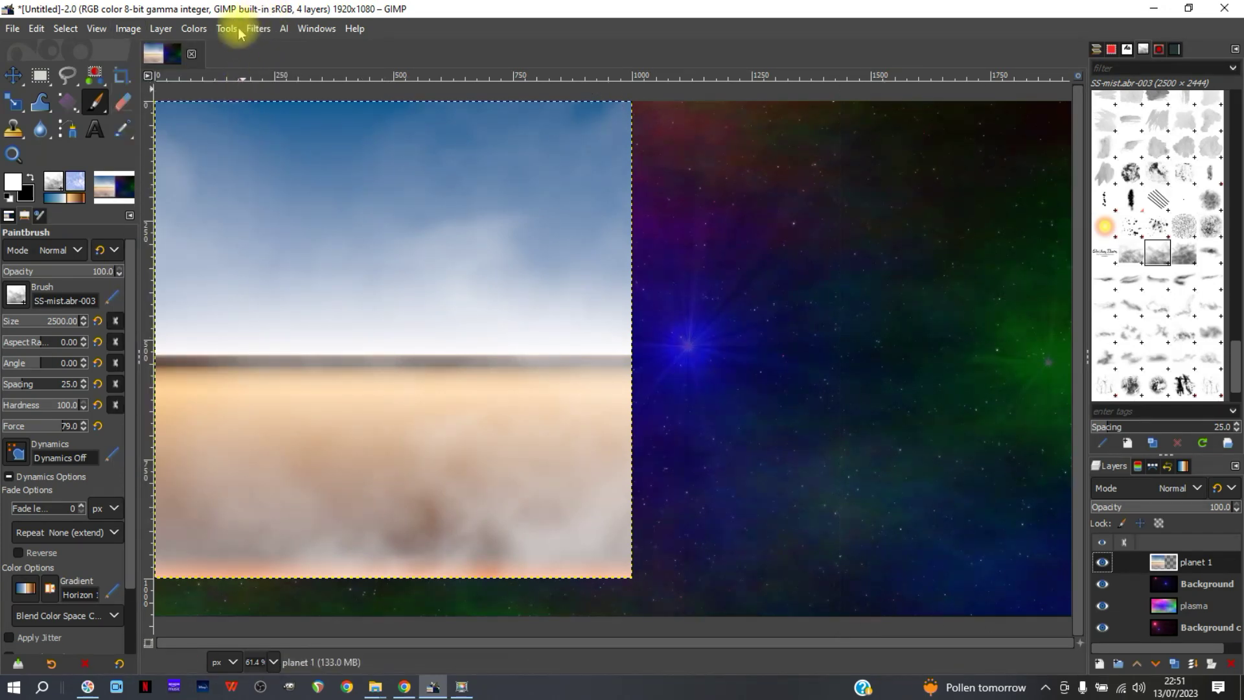
Open Map Object with live preview, no wireframe, and map the image onto a sphere
left_click(264, 32)
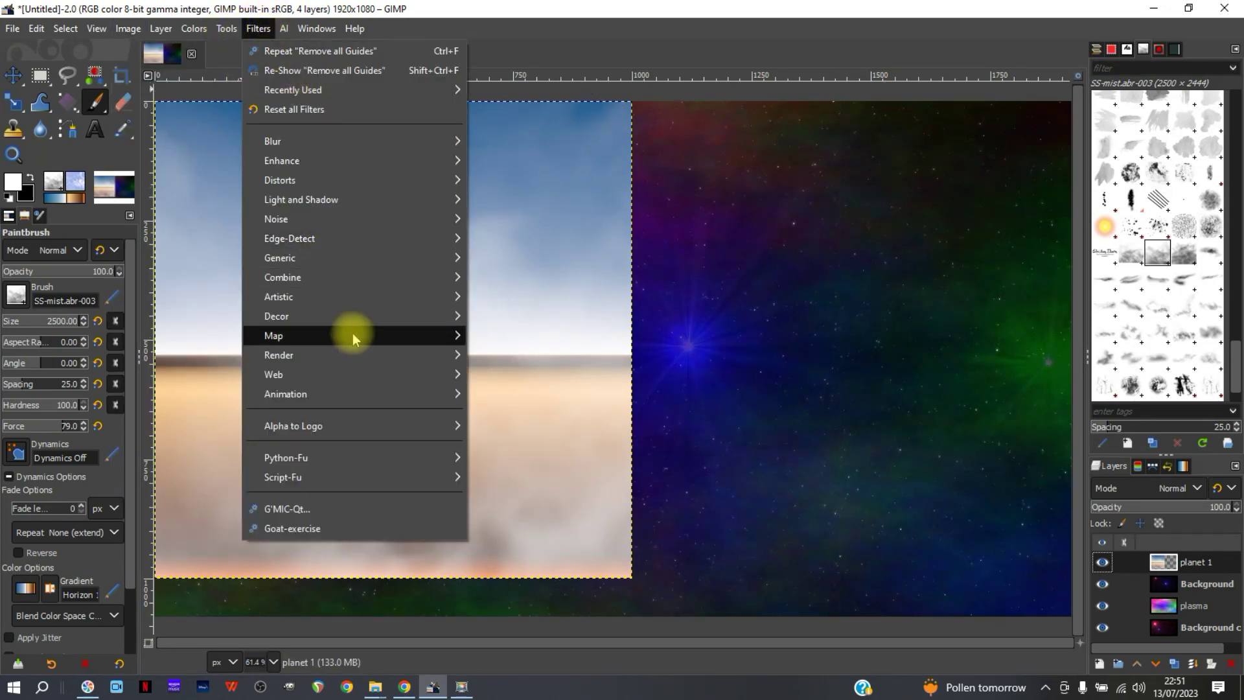
mouse_move(362, 342)
left_click(563, 530)
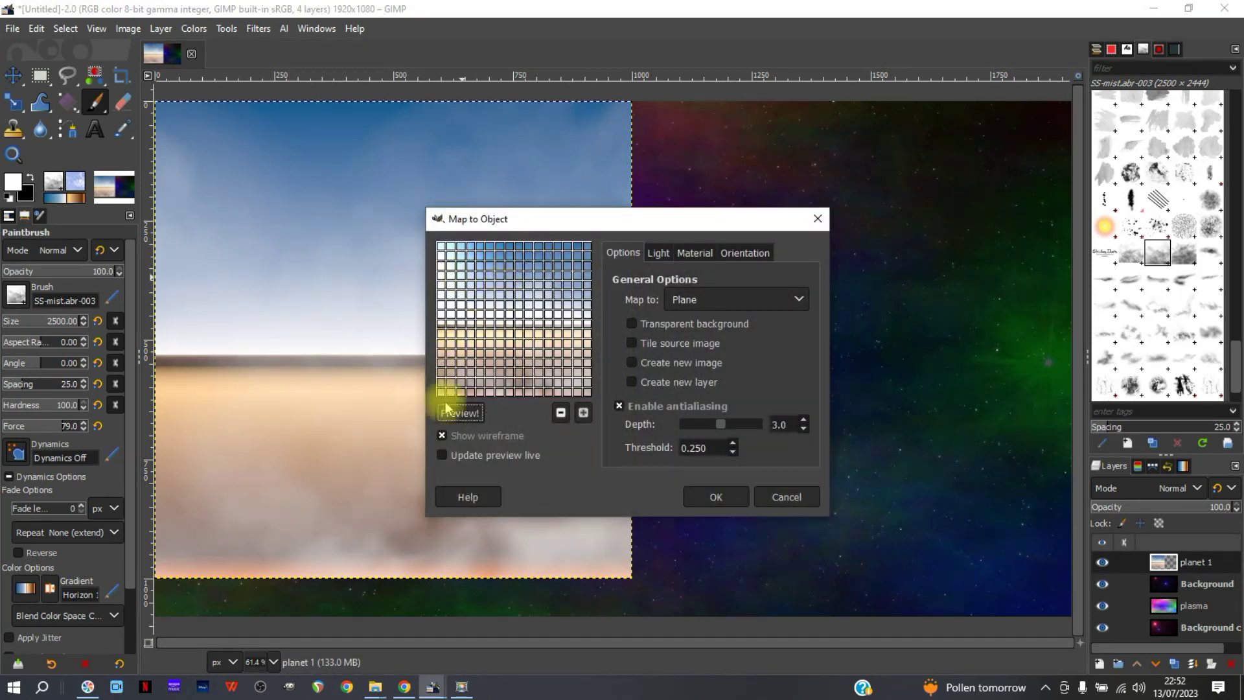
left_click(487, 444)
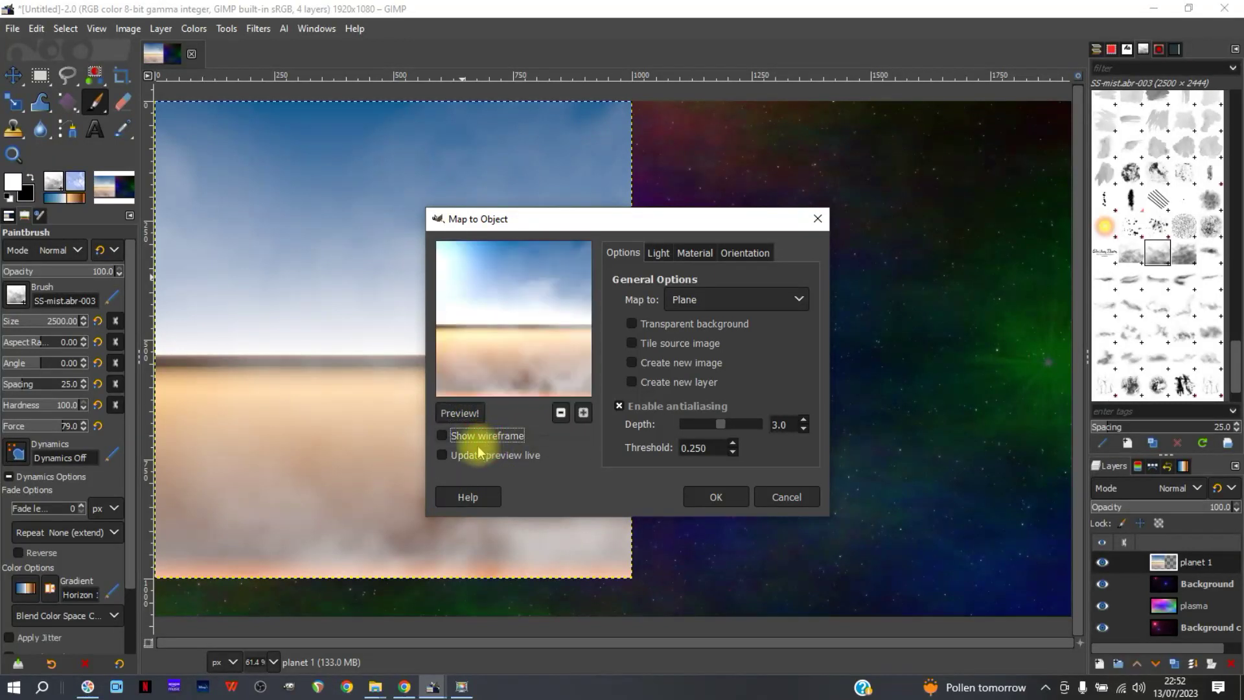
left_click(478, 456)
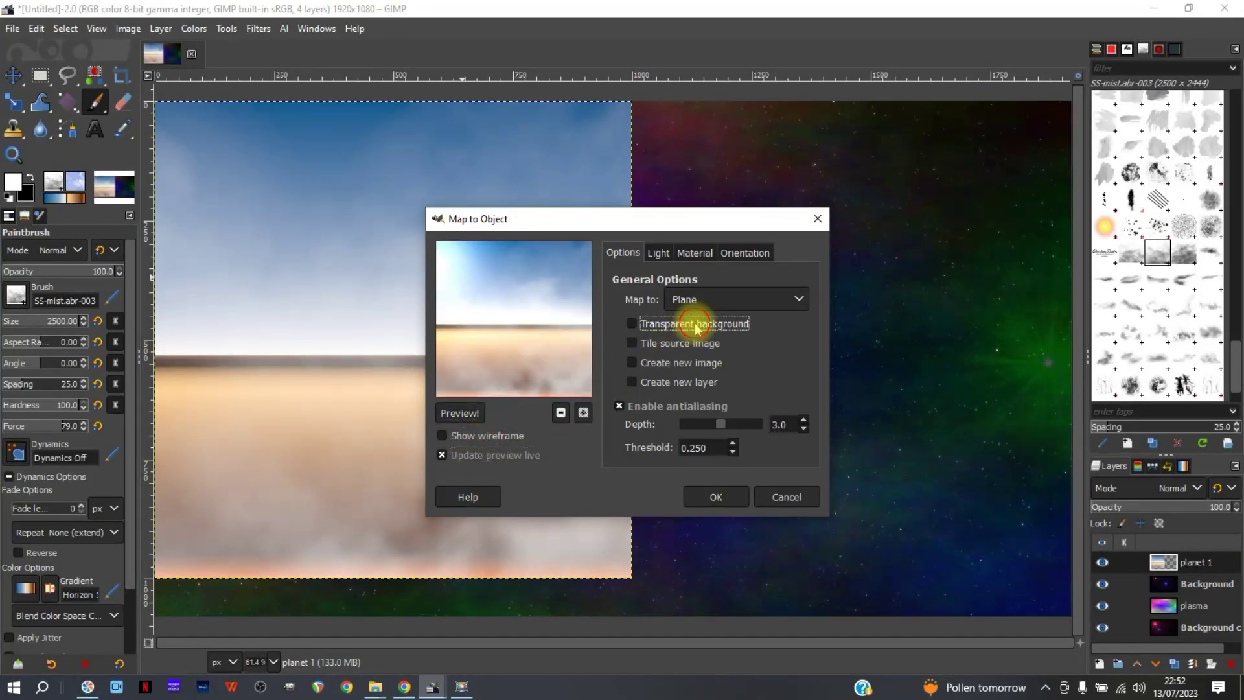
left_click(715, 295)
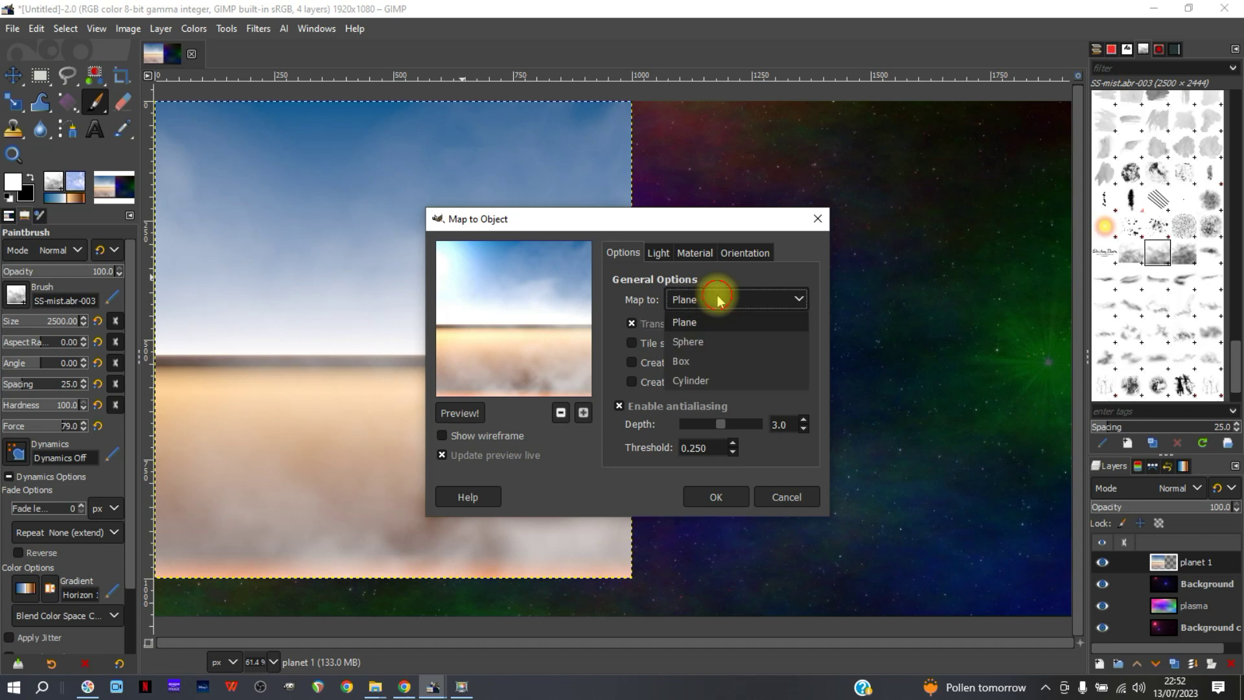
left_click(706, 349)
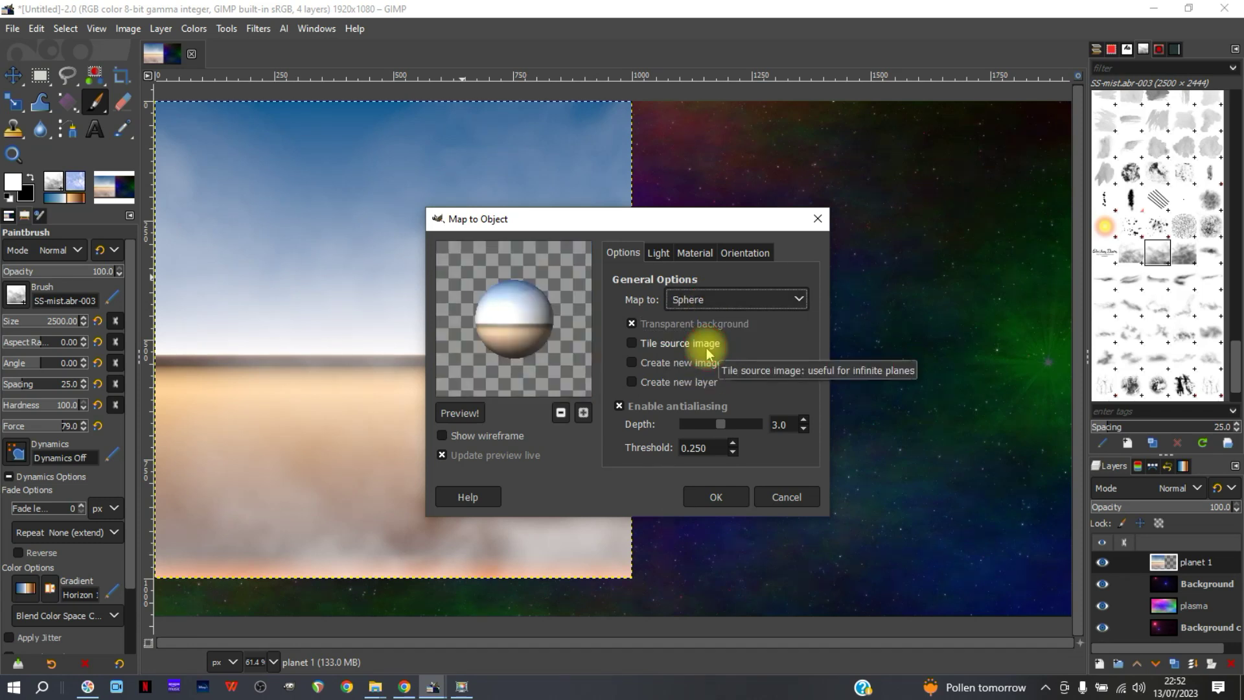
Set the Map Object light to a directional source placed to the right
left_click(655, 252)
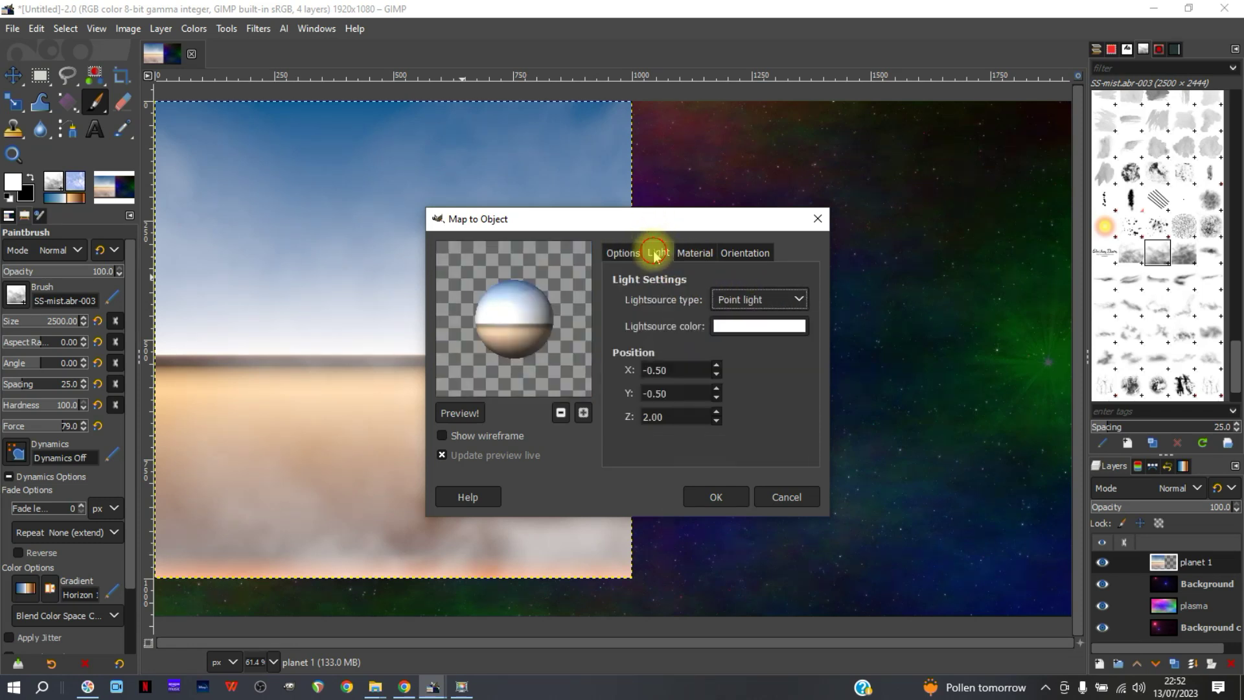
left_click(716, 365)
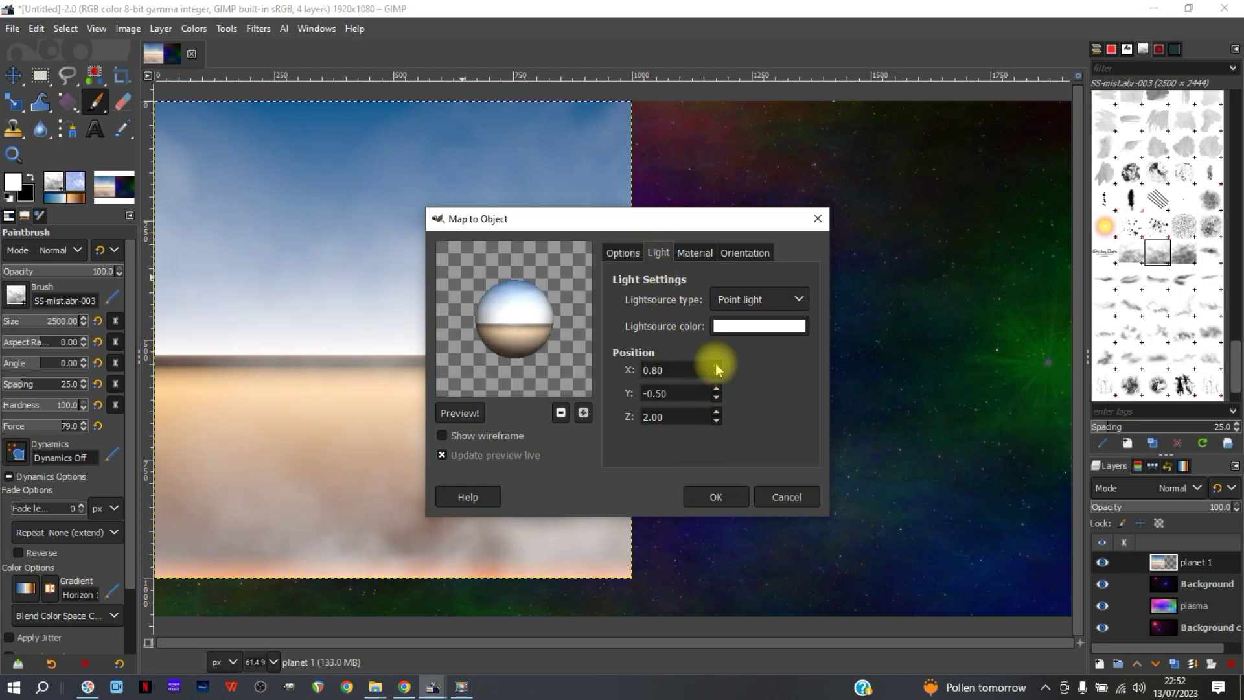
left_click(799, 302)
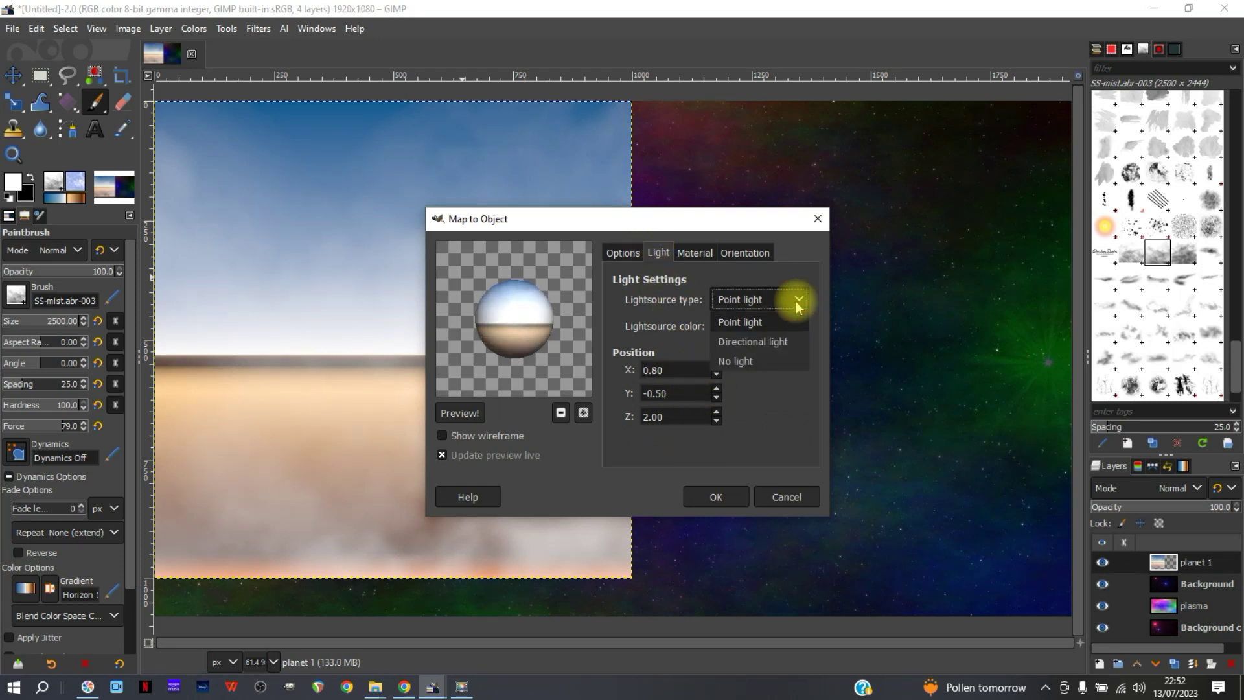
left_click(774, 339)
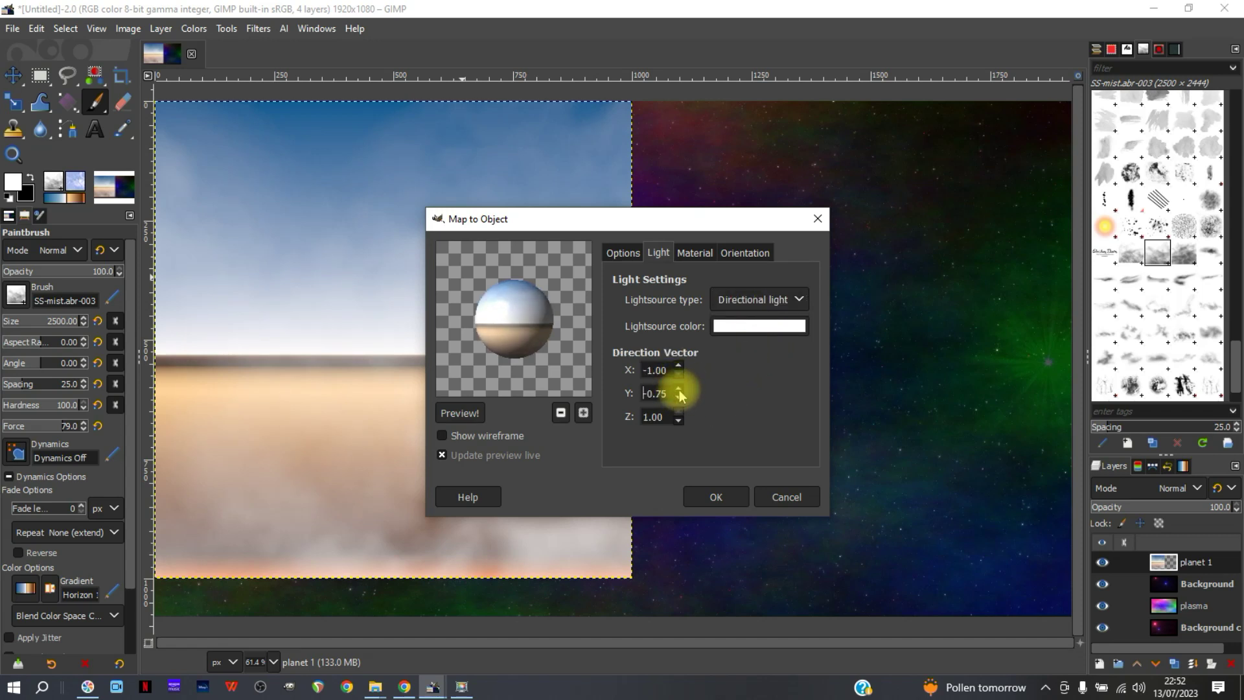
Rotate the sphere to X -21.7 and Y -18.6, then apply the mapping
left_click(744, 253)
left_click(694, 385)
left_click_drag(694, 388, 689, 411)
left_click(691, 408)
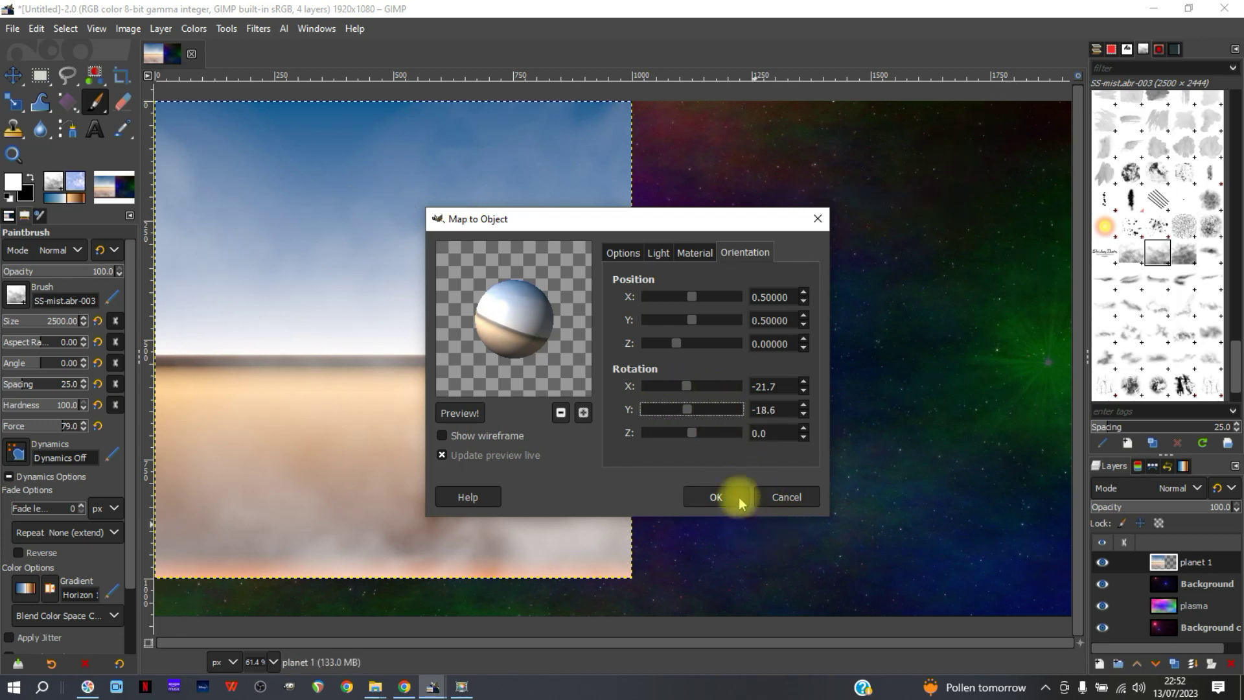
left_click(695, 253)
left_click(702, 297)
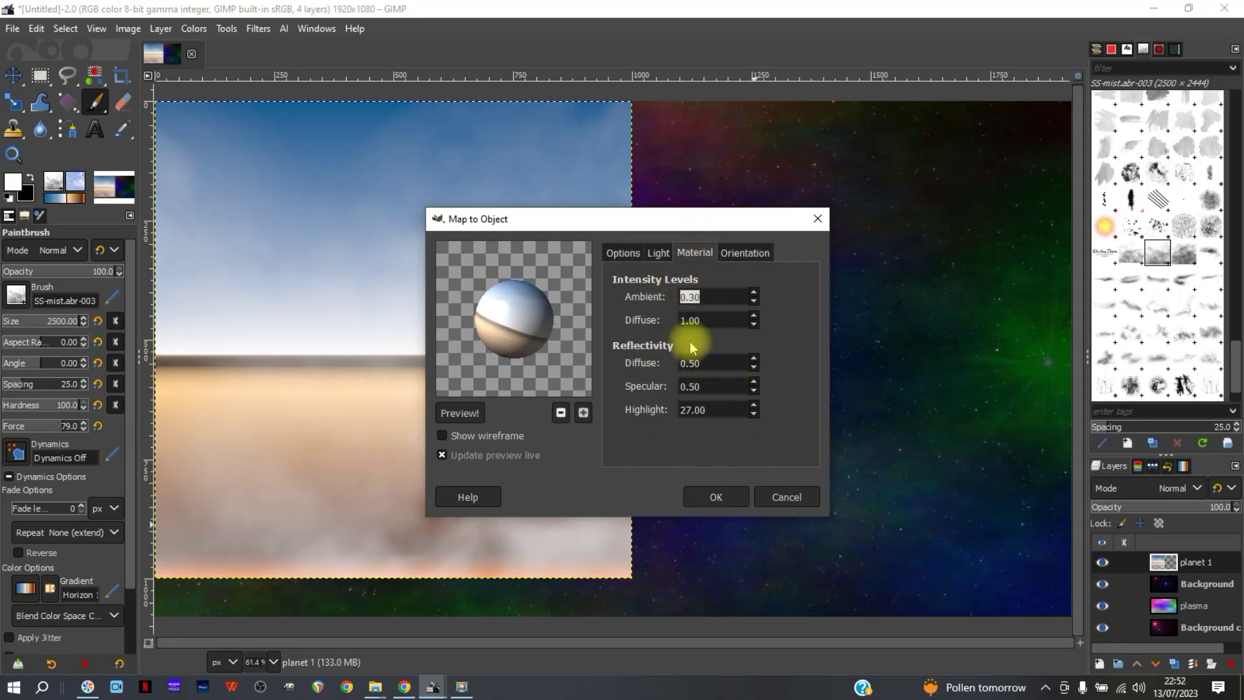
left_click(710, 497)
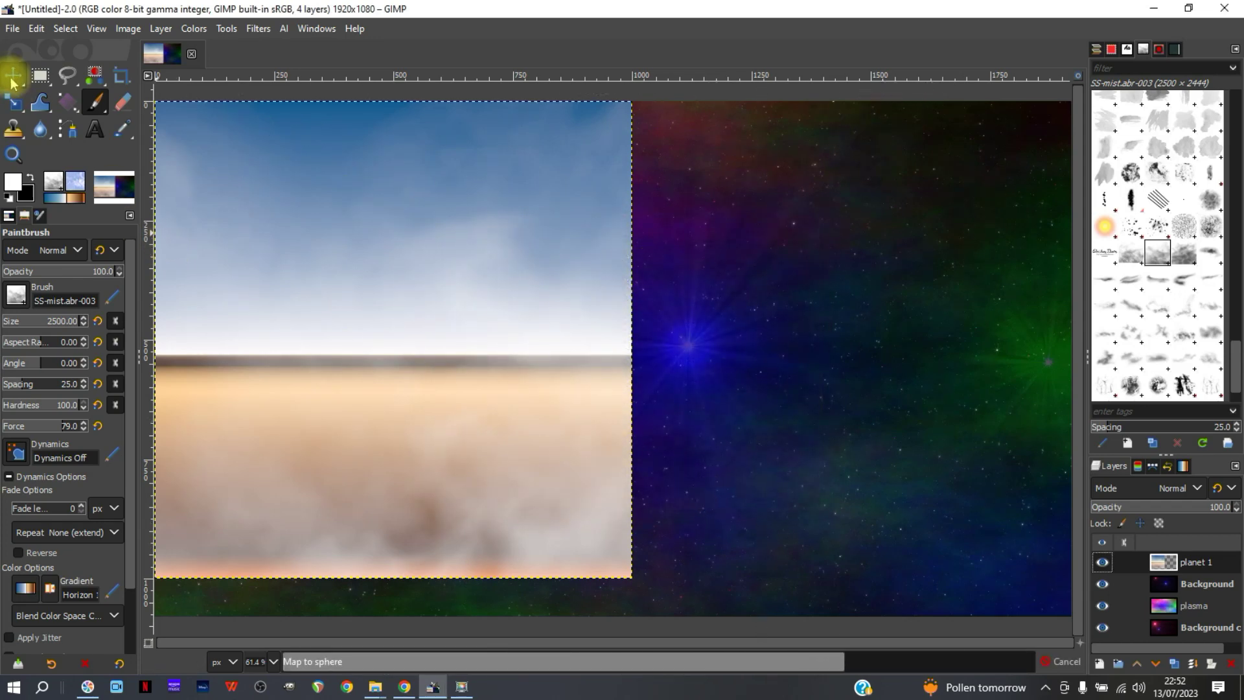
Move the planet sphere up-left, duplicate planet 1, and reselect the original layer
left_click(14, 75)
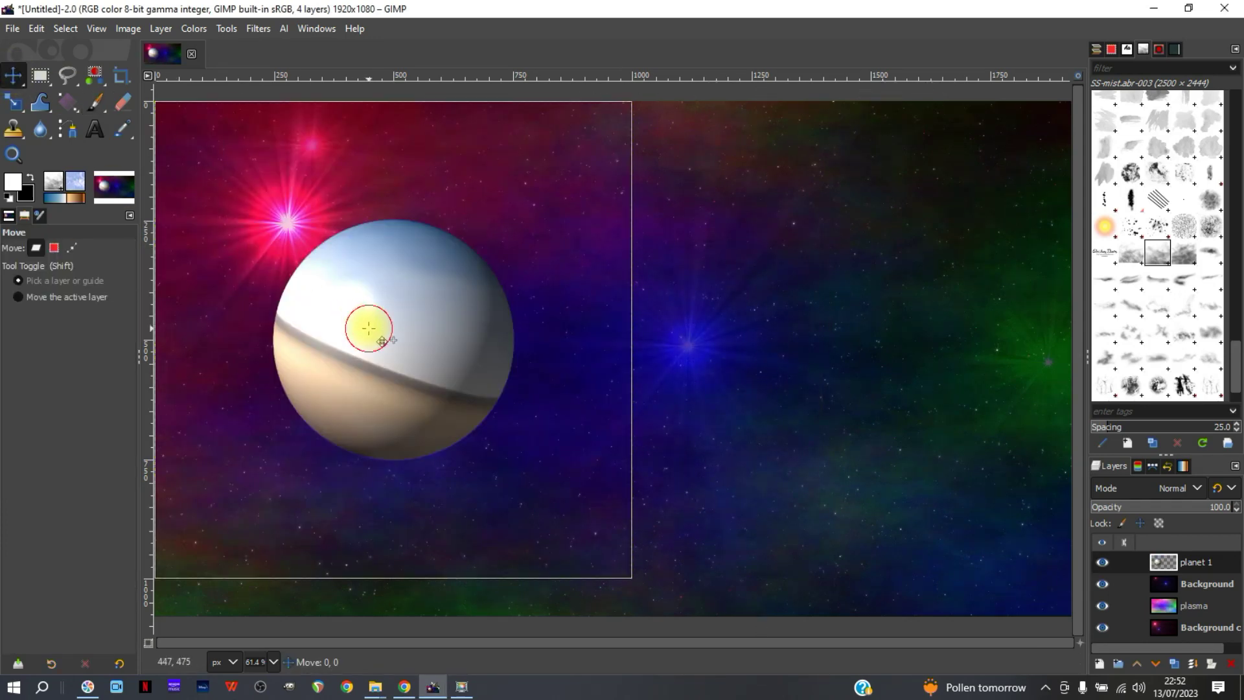
left_click_drag(382, 342, 381, 282)
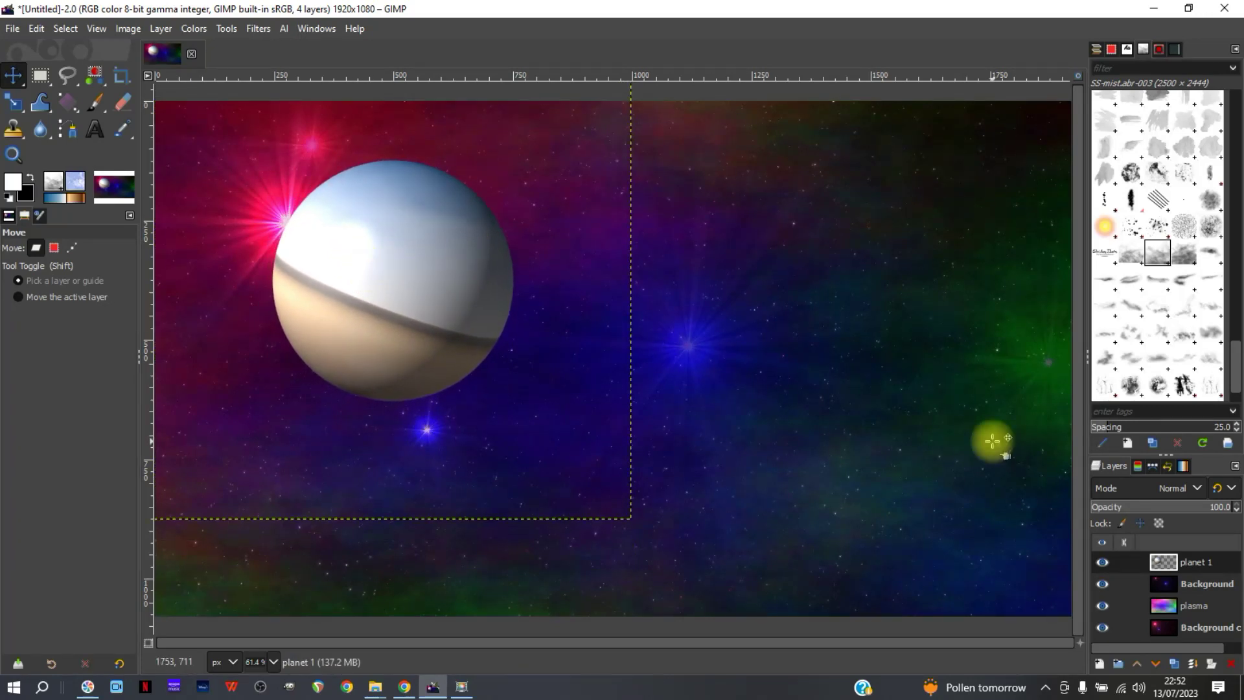
left_click(1173, 665)
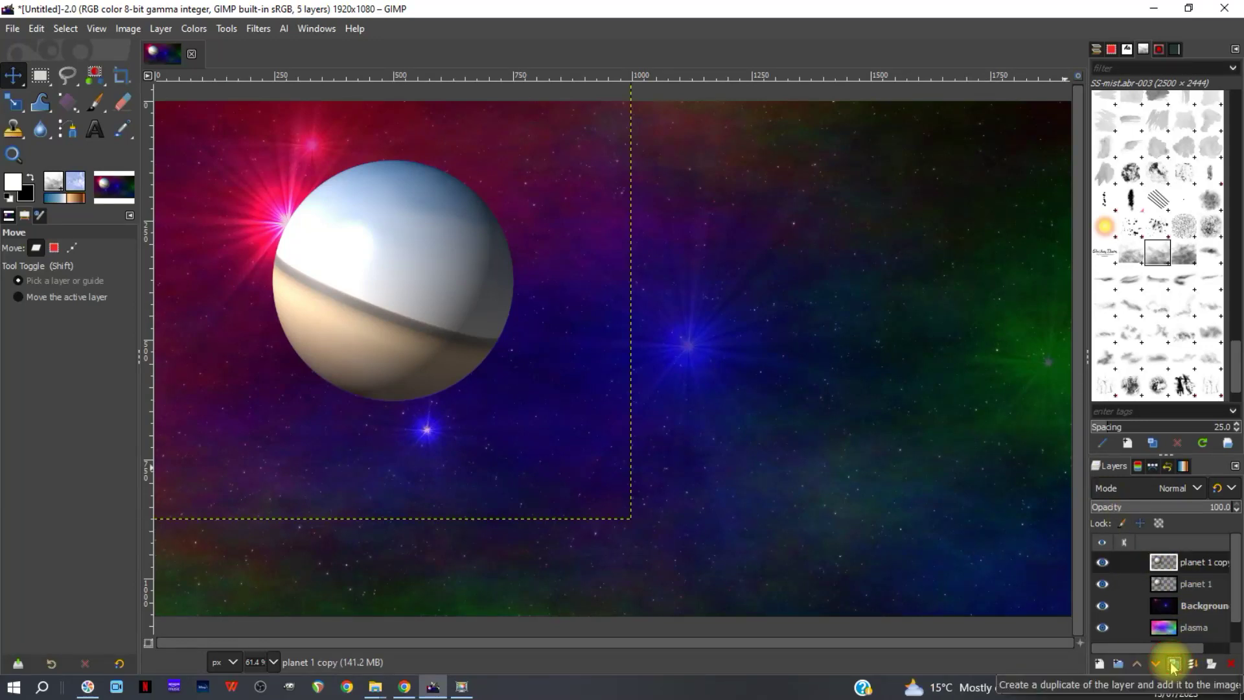
left_click(1163, 585)
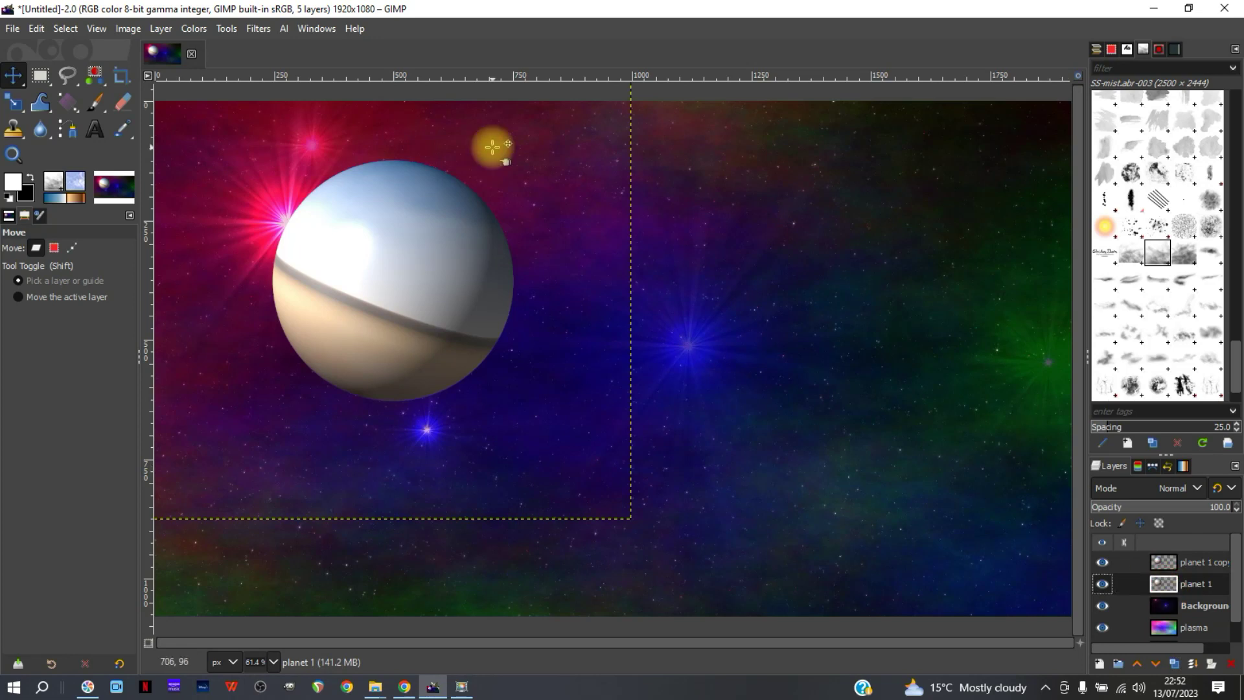
Apply a Gaussian blur of size 7.64 to the original planet 1 layer
left_click(257, 29)
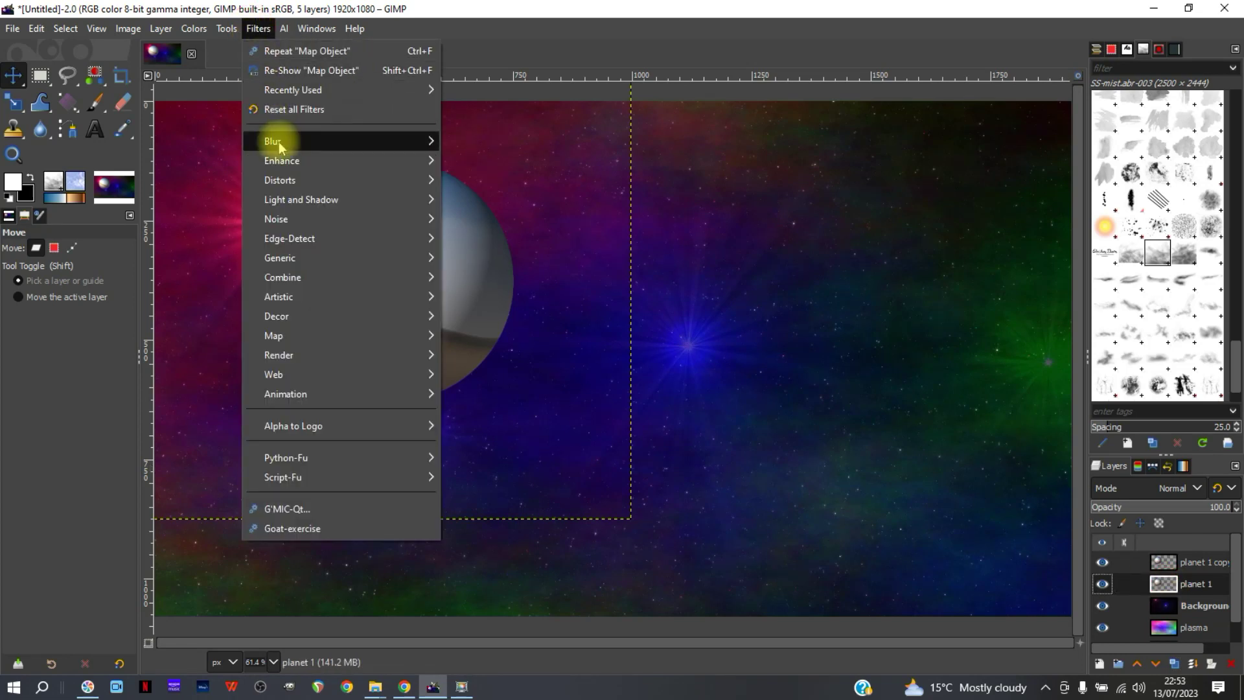
mouse_move(349, 136)
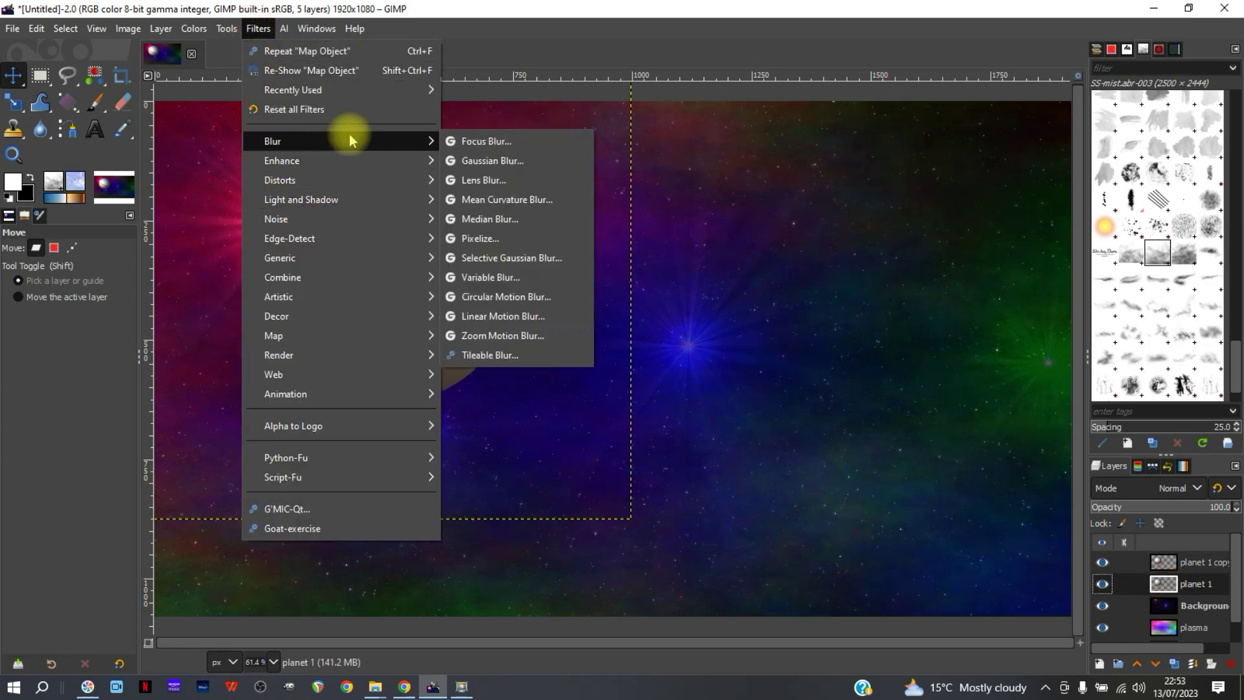
left_click(531, 162)
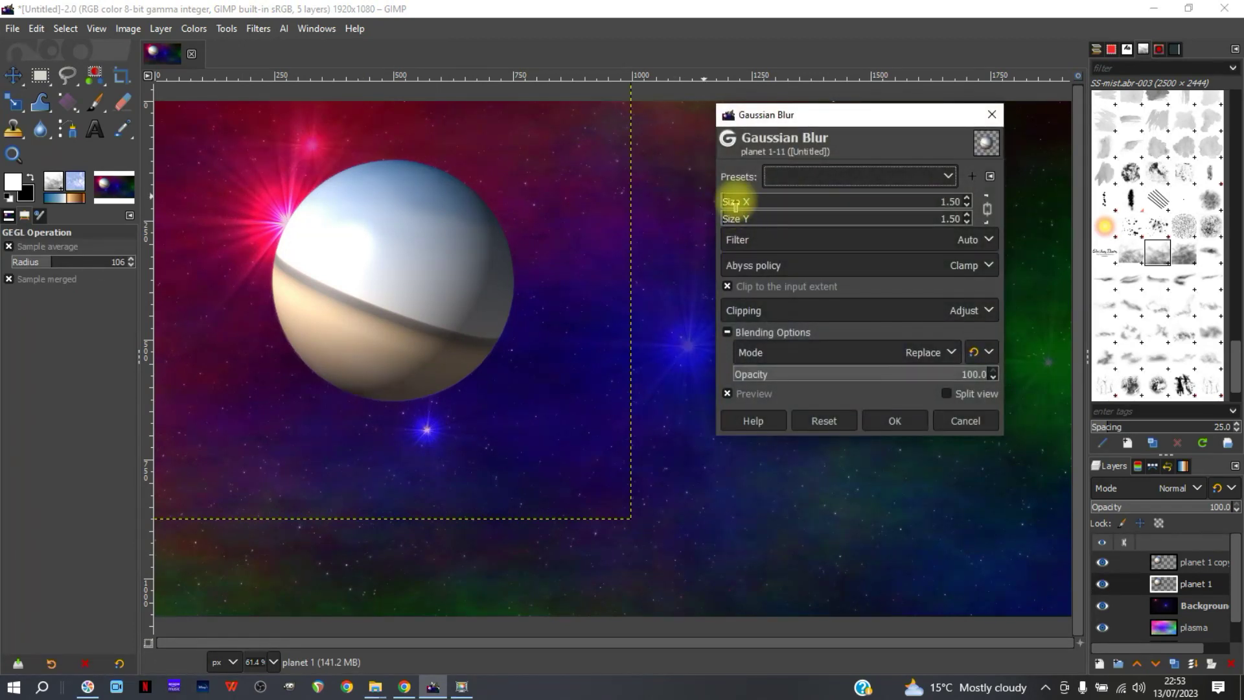
left_click_drag(735, 205, 737, 206)
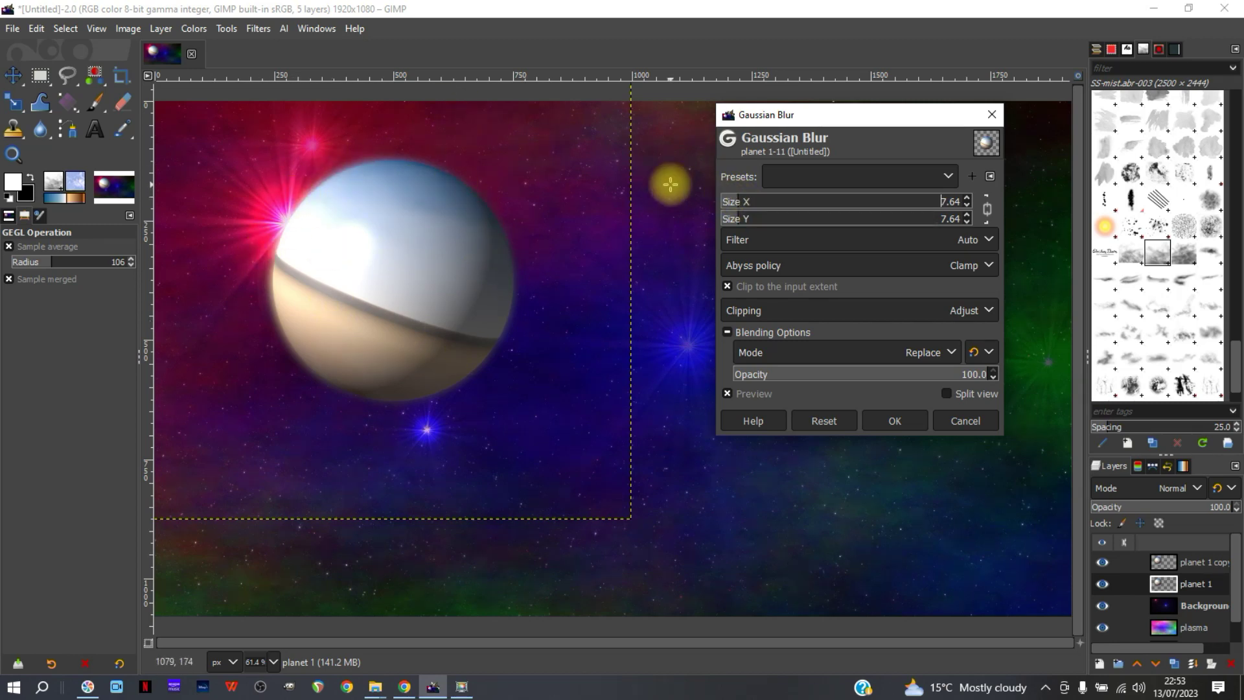
left_click(893, 421)
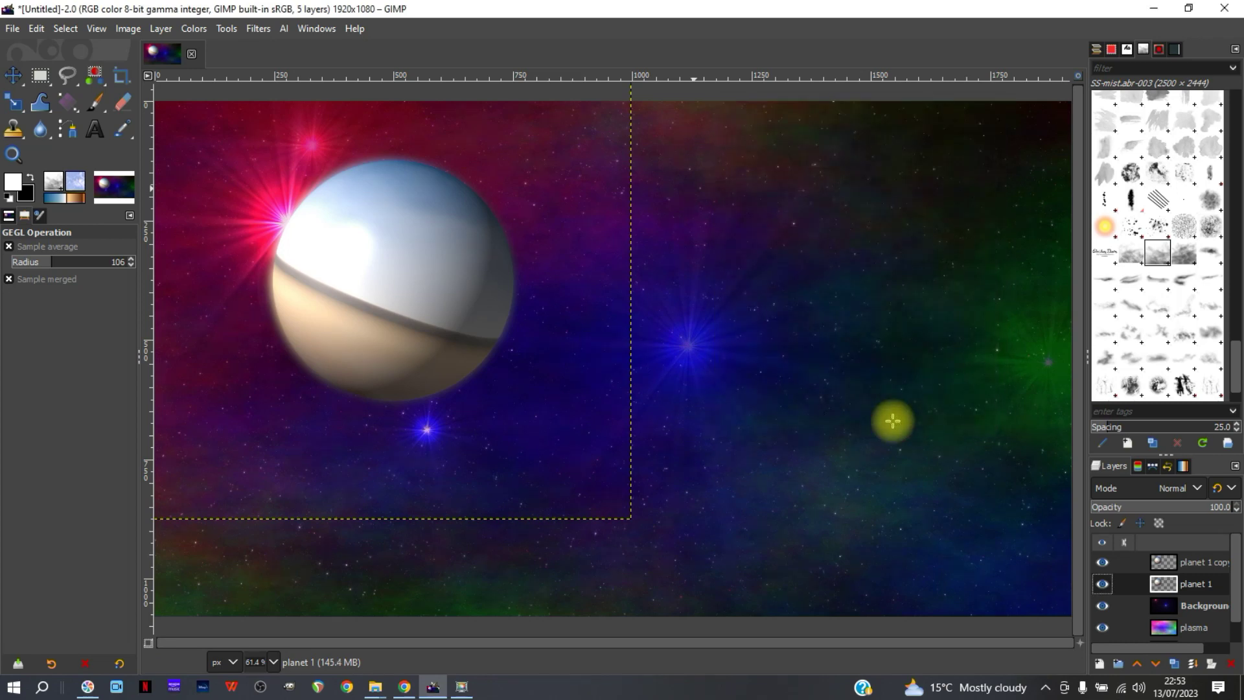
Drag Earth.jpg from the Downloads folder onto the GIMP canvas as a new layer
left_click(378, 691)
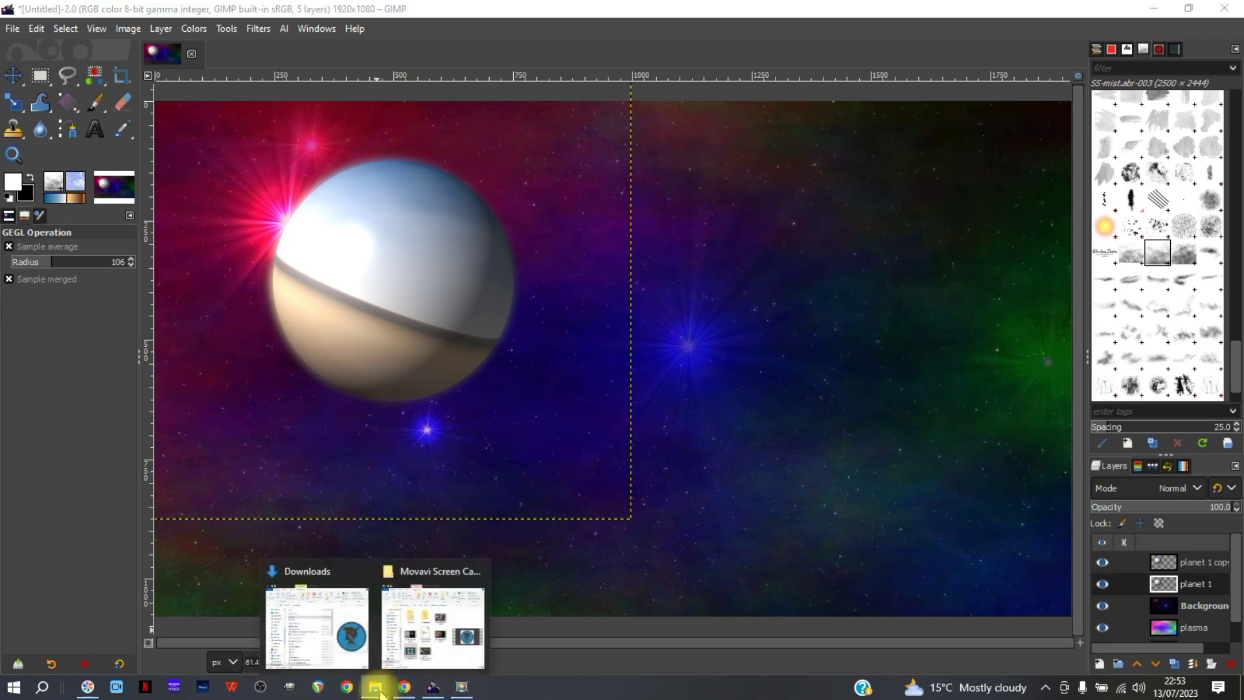
left_click(323, 609)
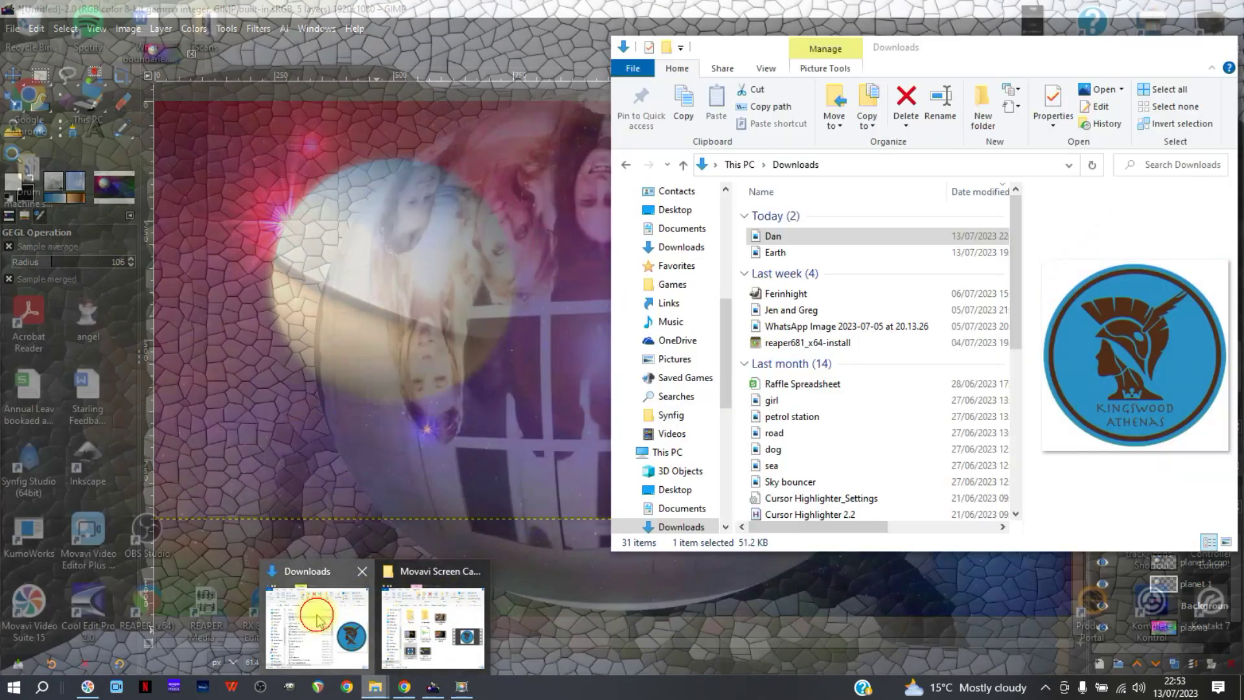
left_click(789, 256)
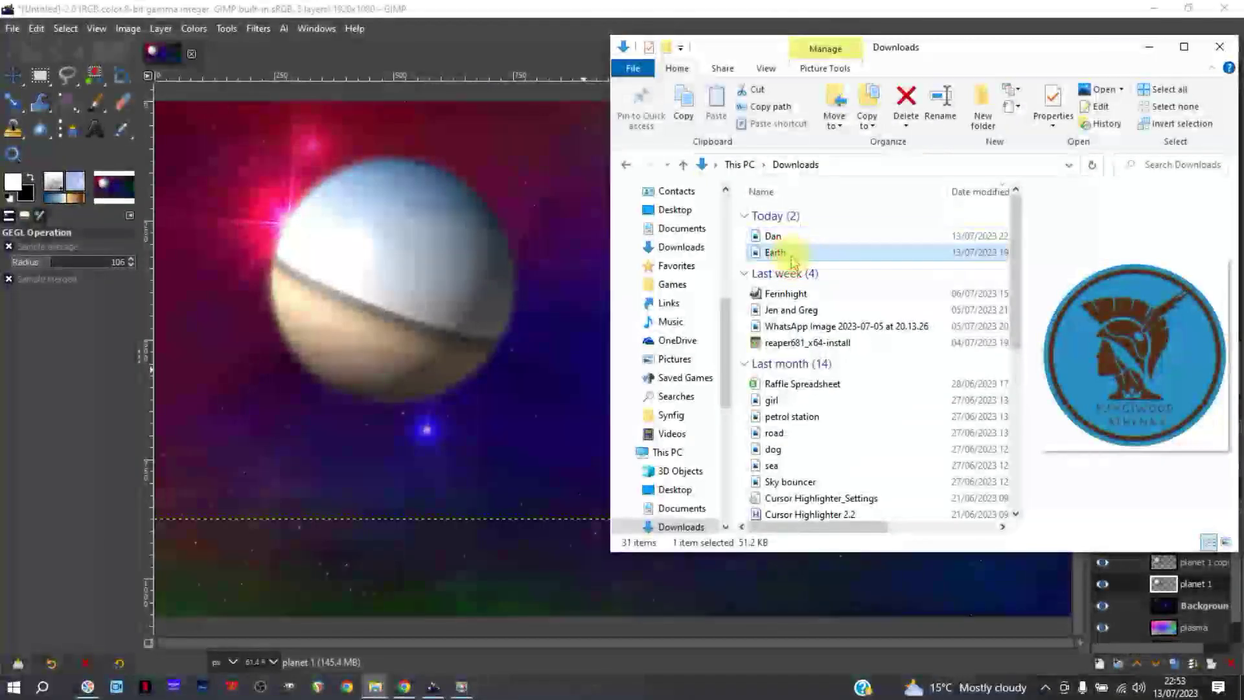
left_click_drag(793, 259, 485, 342)
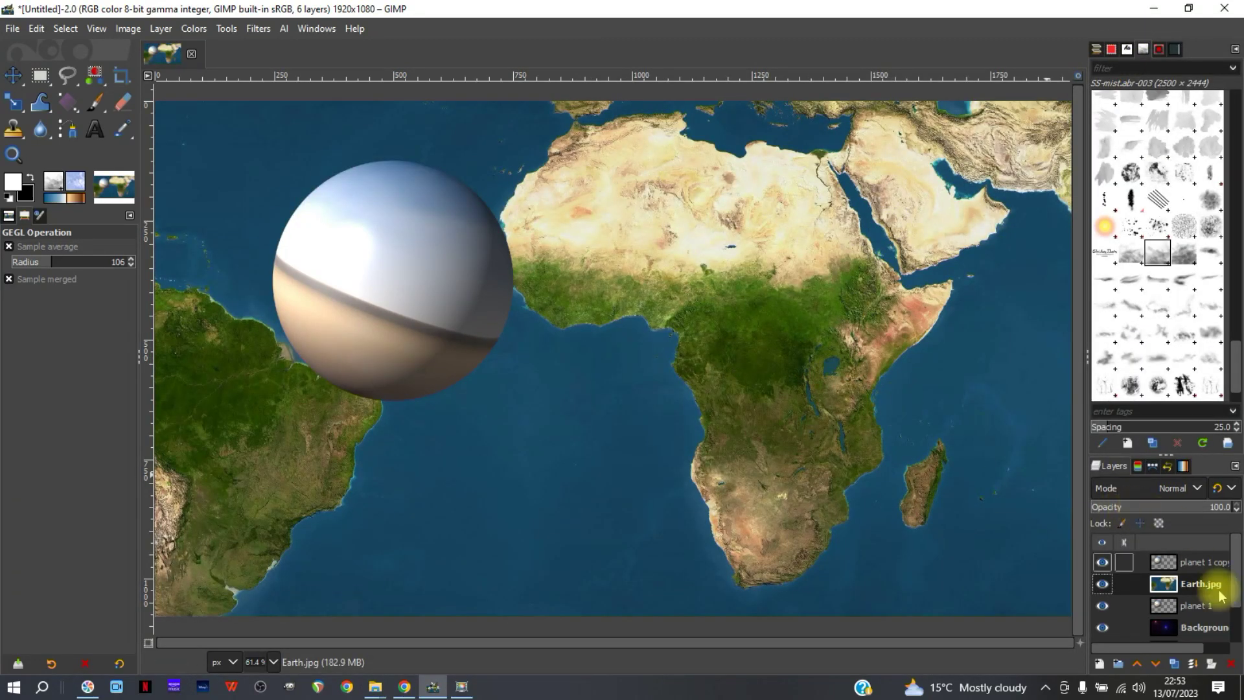
Raise the Earth.jpg layer to the top and scale it to 1000 × 1000 pixels
left_click_drag(1216, 593, 1209, 562)
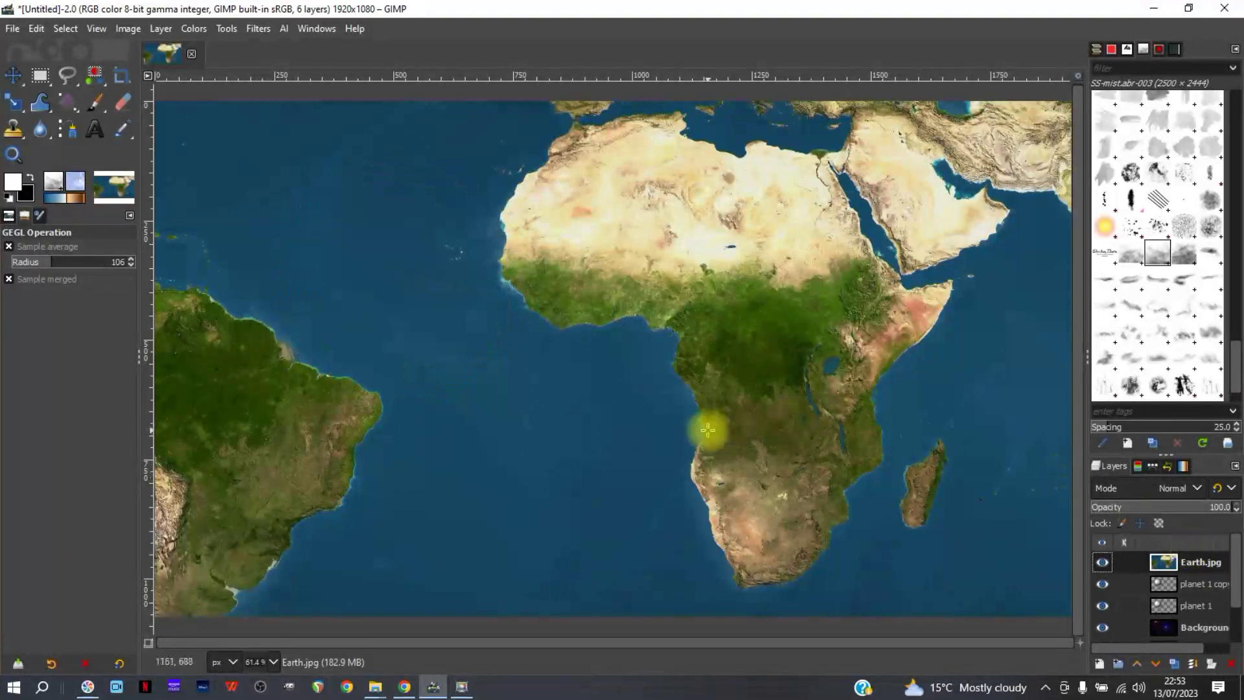
key("shift+s")
left_click(782, 360)
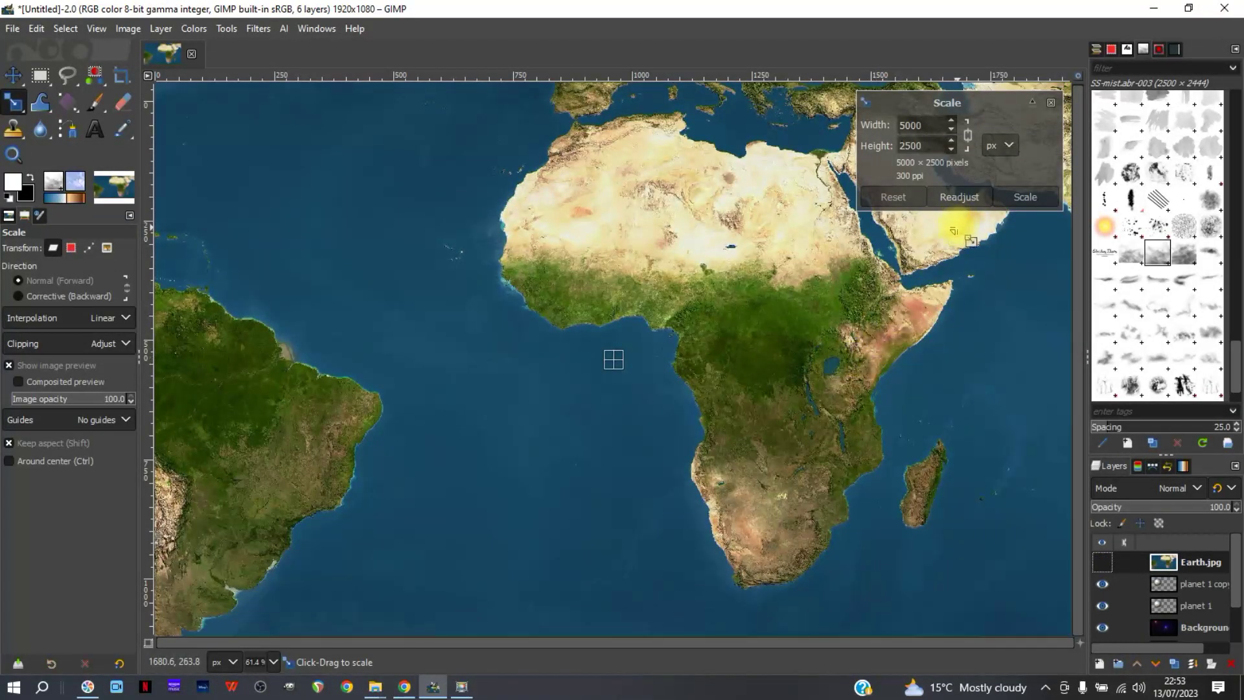
left_click_drag(952, 231, 814, 319)
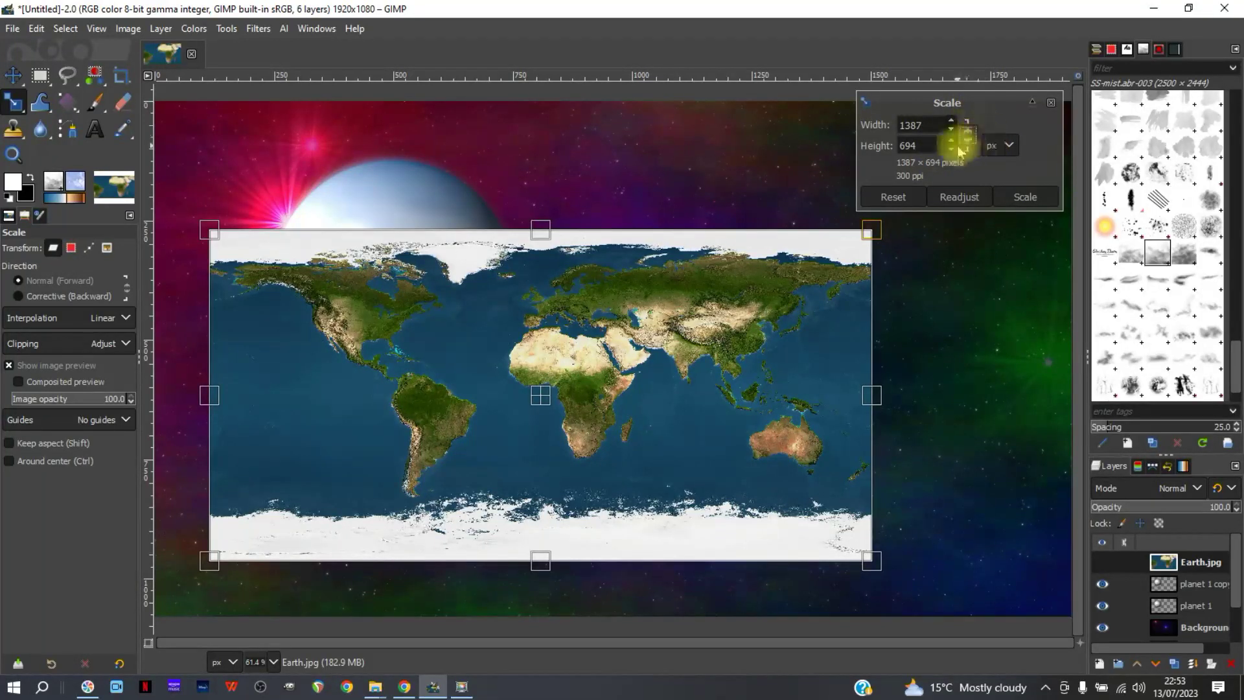
double_click(927, 126)
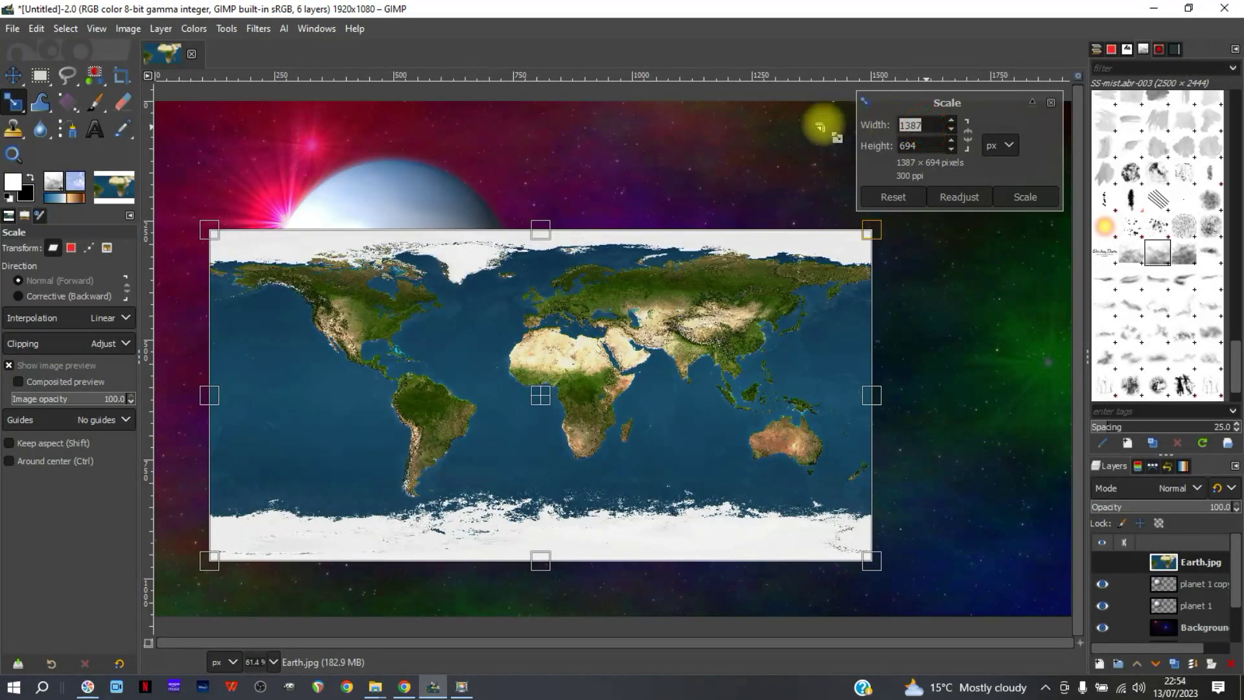
type("100")
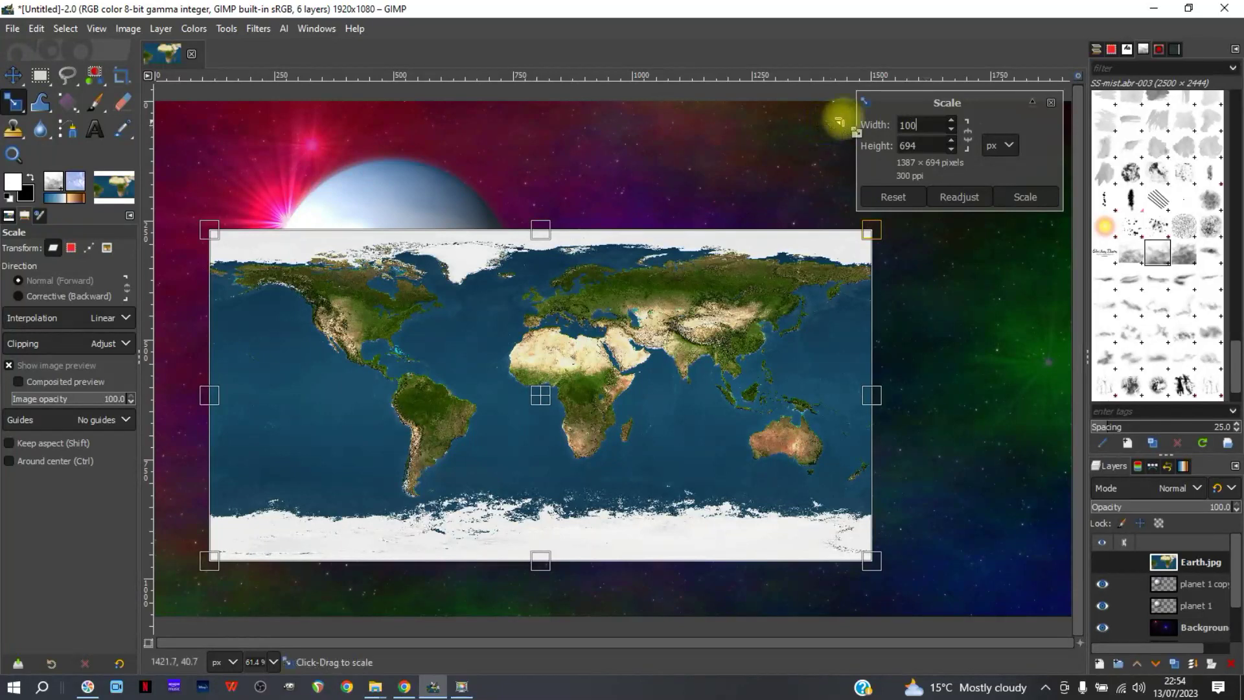
type("-")
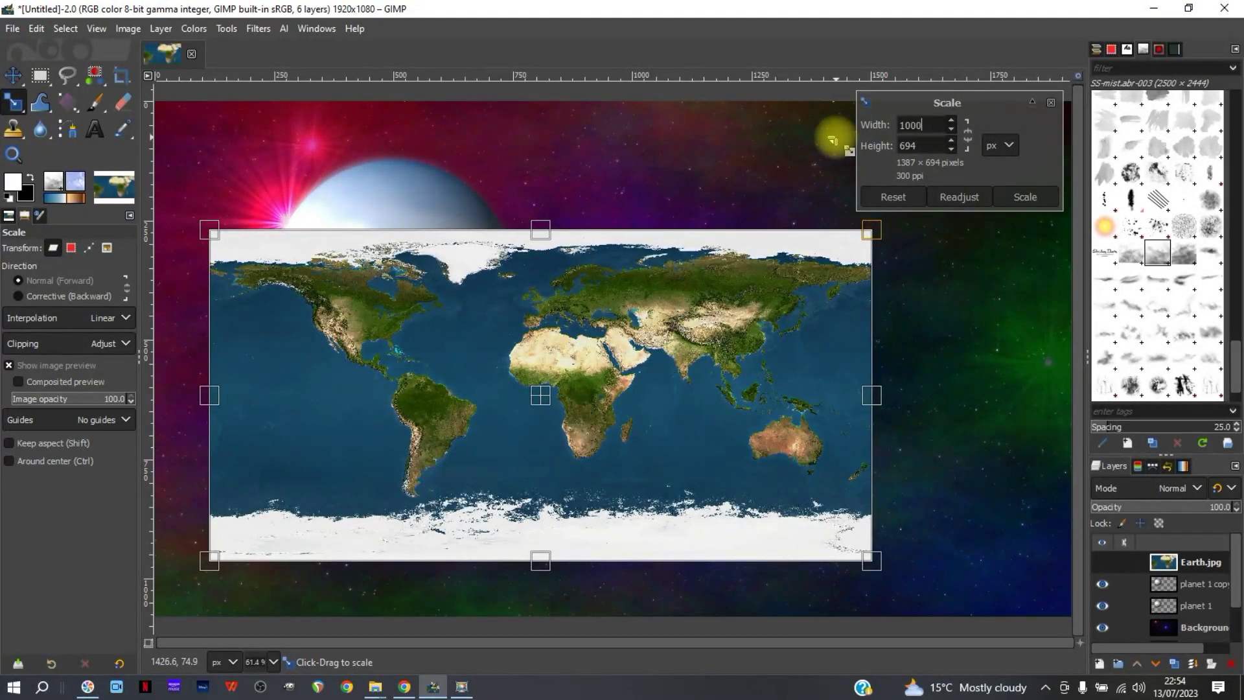
double_click(904, 146)
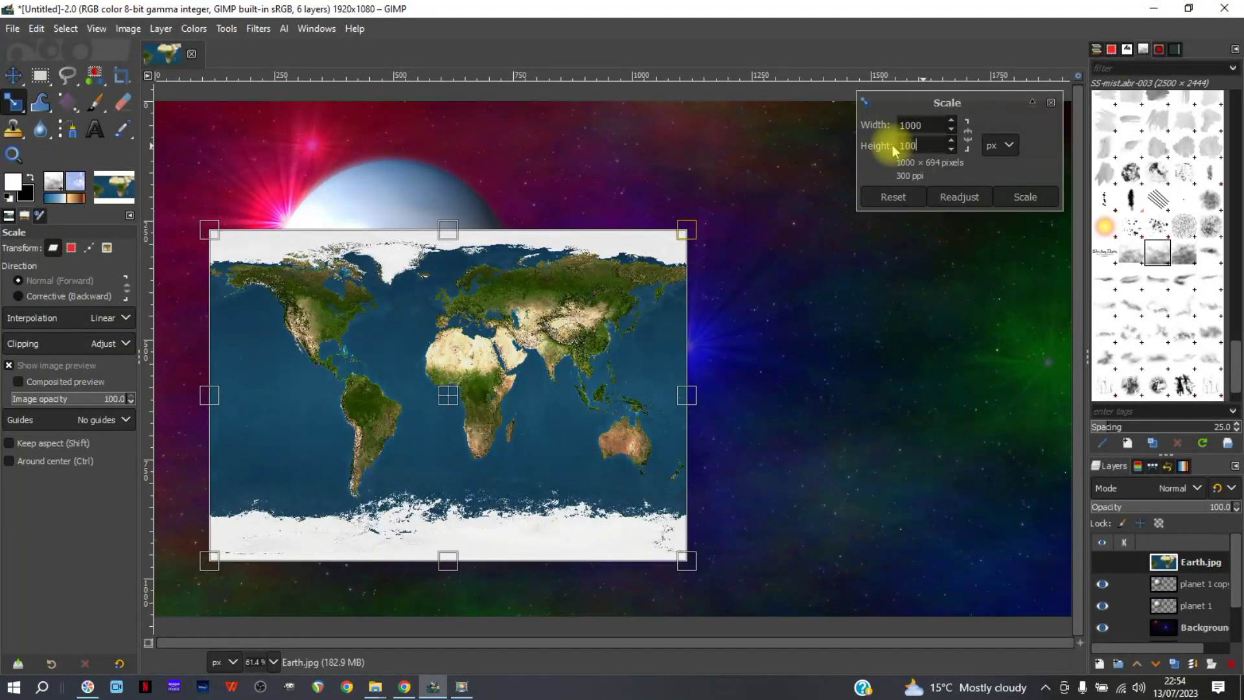
left_click(1024, 197)
left_click(318, 257)
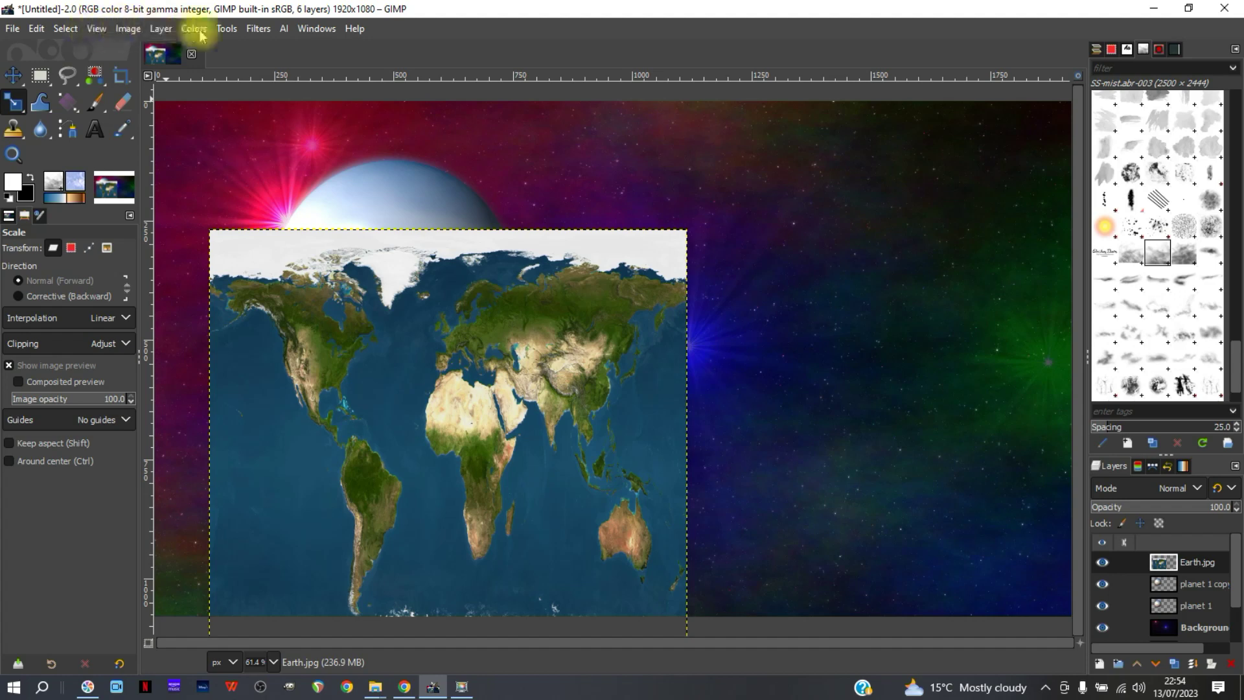
Wrap the Earth.jpg world map onto a sphere with Map Object, rotated X -34.1, Y -62.1
left_click(268, 31)
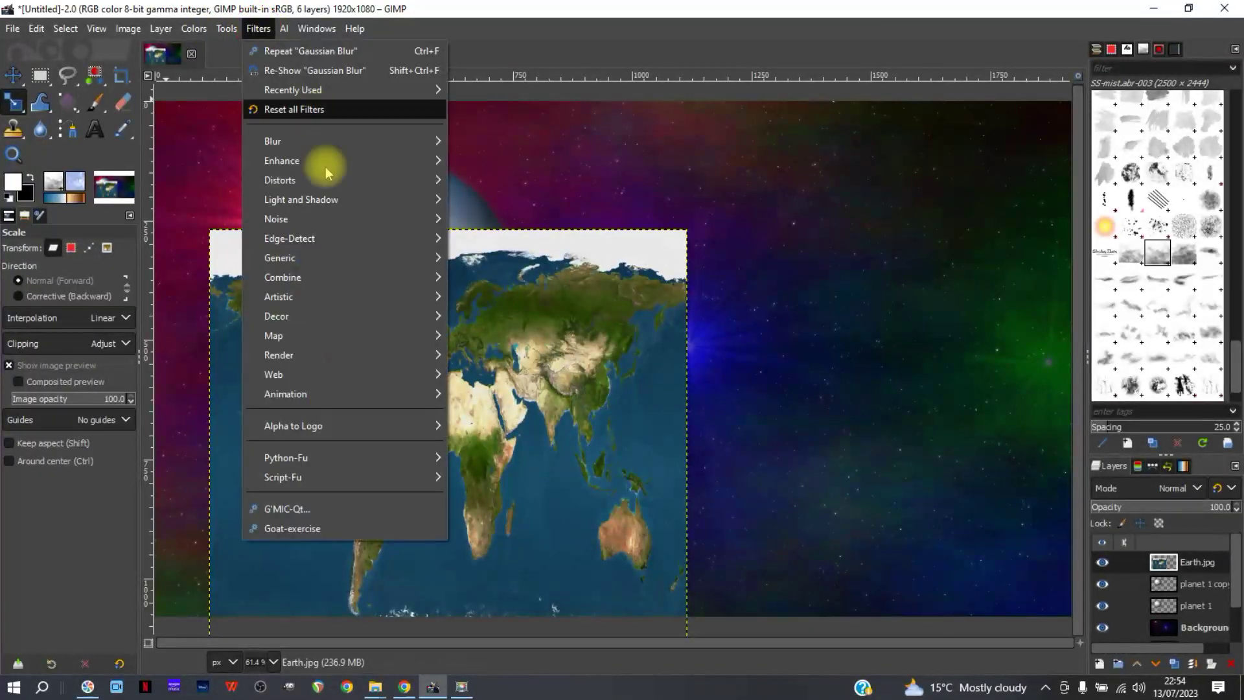
mouse_move(351, 339)
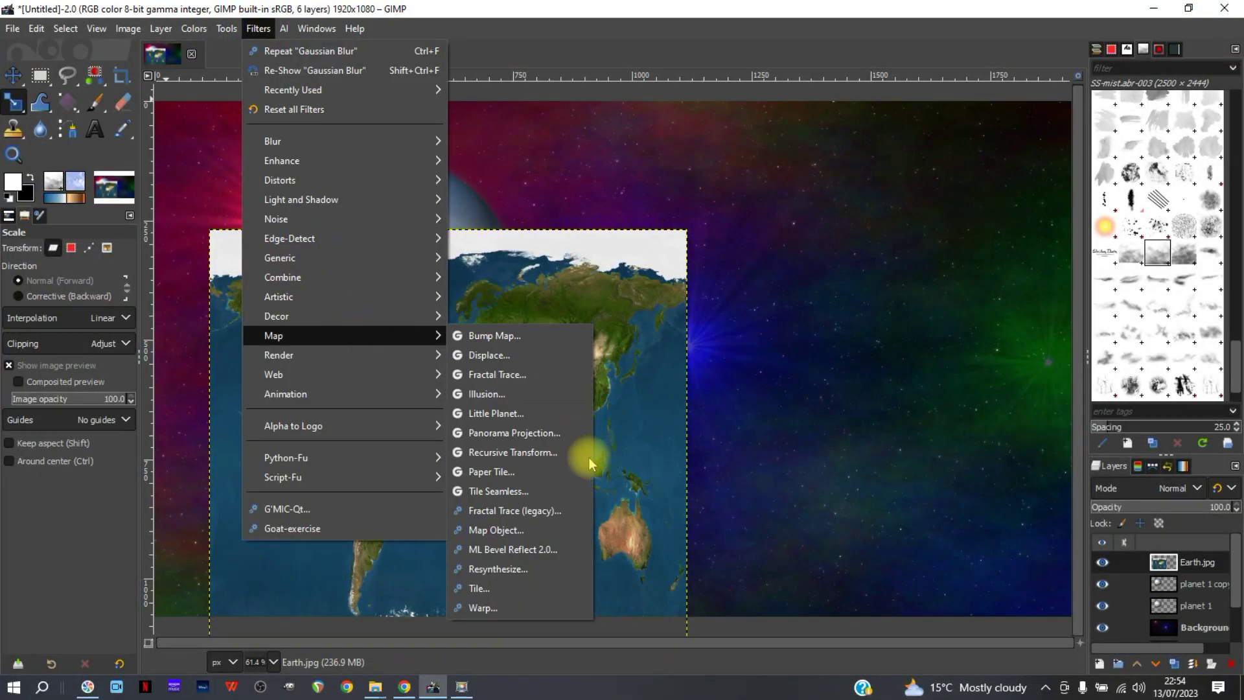
left_click(553, 531)
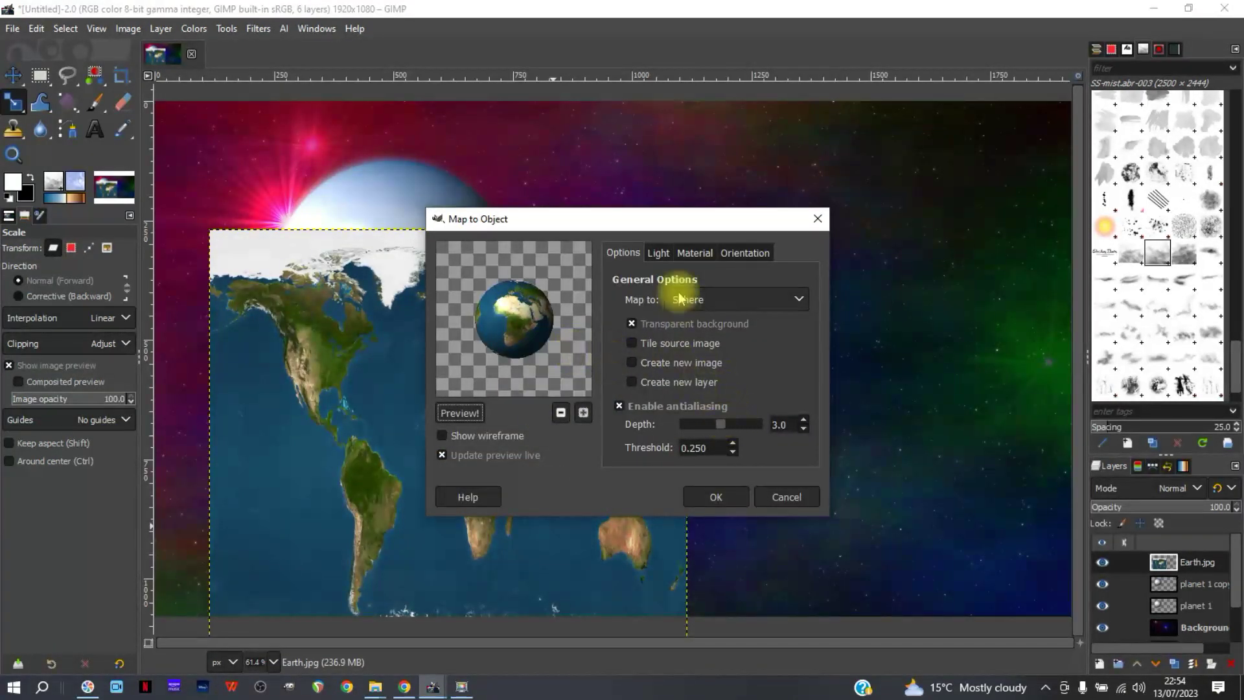
left_click(742, 254)
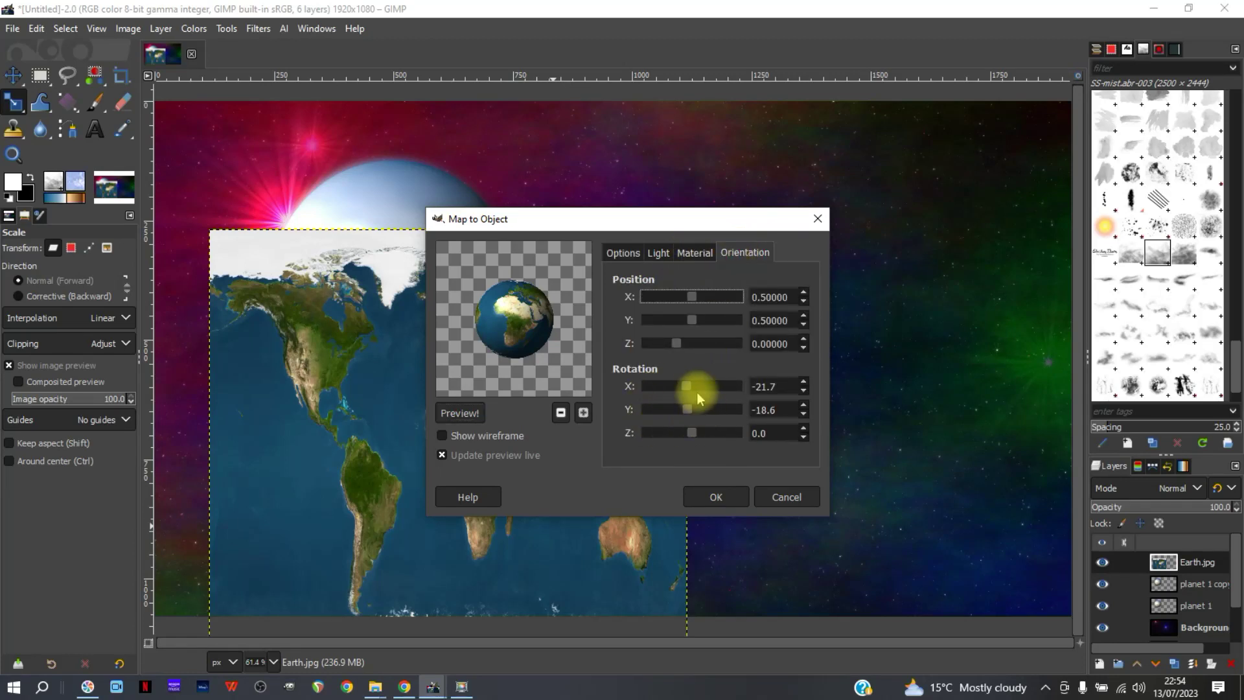
left_click_drag(689, 388, 674, 409)
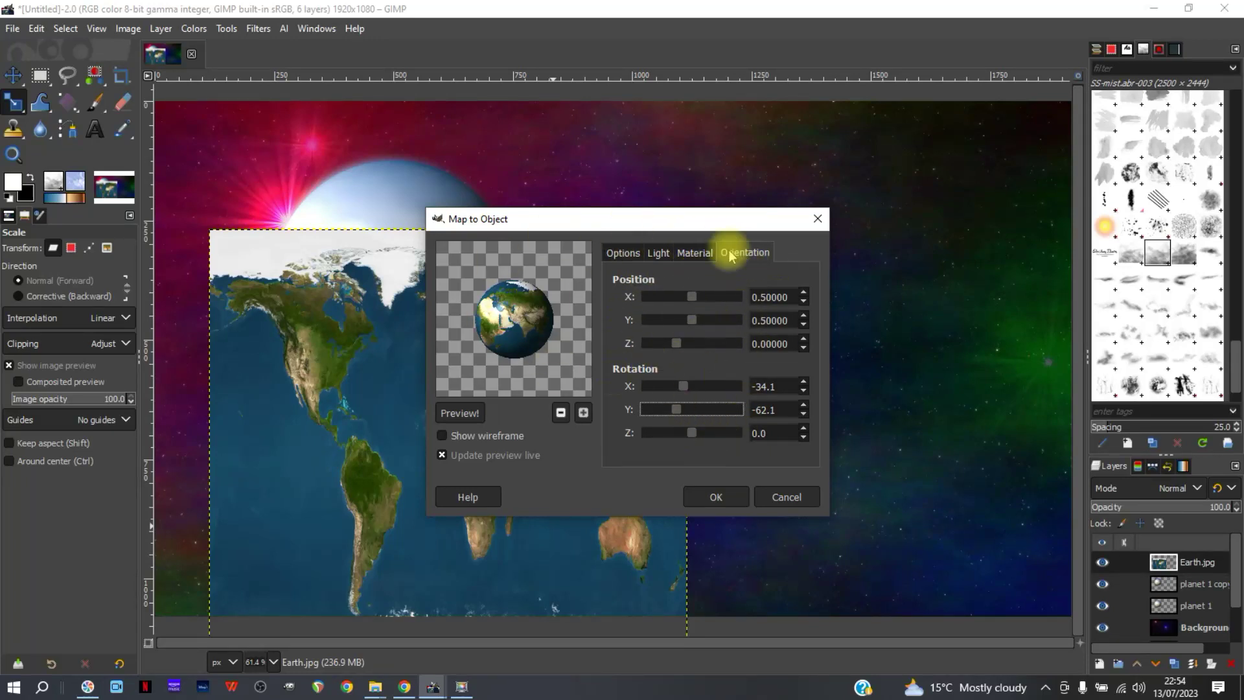
left_click(716, 497)
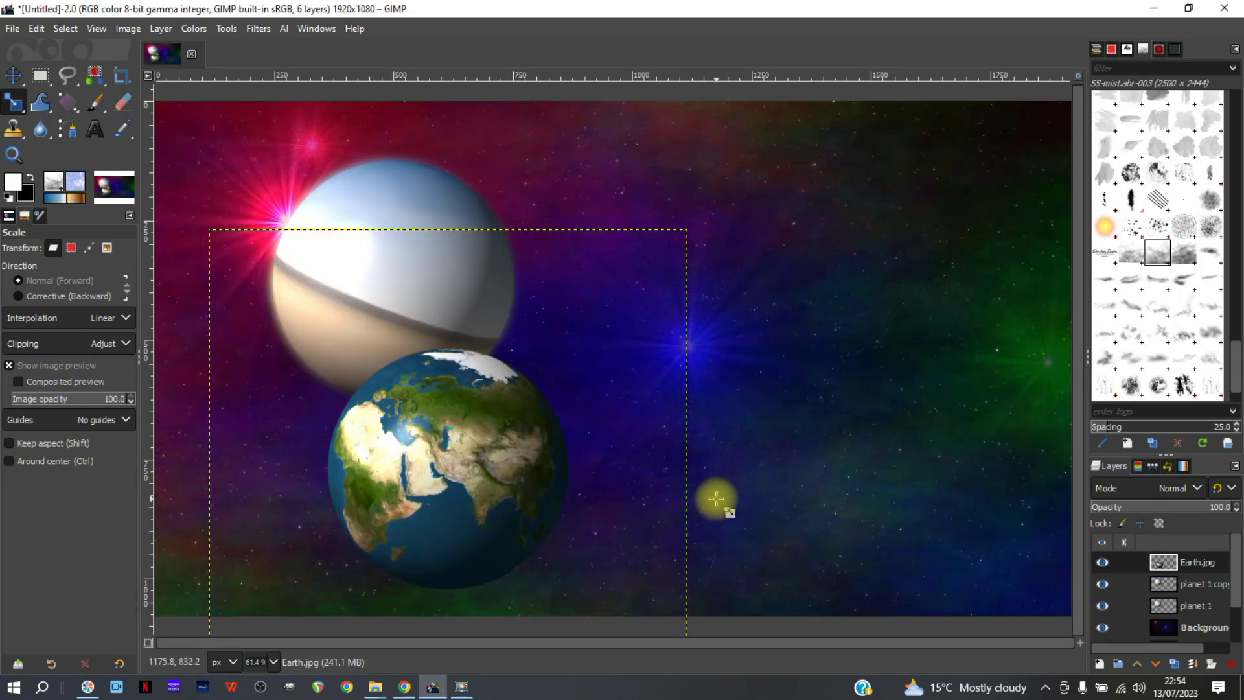
Move the Earth globe lower right, scale it to 1420×1420 pixels, and duplicate its layer
left_click(13, 75)
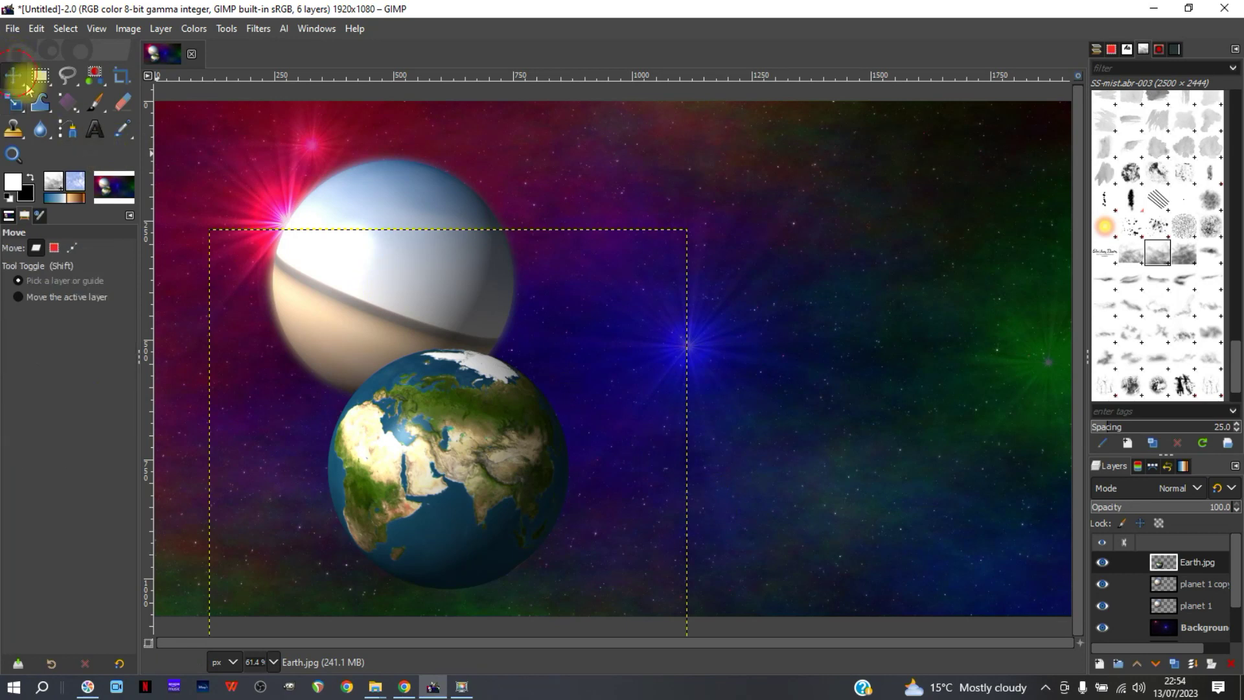
left_click_drag(461, 465, 816, 407)
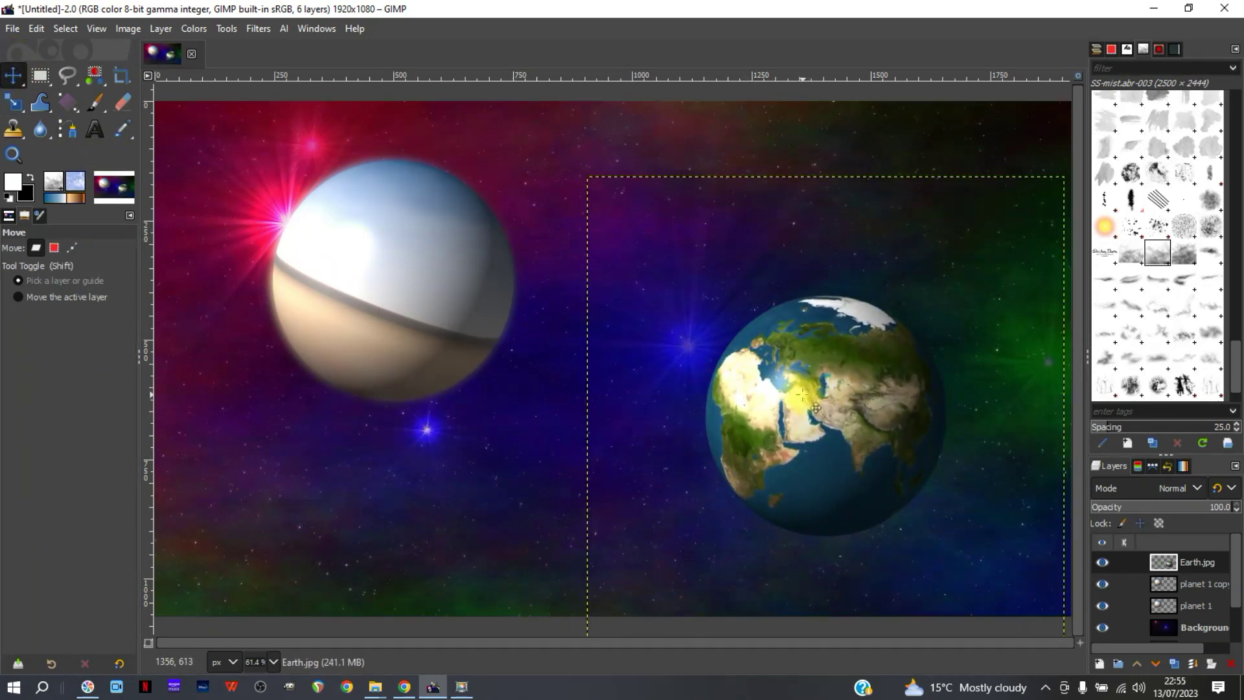
key("shift+s")
left_click(815, 408)
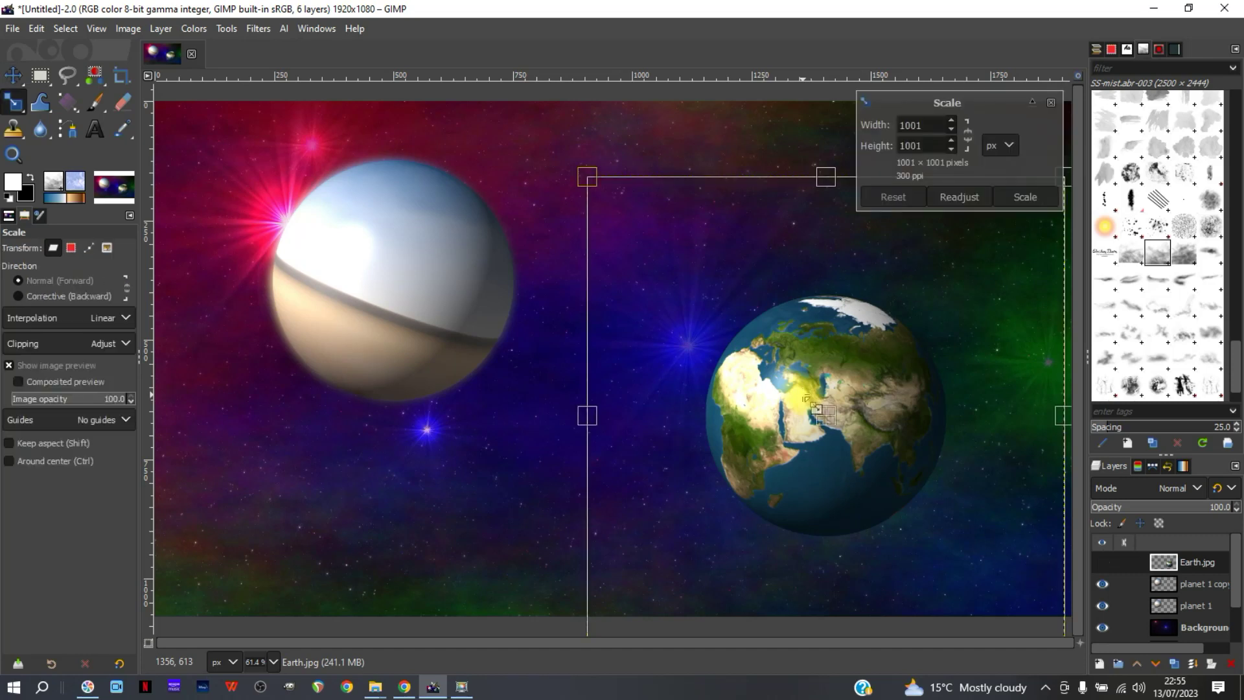
left_click(967, 136)
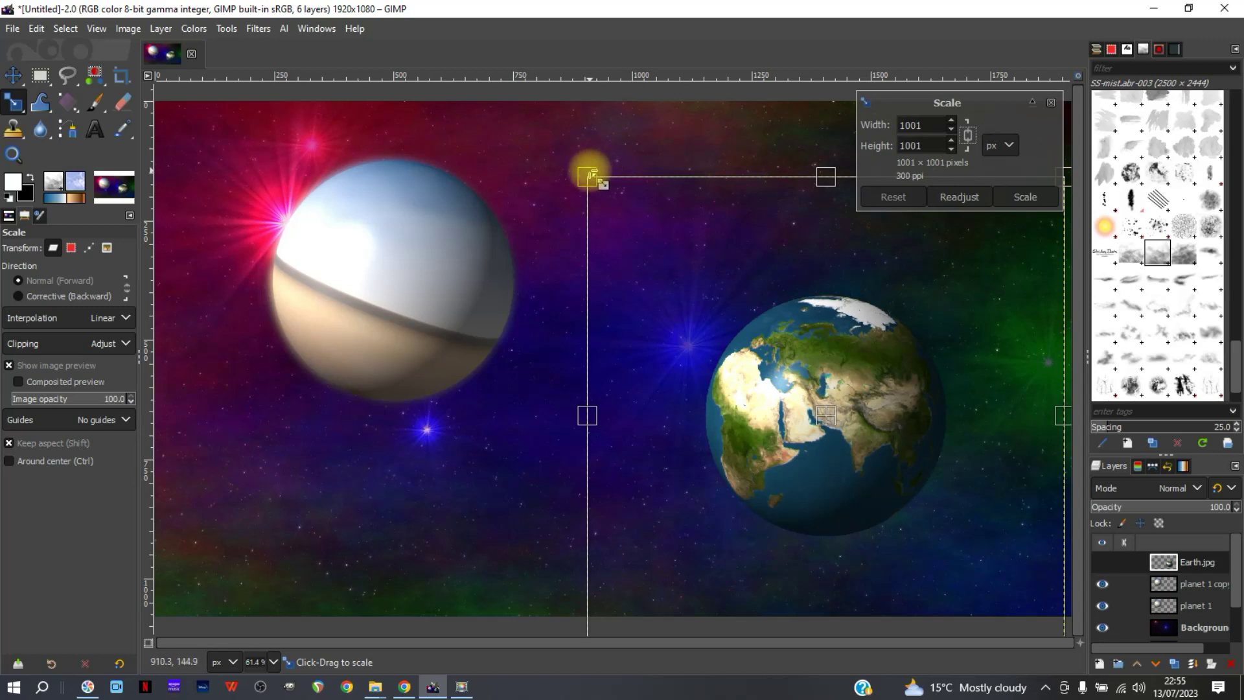
left_click_drag(587, 175, 310, 57)
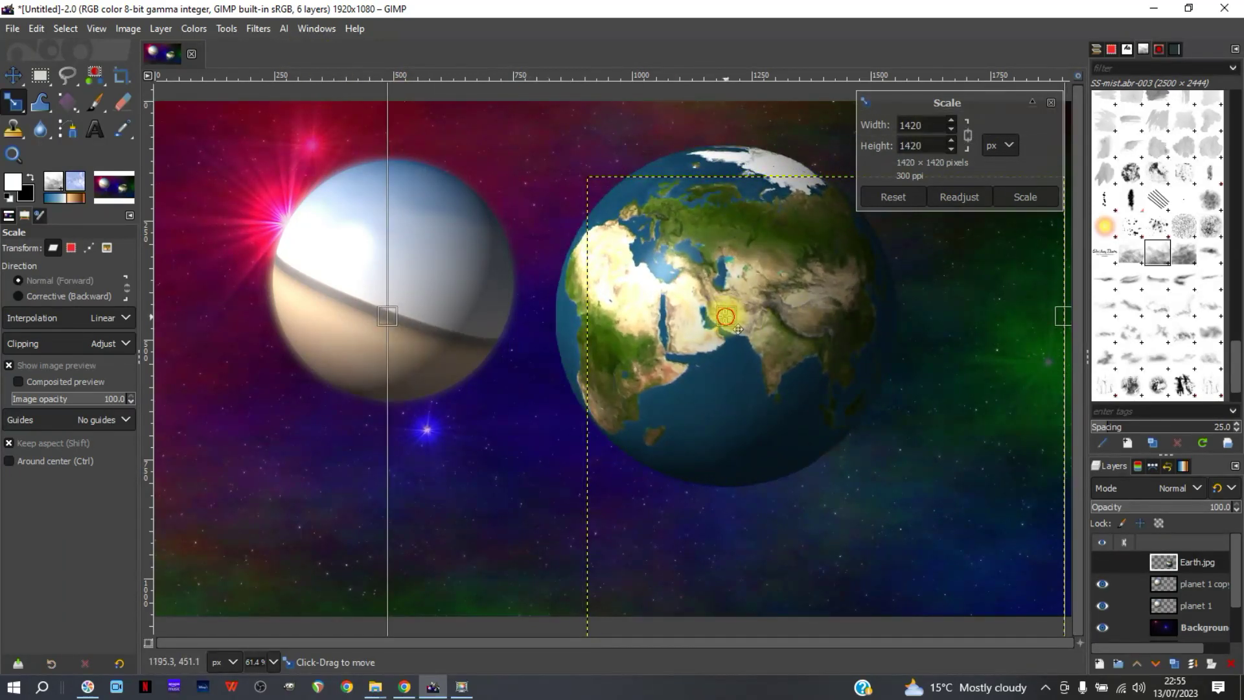
left_click_drag(720, 315, 846, 439)
key("Return")
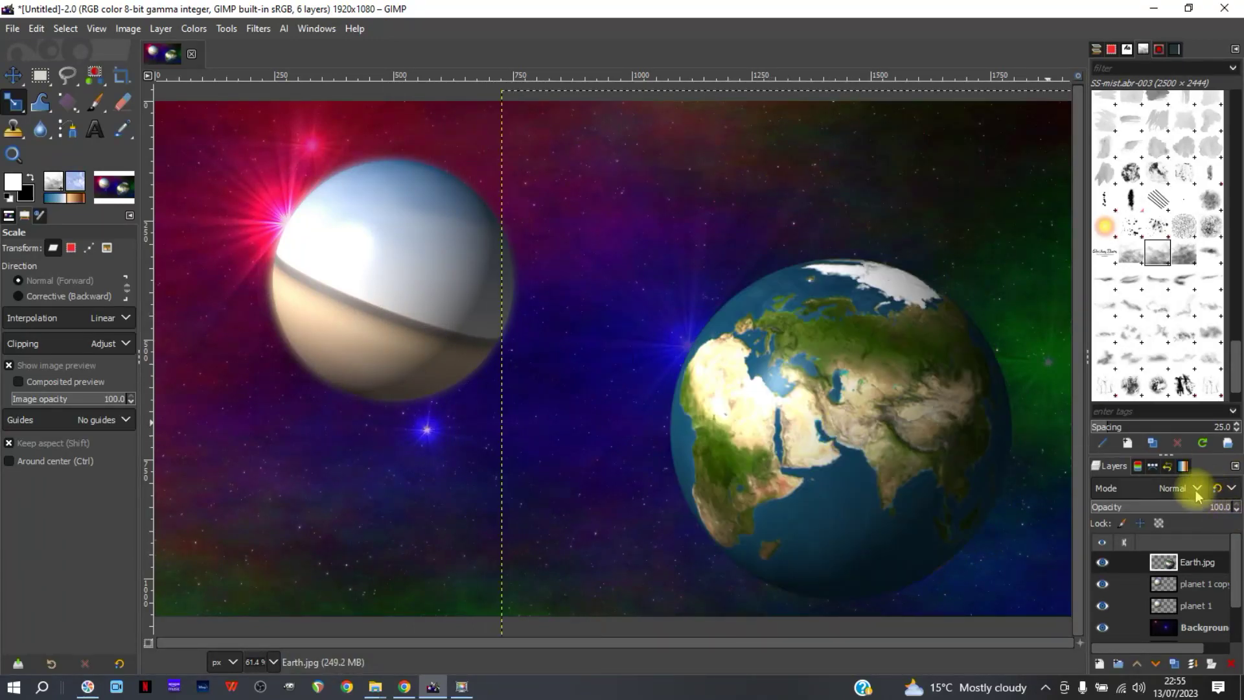
left_click(1173, 663)
Apply a Gaussian Blur of size 22.77 to the original Earth.jpg layer beneath the copy
left_click(1195, 585)
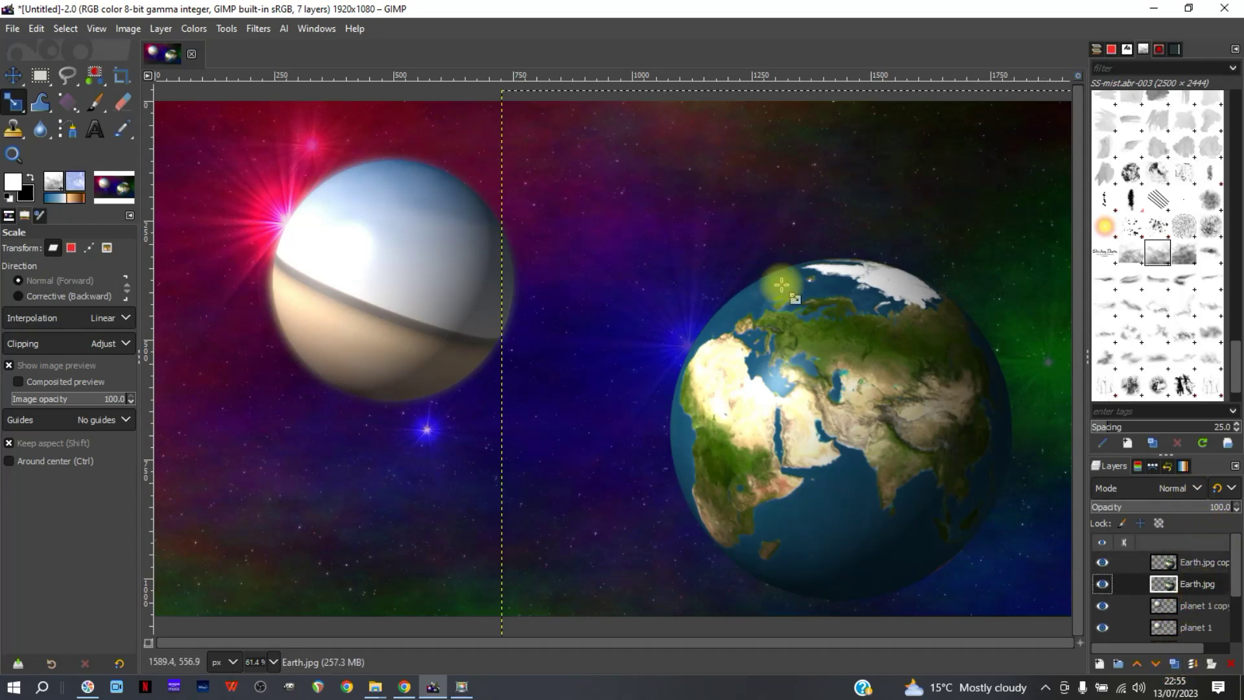
left_click(259, 29)
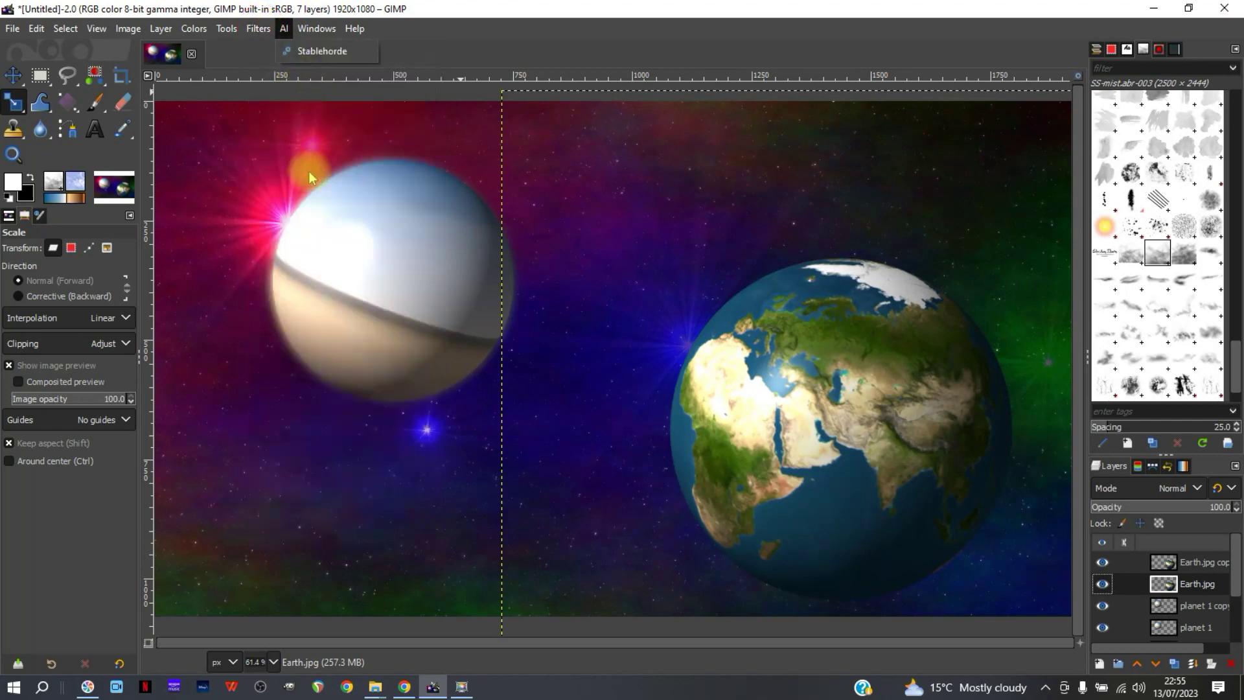
mouse_move(327, 140)
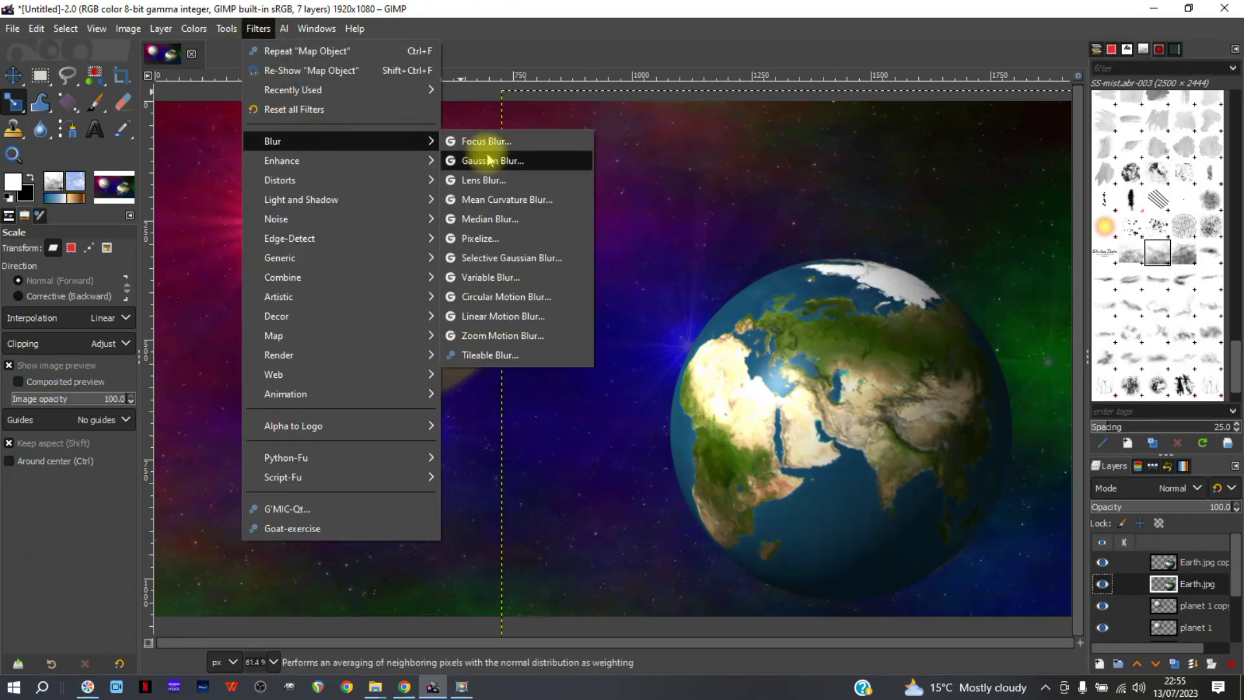
left_click(493, 162)
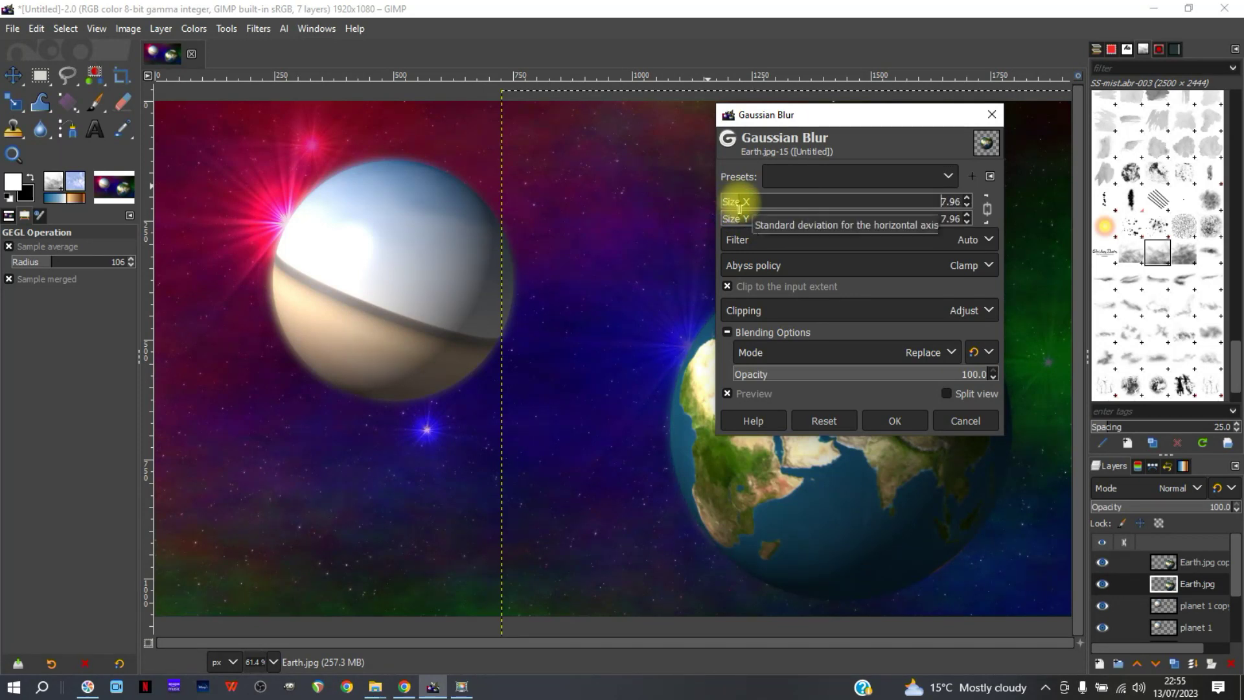
left_click_drag(739, 208, 748, 207)
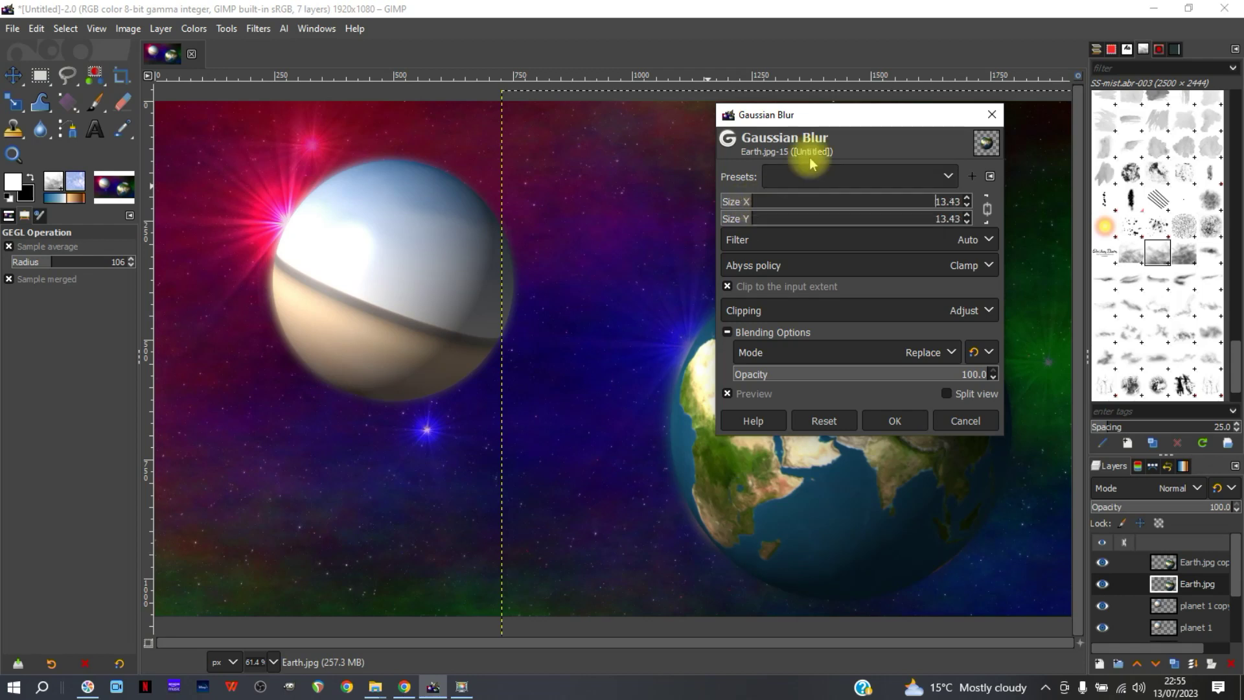
left_click_drag(865, 120, 459, 92)
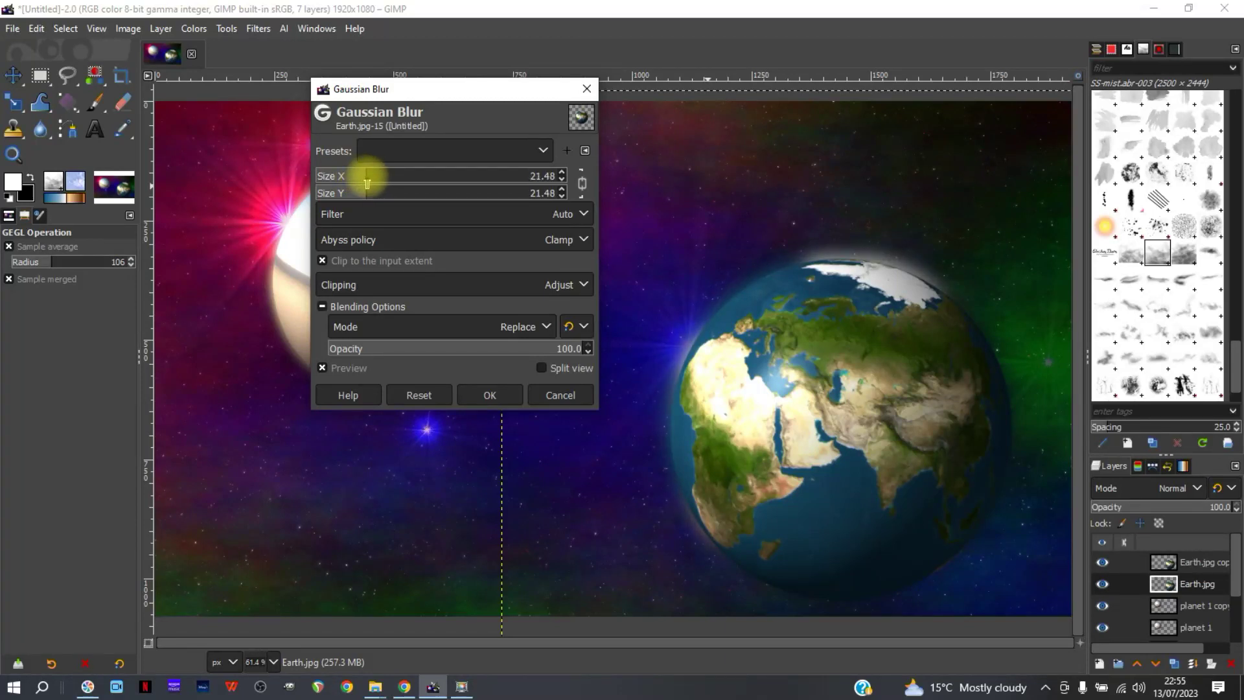
left_click_drag(367, 184, 370, 185)
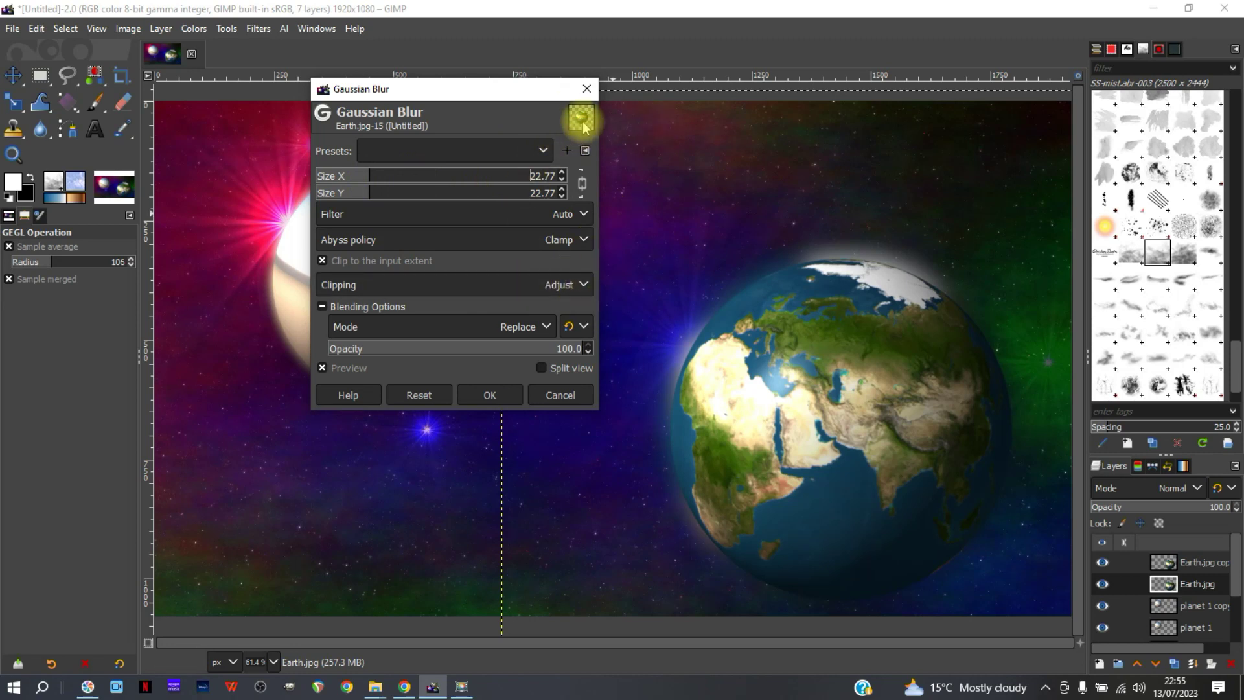
left_click(490, 396)
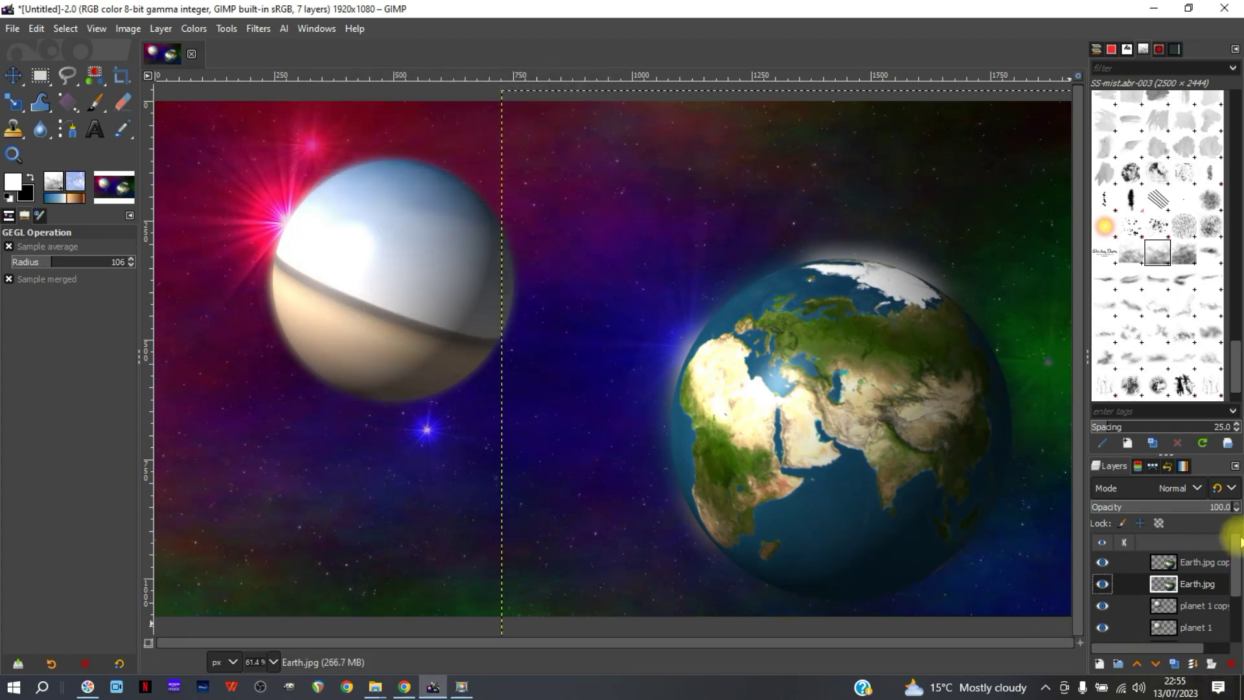
scroll(1236, 565, "down", 3)
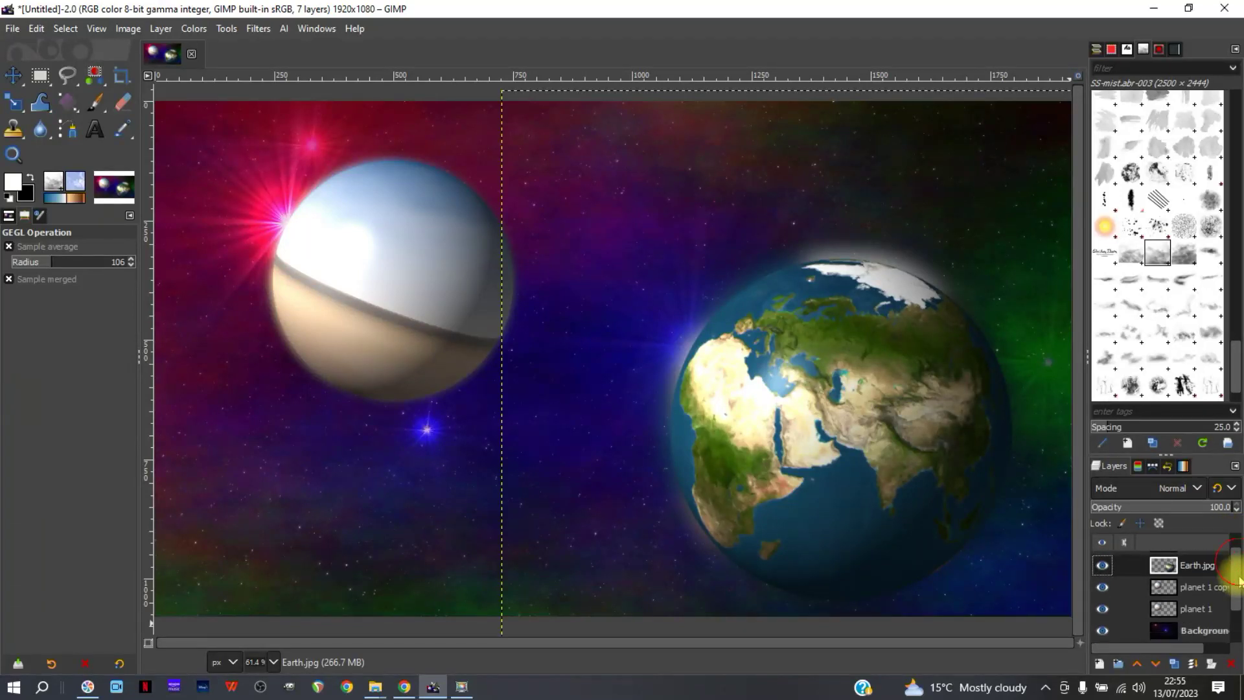
left_click(1205, 637)
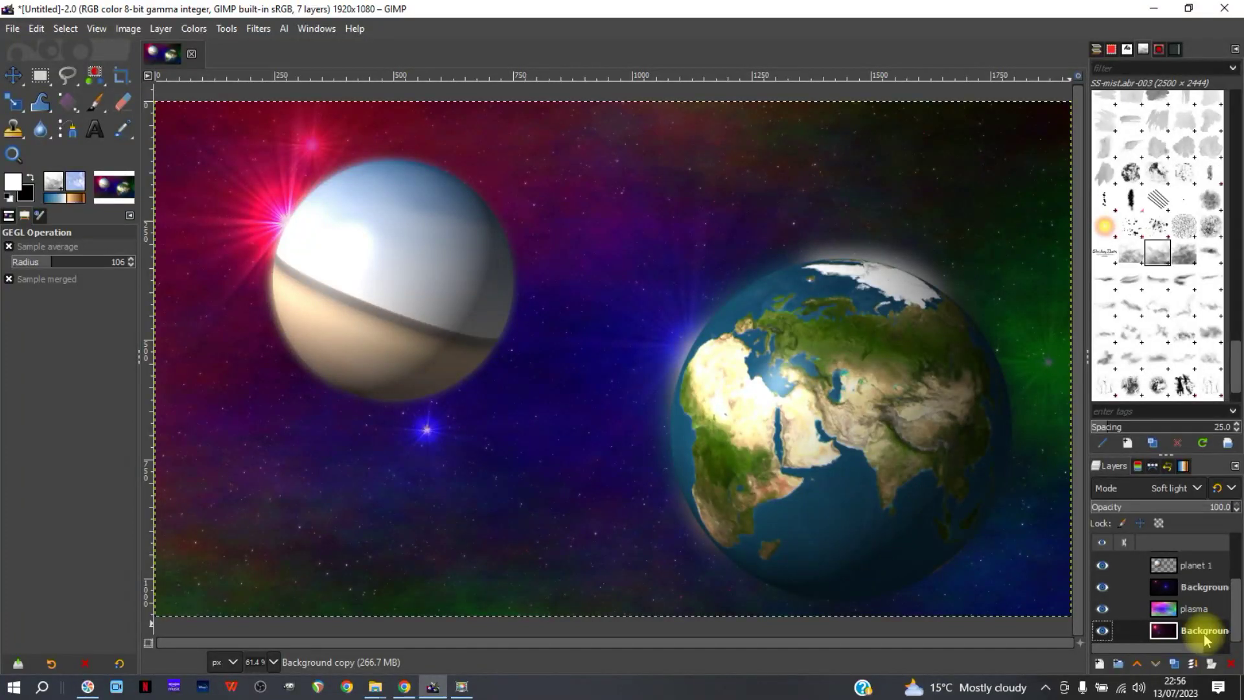
left_click(1102, 609)
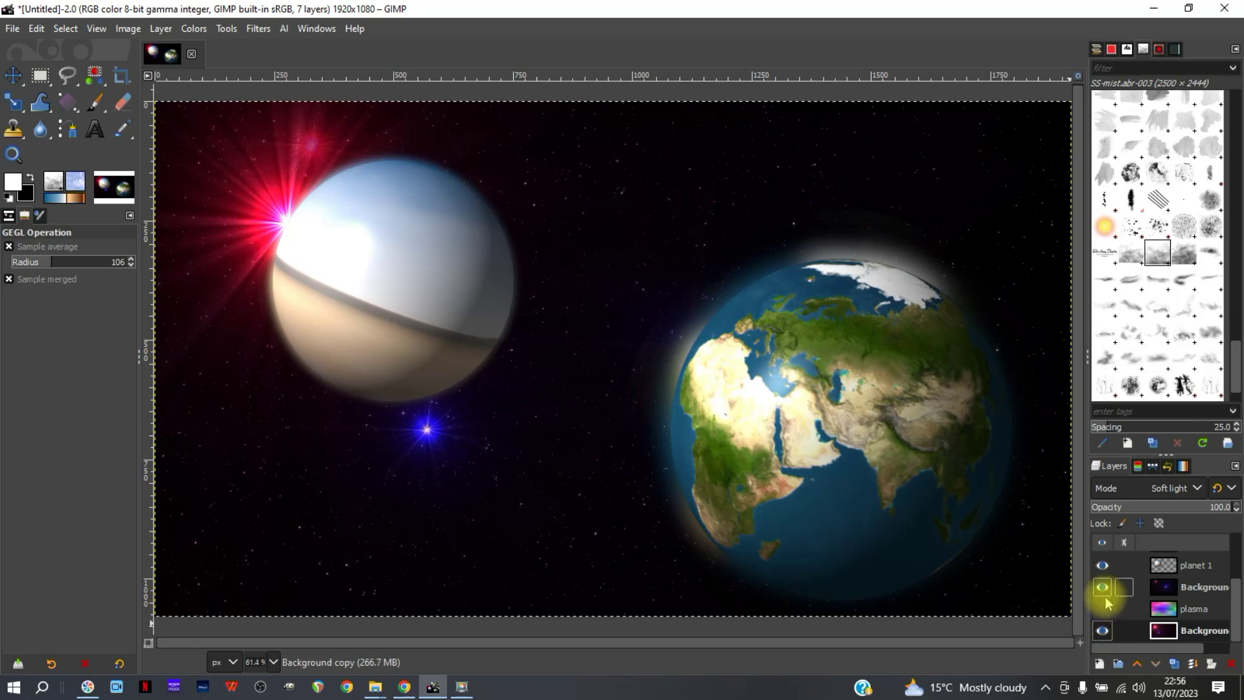
left_click(1102, 588)
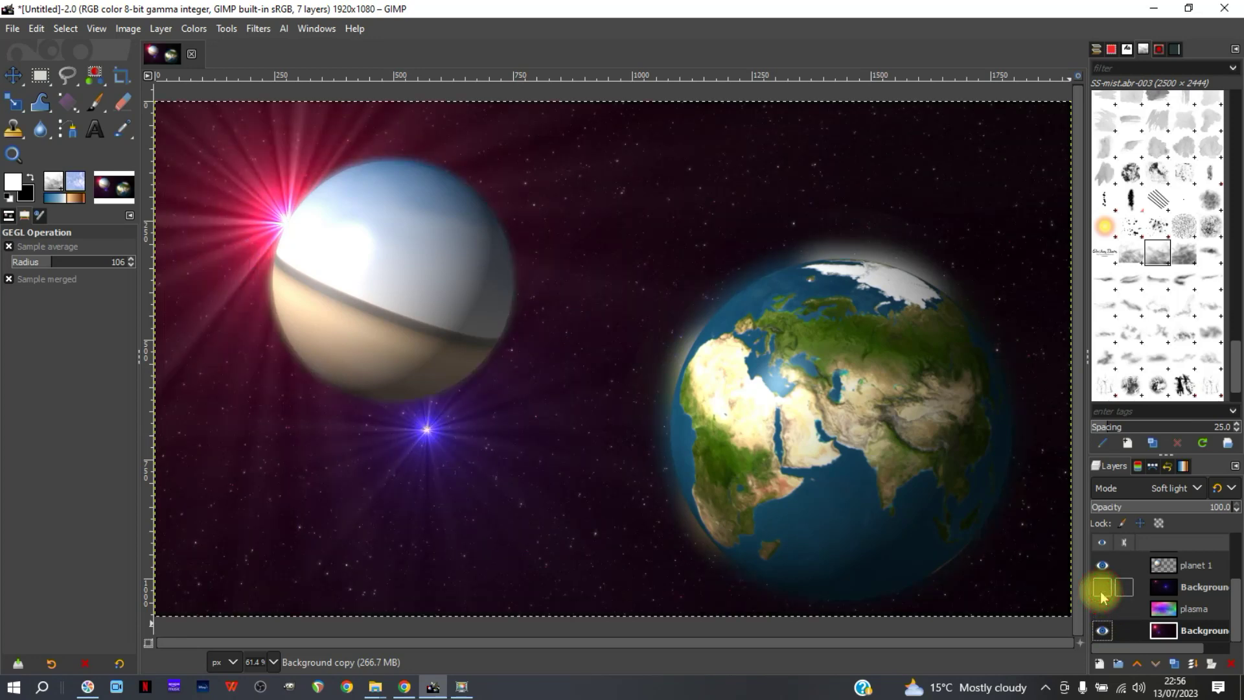
left_click(1102, 588)
left_click(1102, 588)
left_click(1102, 587)
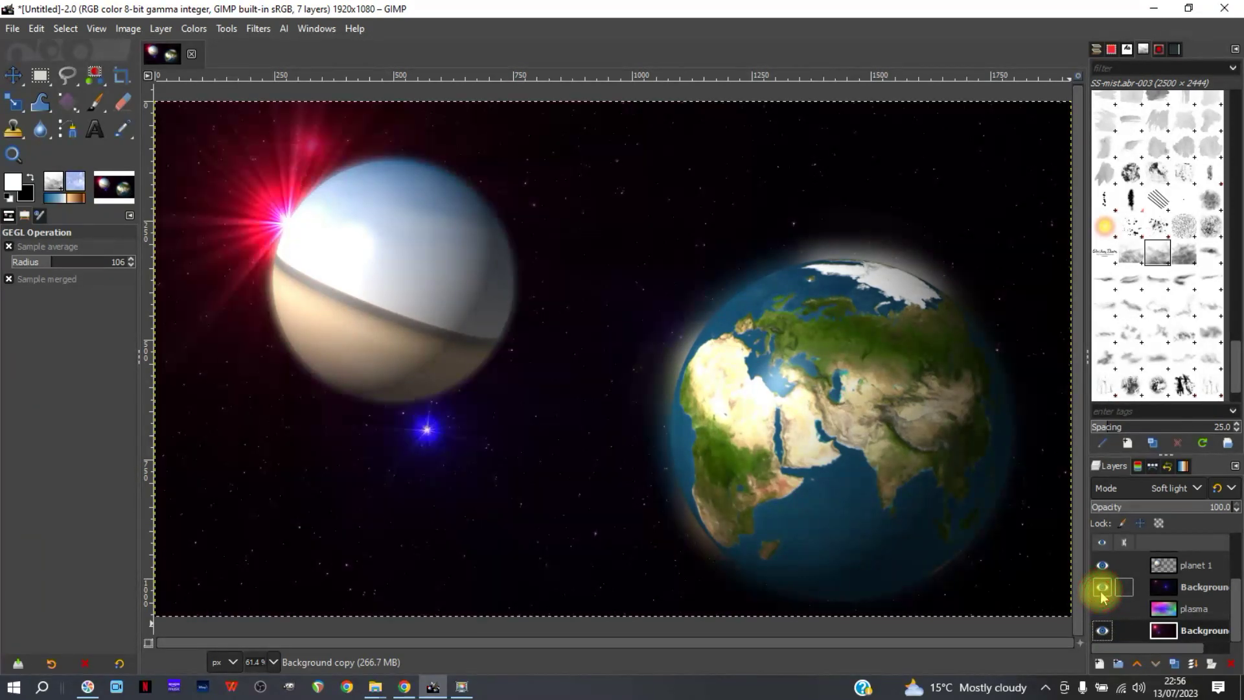
left_click(1102, 609)
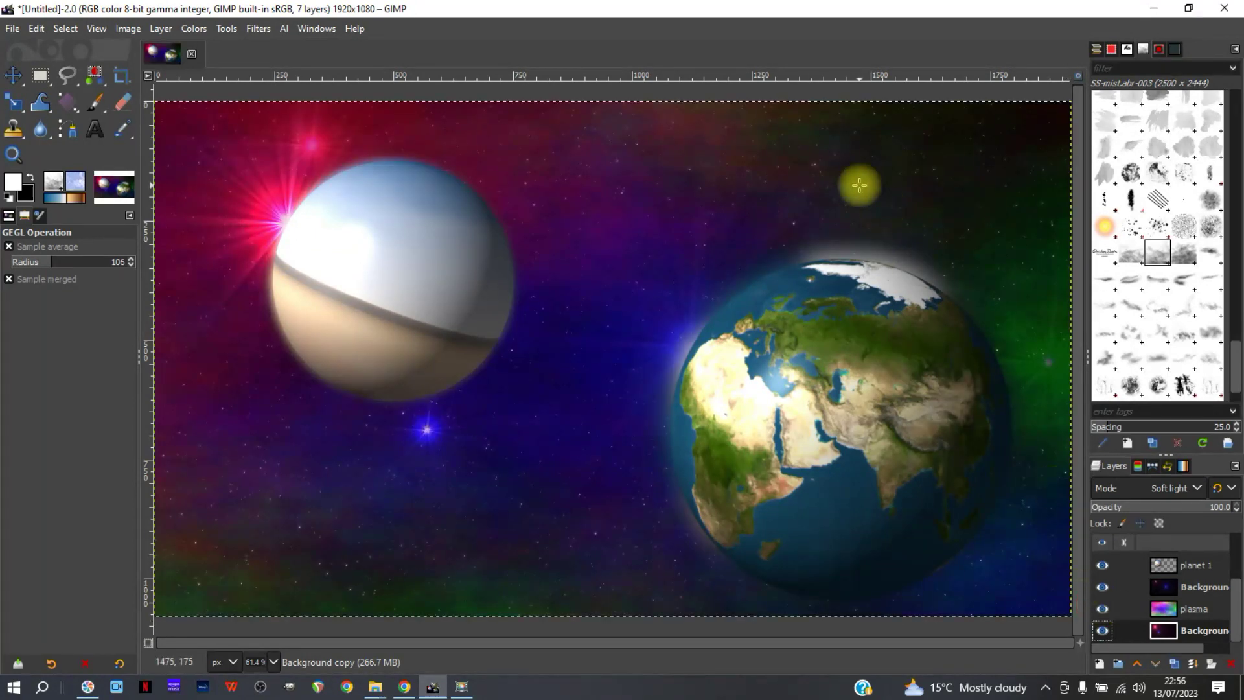